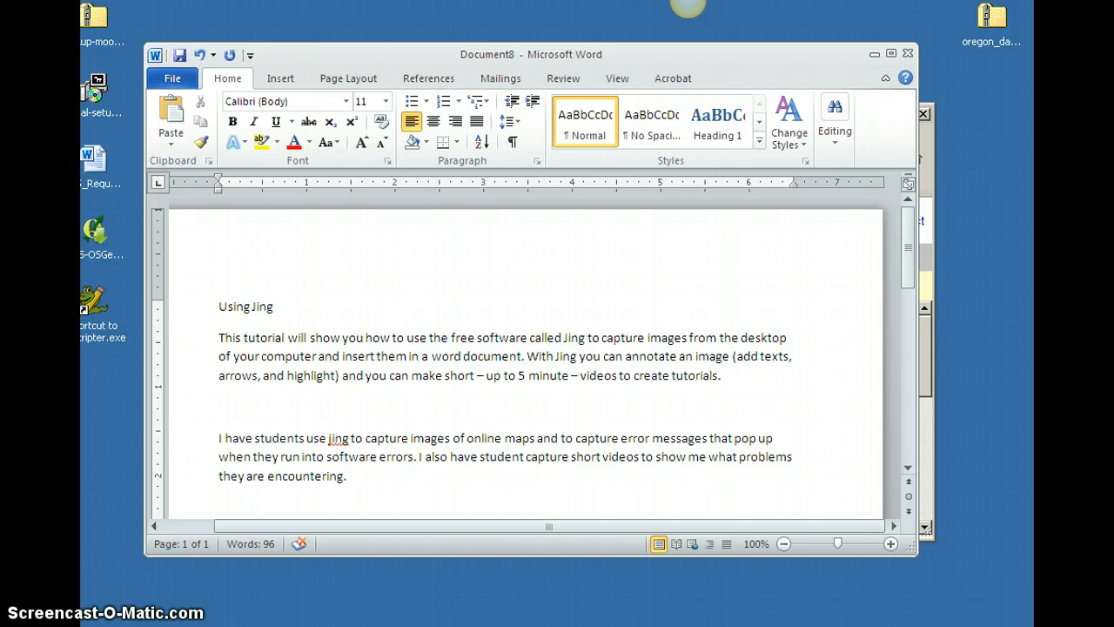
Step: Switch to the Map Maker page in Firefox, resize its window and position it over the Word document
{"action": "left_click", "coordinate": [925, 184]}
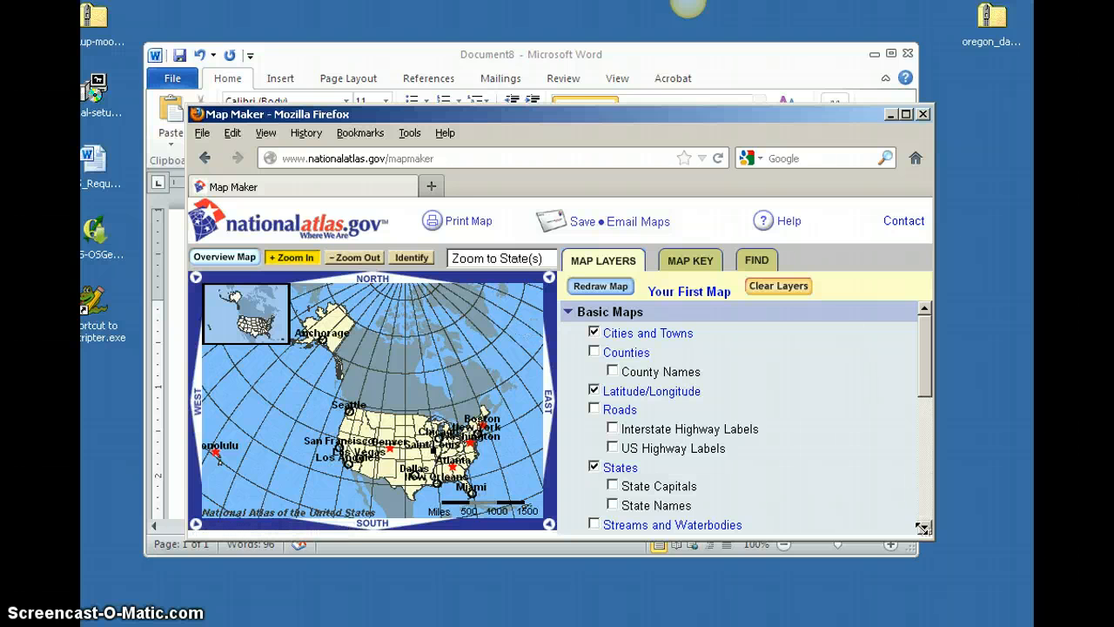
{"action": "left_click_drag", "start_coordinate": [935, 540], "coordinate": [926, 568]}
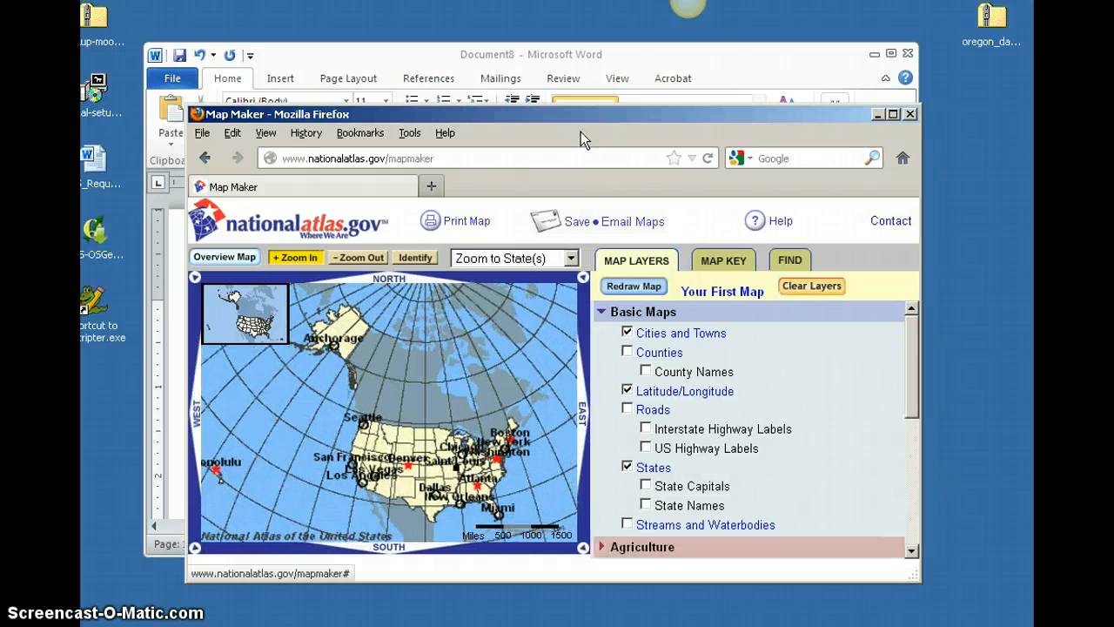
{"action": "left_click_drag", "start_coordinate": [575, 122], "coordinate": [542, 62]}
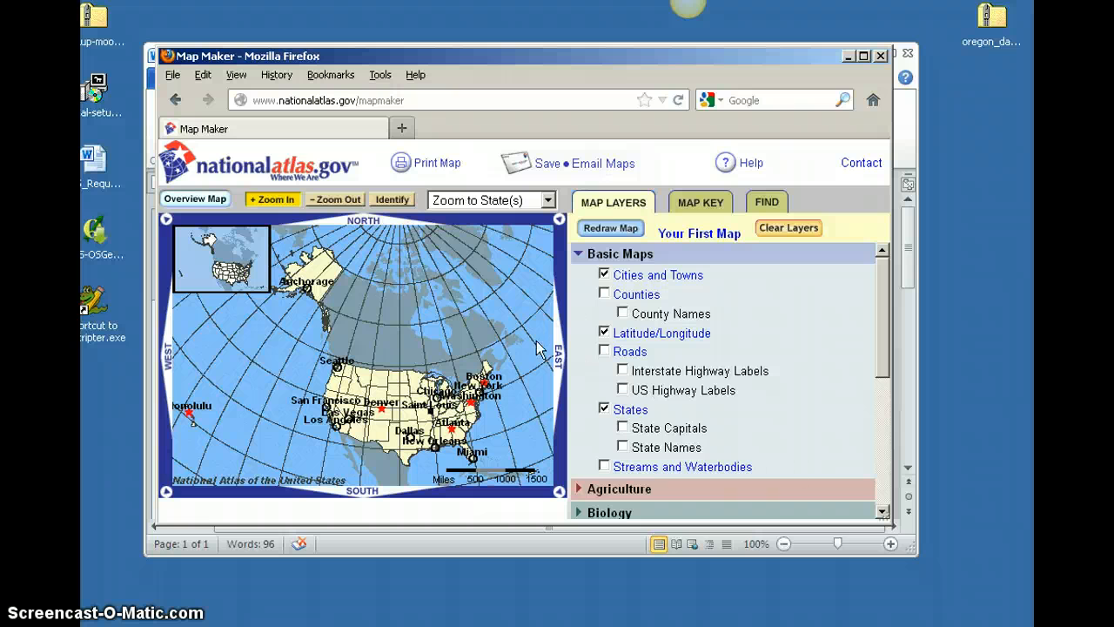
Step: Hide the overview map and zoom the main map in to the area around Gibbonsville
{"action": "left_click", "coordinate": [193, 200]}
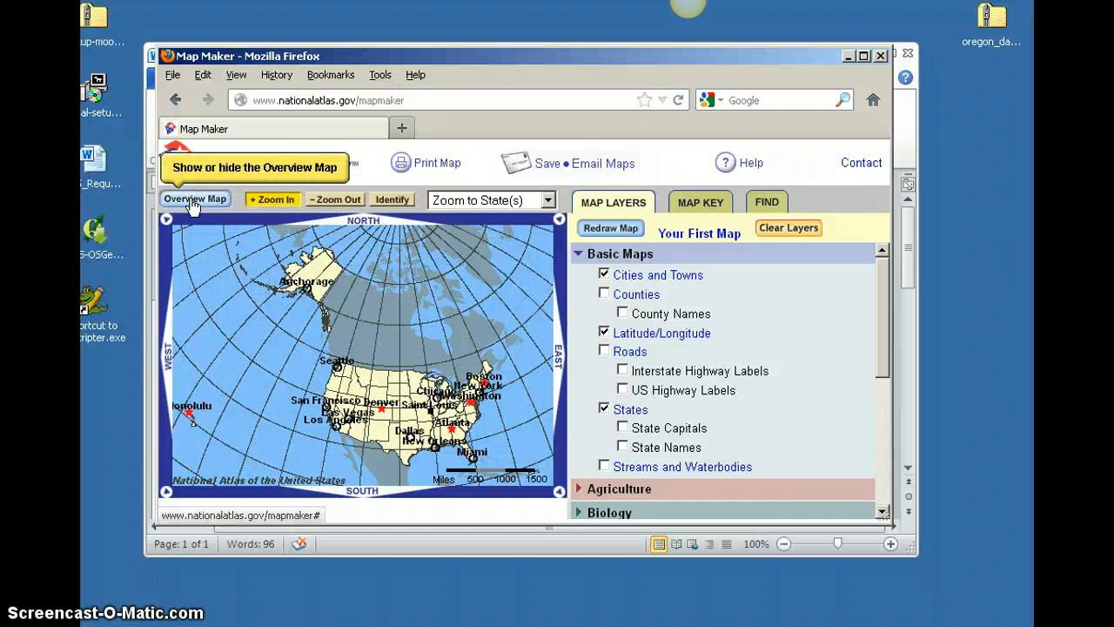
{"action": "left_click", "coordinate": [272, 203]}
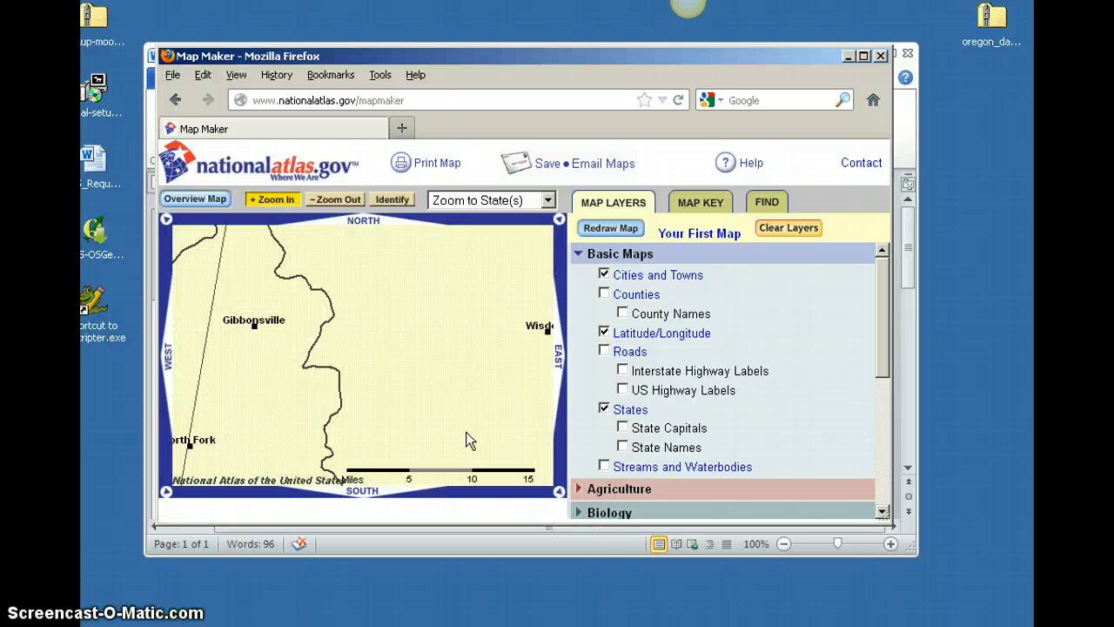
Step: Turn on the Roads, Interstate Highway Labels and Counties layers and redraw the map with them
{"action": "left_click", "coordinate": [623, 370]}
{"action": "left_click", "coordinate": [624, 228]}
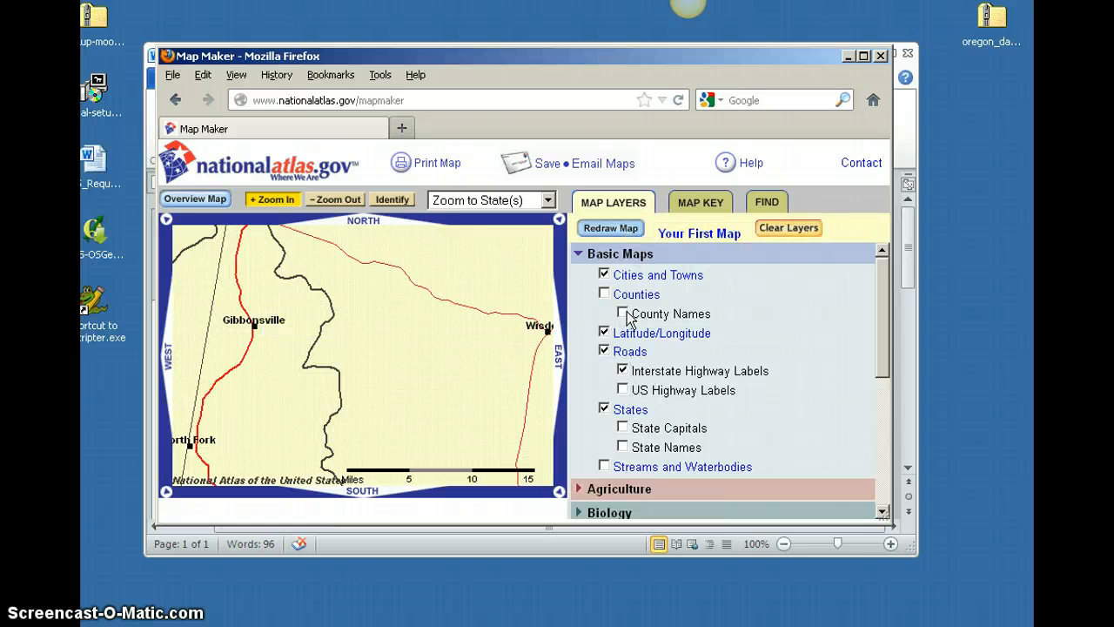
{"action": "left_click", "coordinate": [604, 294]}
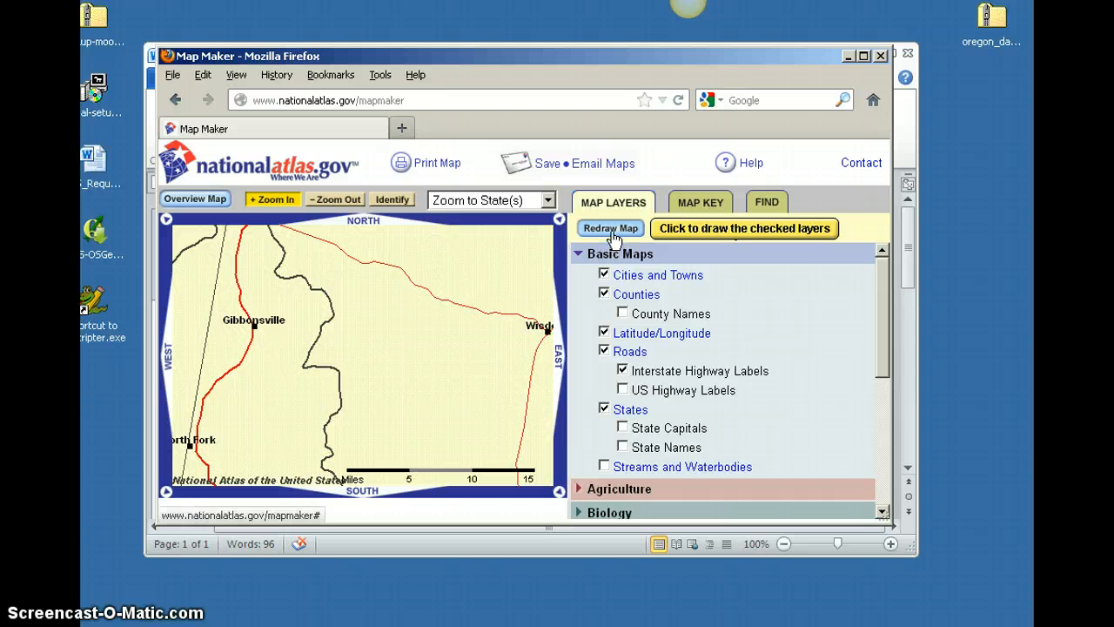
{"action": "left_click", "coordinate": [610, 230]}
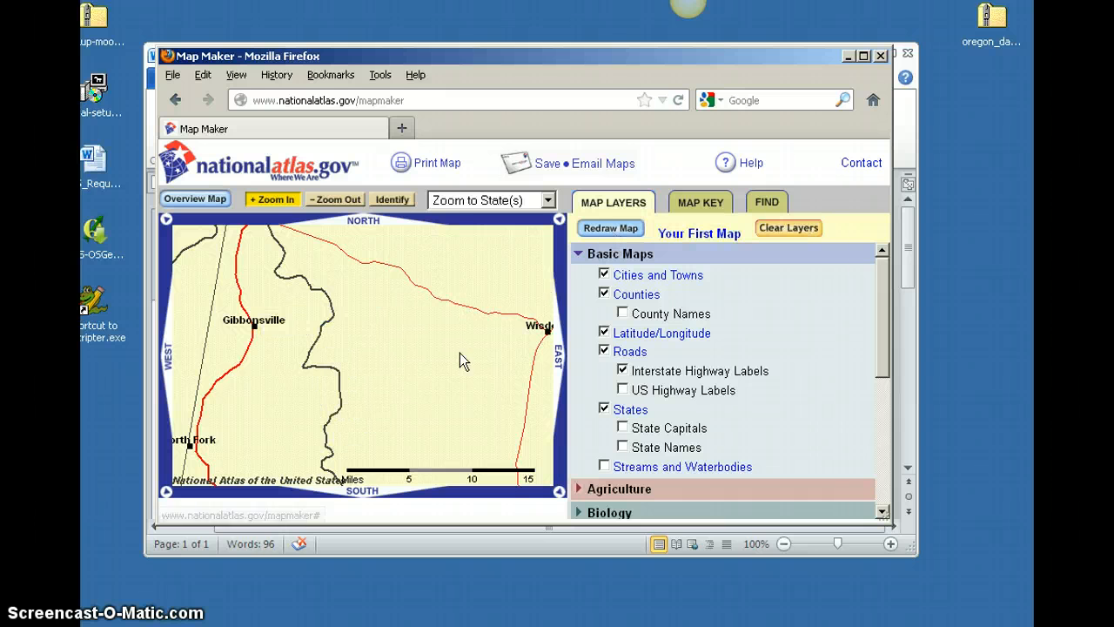
Step: Zoom the map out a little and capture the map area, about 462 x 345 pixels, as an image with Jing
{"action": "left_click", "coordinate": [341, 205]}
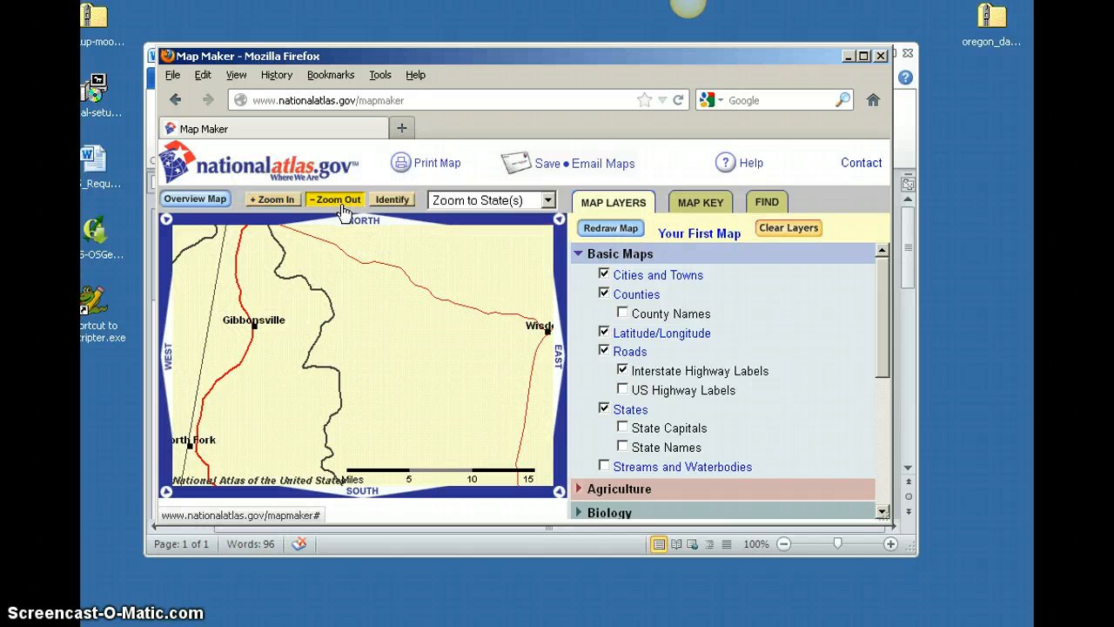
{"action": "left_click", "coordinate": [326, 289]}
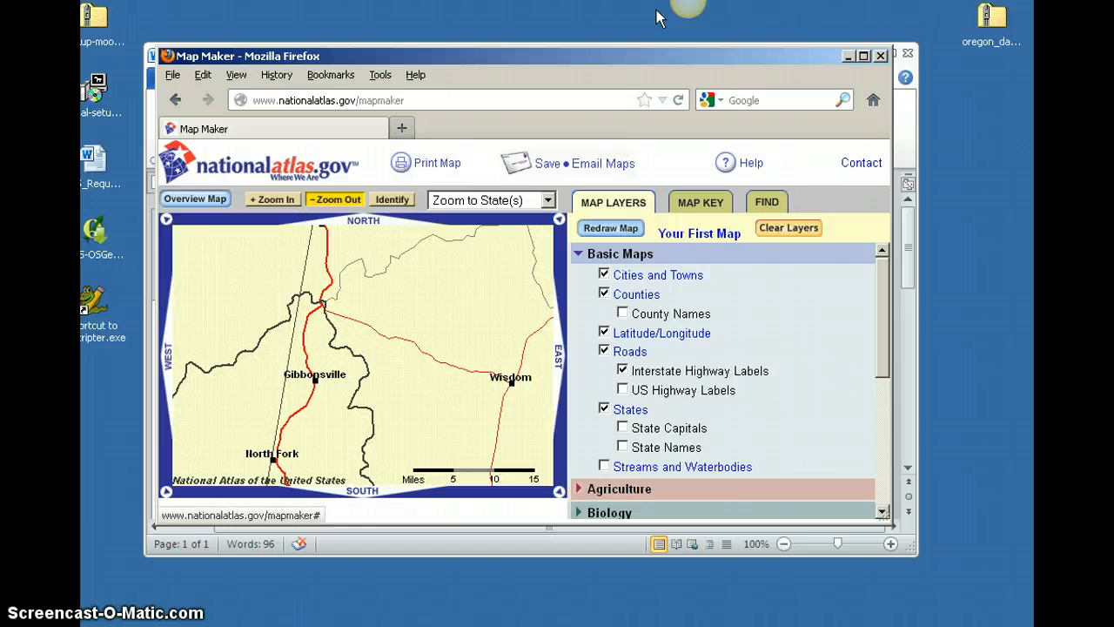
{"action": "mouse_move", "coordinate": [687, 17]}
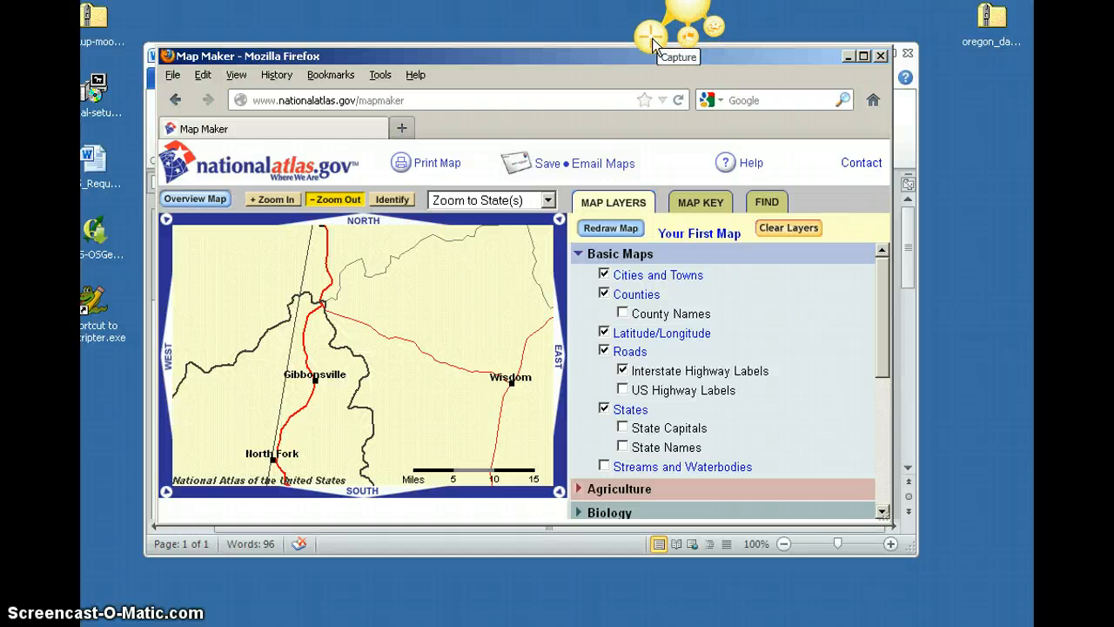
{"action": "left_click", "coordinate": [652, 39]}
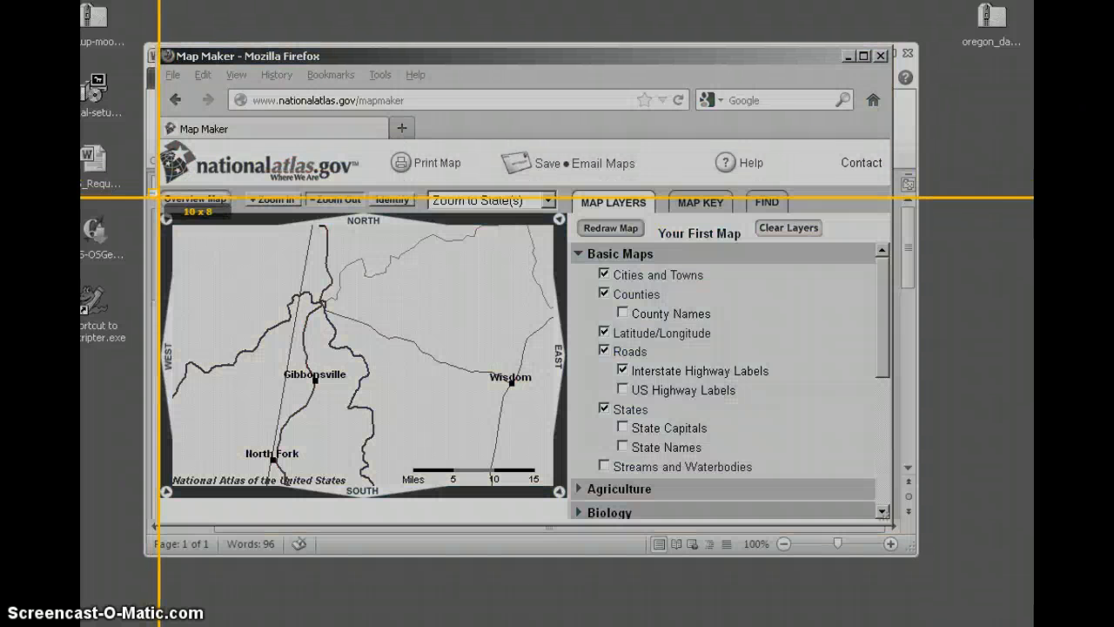
{"action": "left_click_drag", "start_coordinate": [166, 203], "coordinate": [573, 505]}
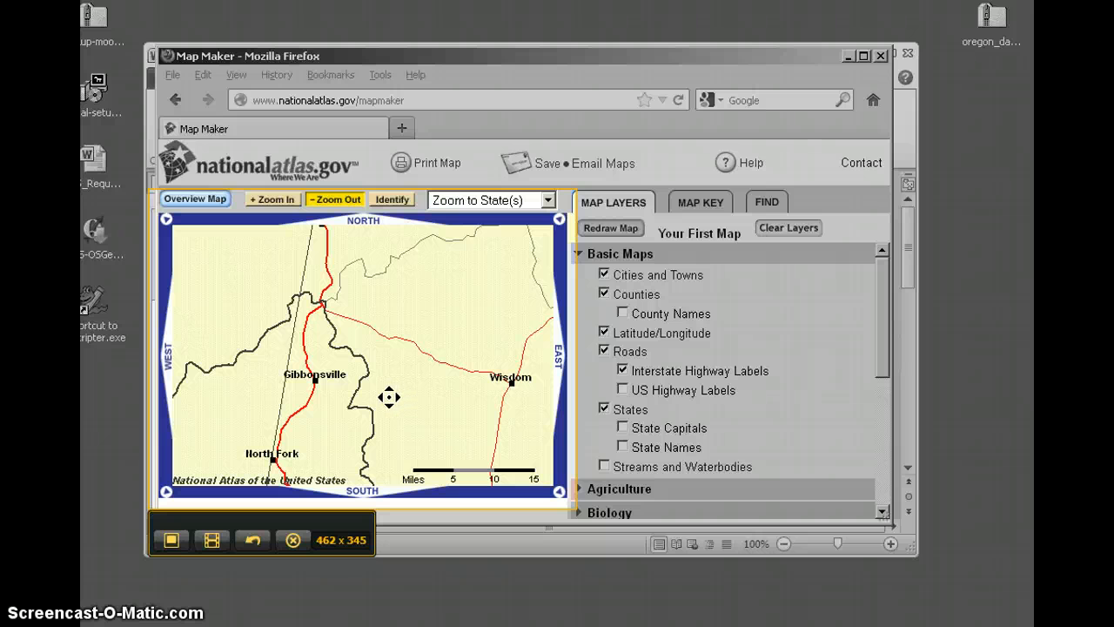
{"action": "left_click", "coordinate": [171, 541]}
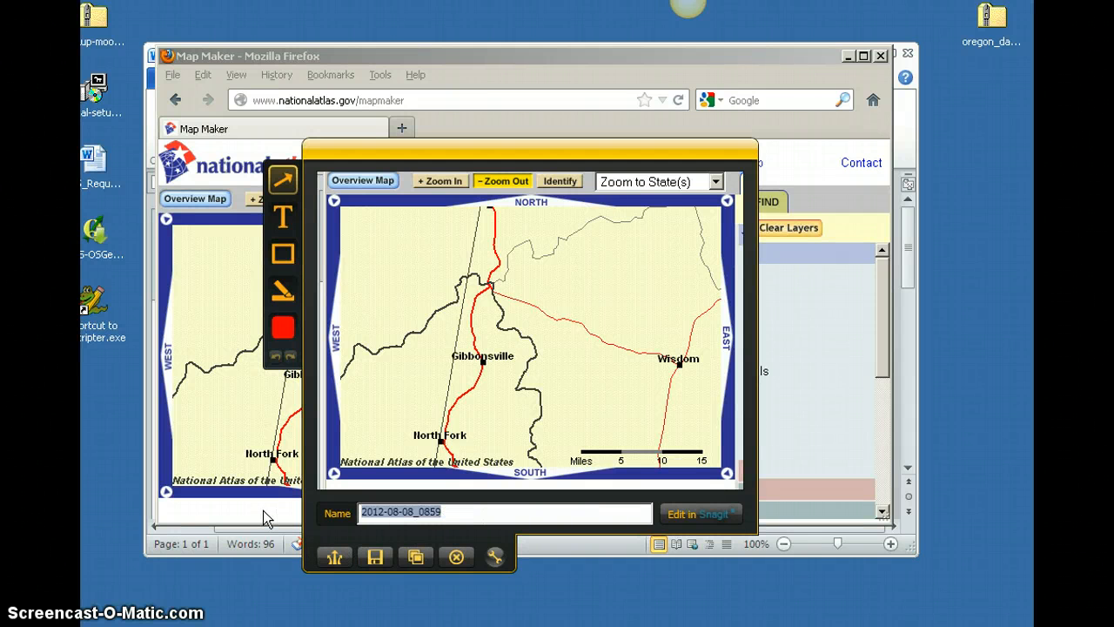
Step: Name the capture Gibbonsville and save it as a PNG image on the desktop
{"action": "key", "text": "BackSpace"}
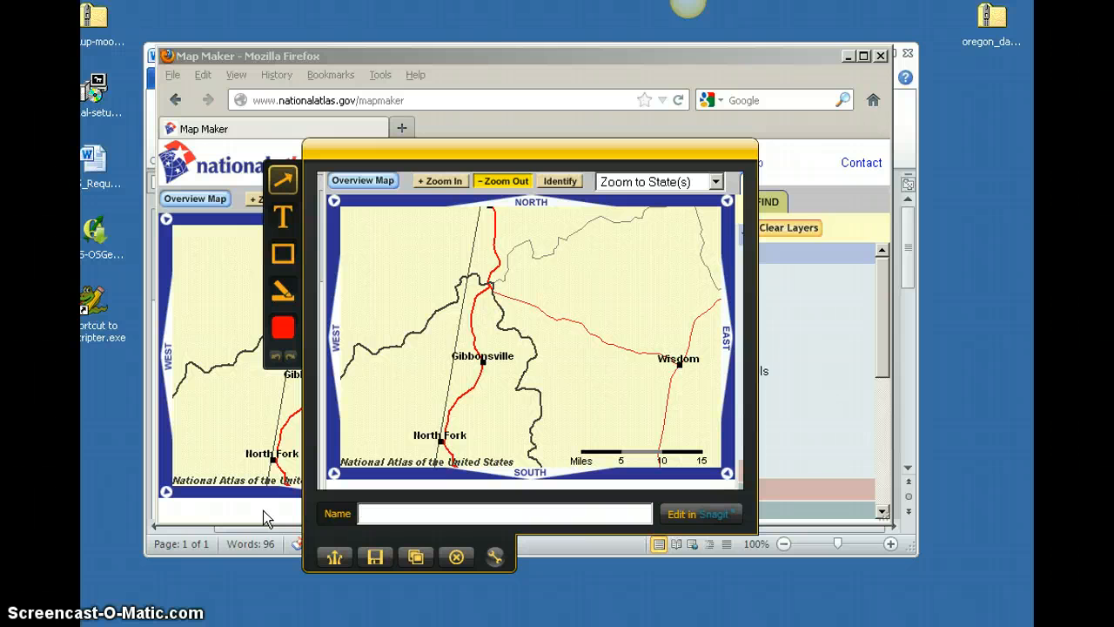
{"action": "type", "text": "Gibbsonville"}
{"action": "left_click", "coordinate": [376, 558]}
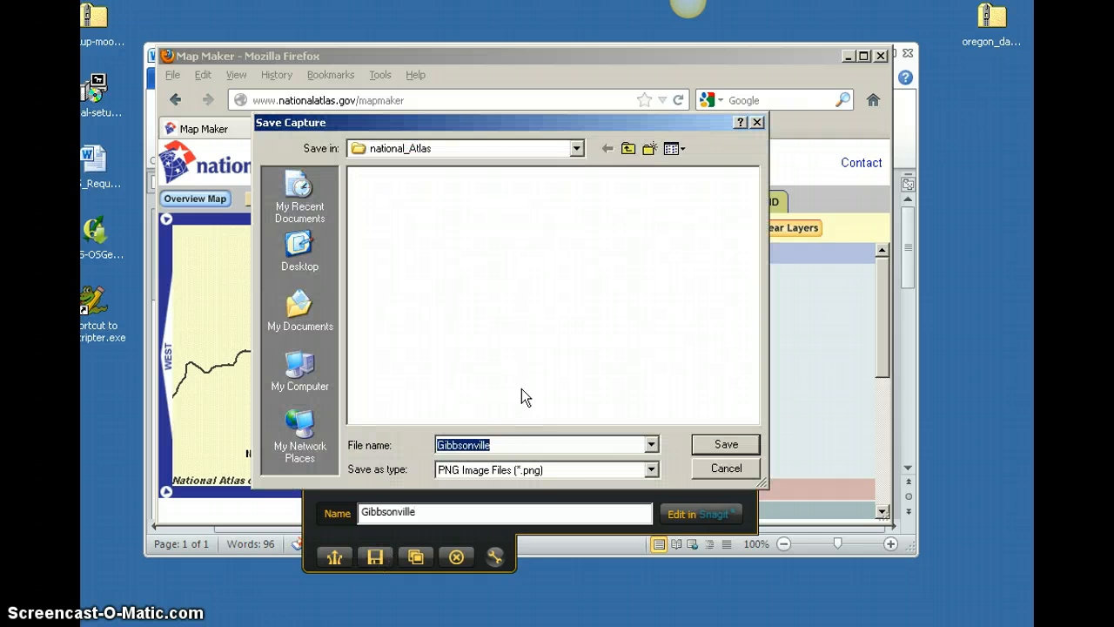
{"action": "left_click", "coordinate": [306, 281]}
{"action": "left_click", "coordinate": [723, 447]}
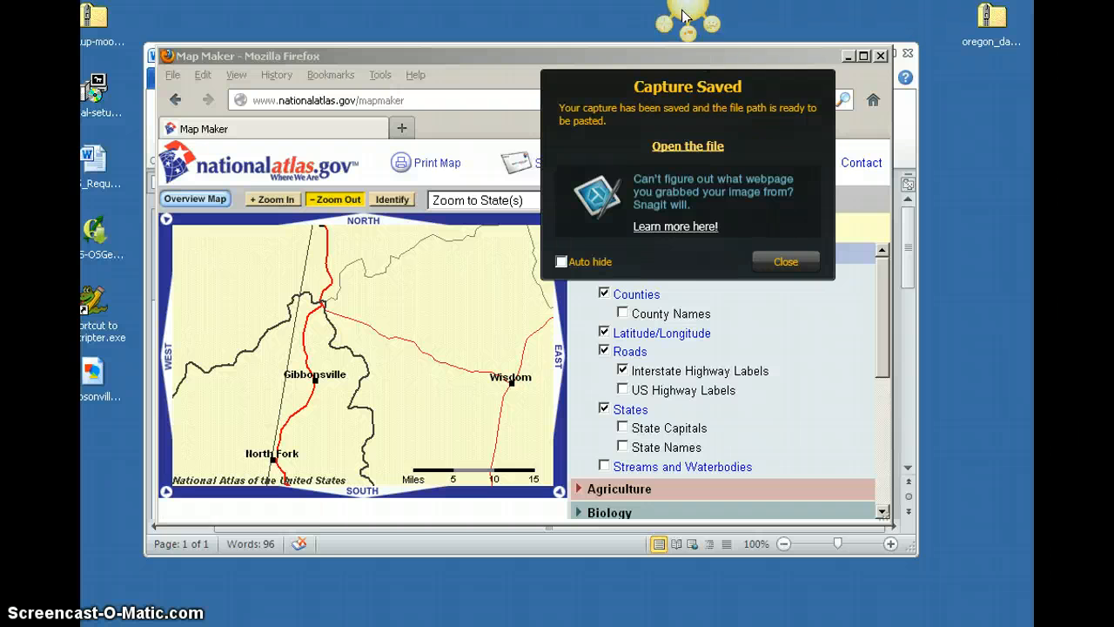
Step: Capture the map area with its toolbar again as an image and copy it to the clipboard
{"action": "left_click", "coordinate": [659, 37]}
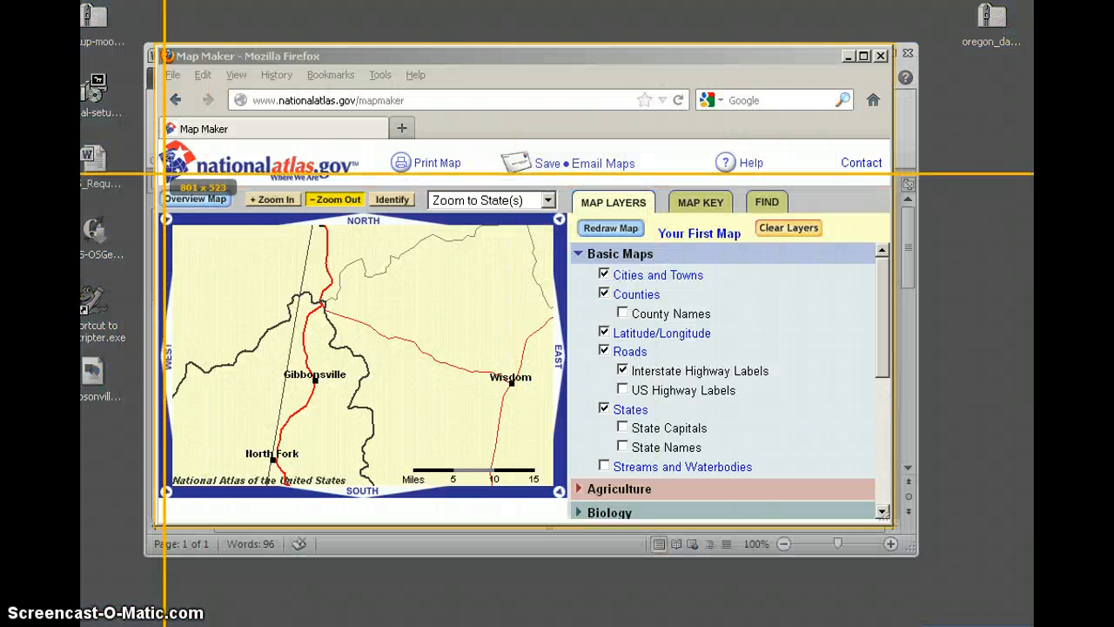
{"action": "left_click_drag", "start_coordinate": [156, 180], "coordinate": [585, 526]}
{"action": "left_click", "coordinate": [178, 558]}
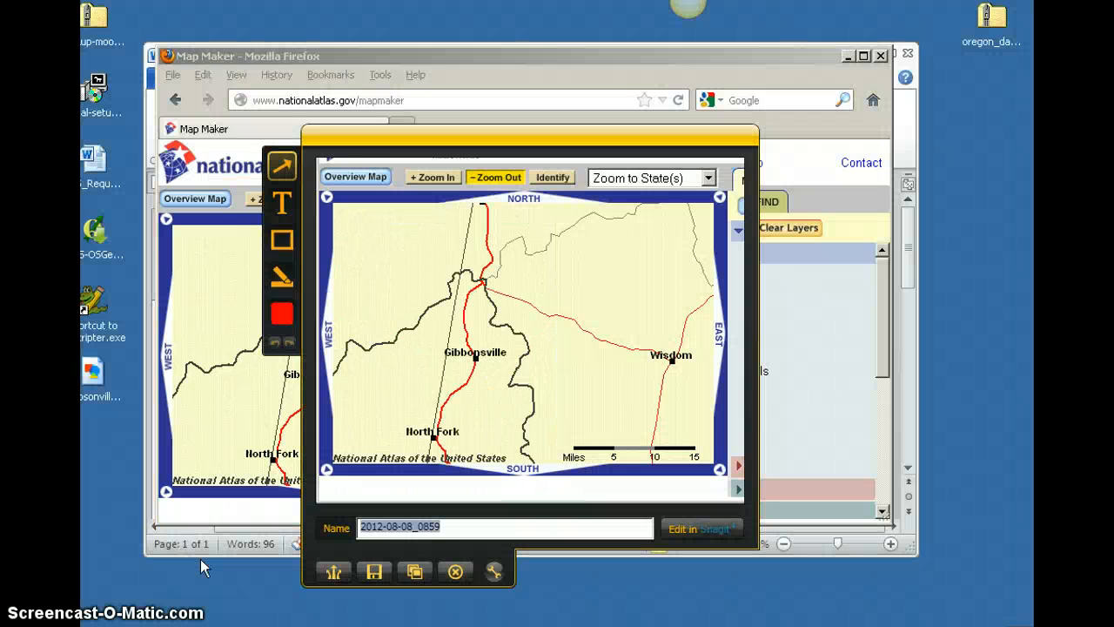
{"action": "left_click", "coordinate": [414, 572]}
Step: Switch to Word, paste the map capture on the blank line between the two paragraphs, and enlarge the Word window
{"action": "left_click_drag", "start_coordinate": [357, 61], "coordinate": [778, 331]}
{"action": "left_click", "coordinate": [311, 405]}
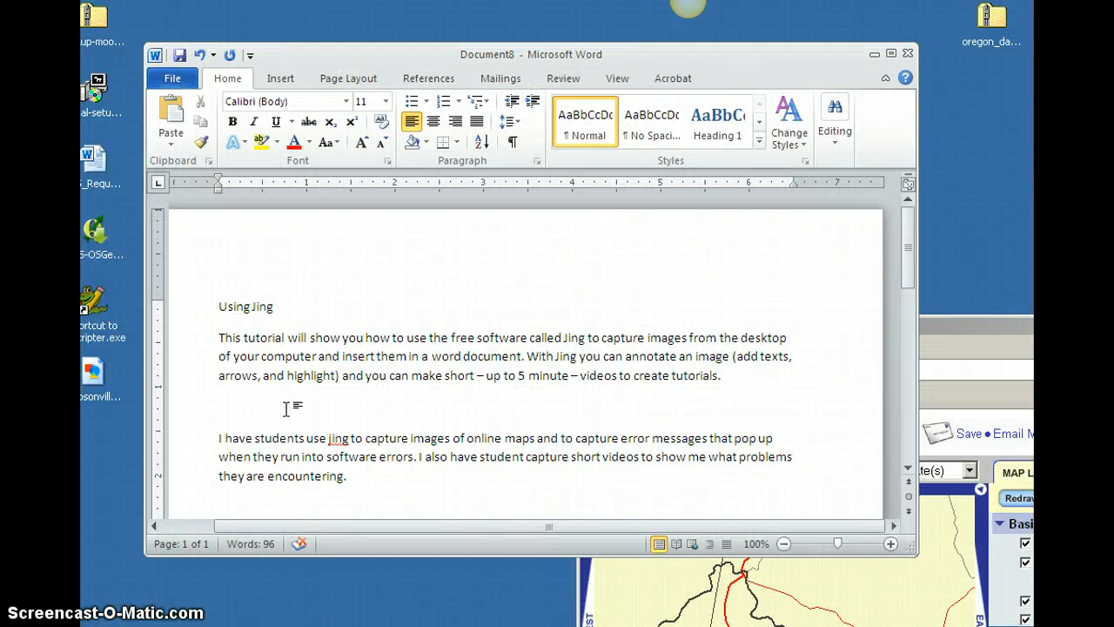
{"action": "key", "text": "ctrl+v"}
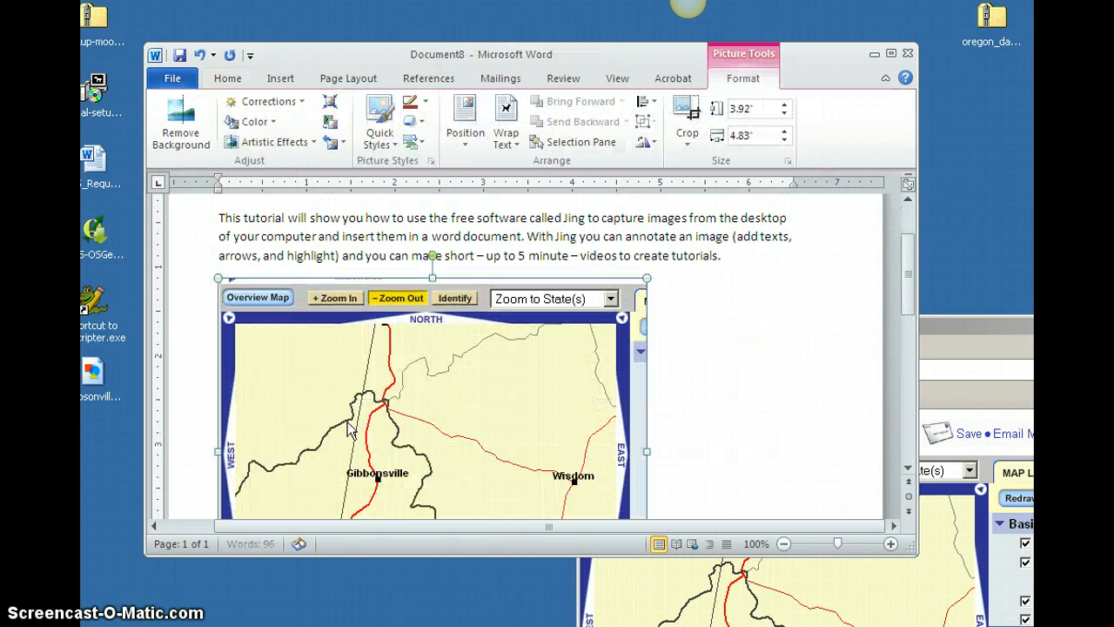
{"action": "scroll", "coordinate": [828, 426], "scroll_direction": "down", "scroll_amount": 2}
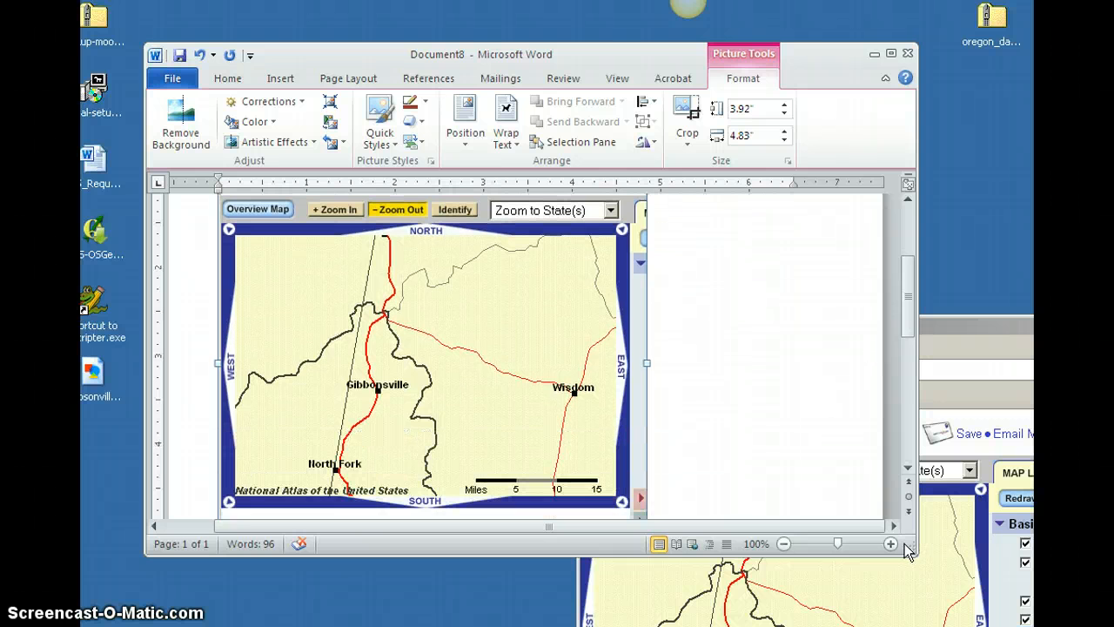
{"action": "left_click_drag", "start_coordinate": [944, 585], "coordinate": [953, 592]}
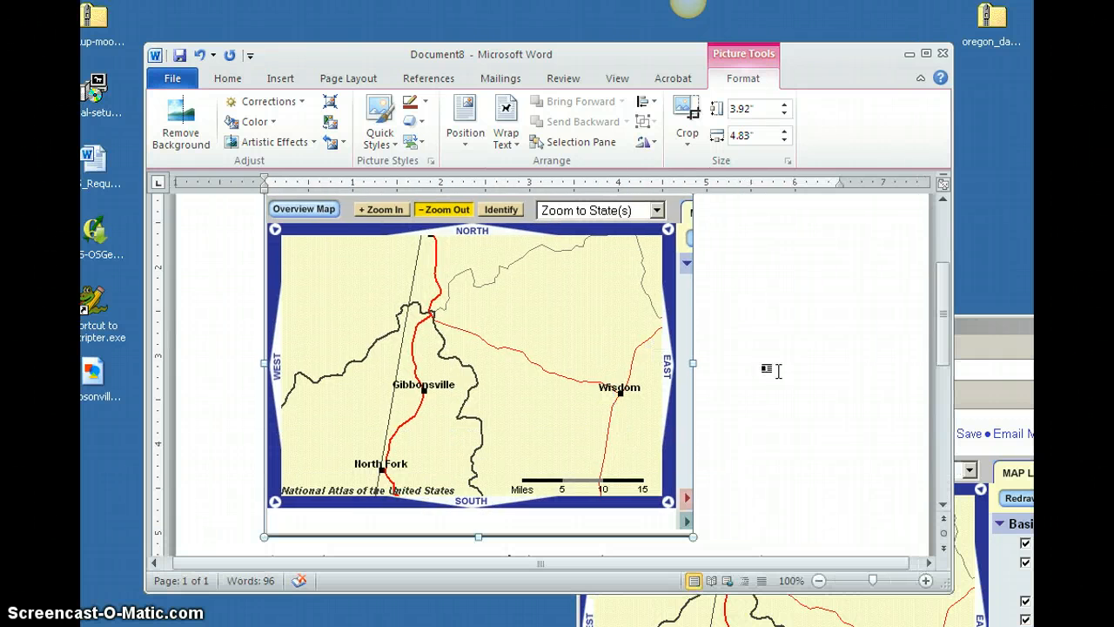
{"action": "mouse_move", "coordinate": [944, 354]}
{"action": "left_mouse_down"}
{"action": "mouse_move", "coordinate": [941, 322]}
{"action": "mouse_move", "coordinate": [941, 350]}
{"action": "left_mouse_up"}
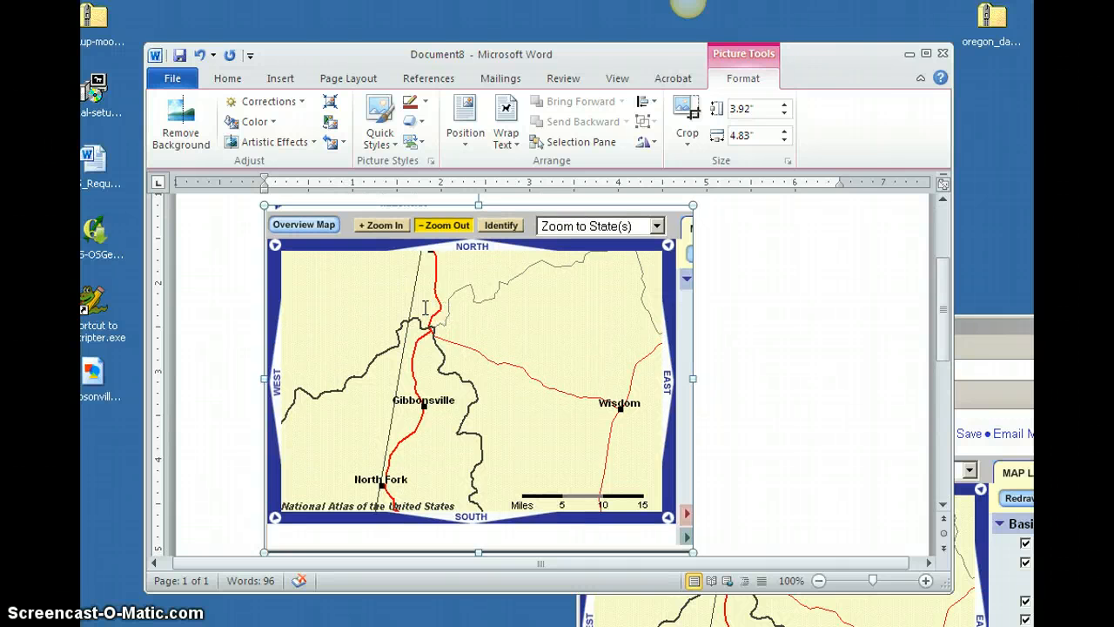
Step: Bring the Map Maker page back to the front and capture its map area, about 457 x 370 pixels, as an image with Jing
{"action": "left_click", "coordinate": [990, 364]}
{"action": "left_click_drag", "start_coordinate": [997, 330], "coordinate": [671, 94]}
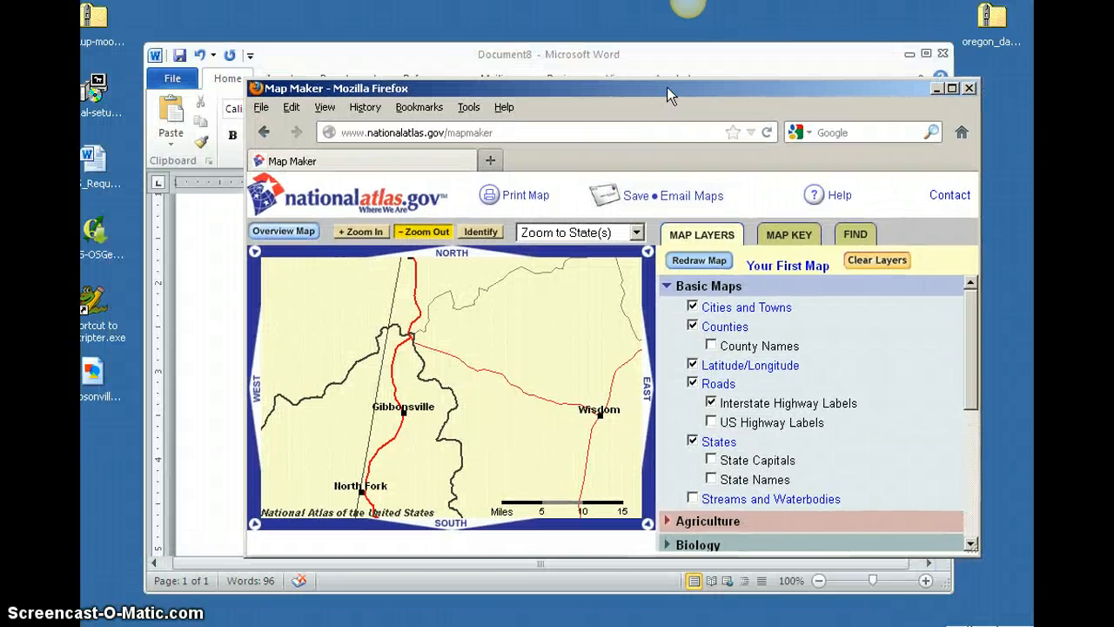
{"action": "mouse_move", "coordinate": [679, 19]}
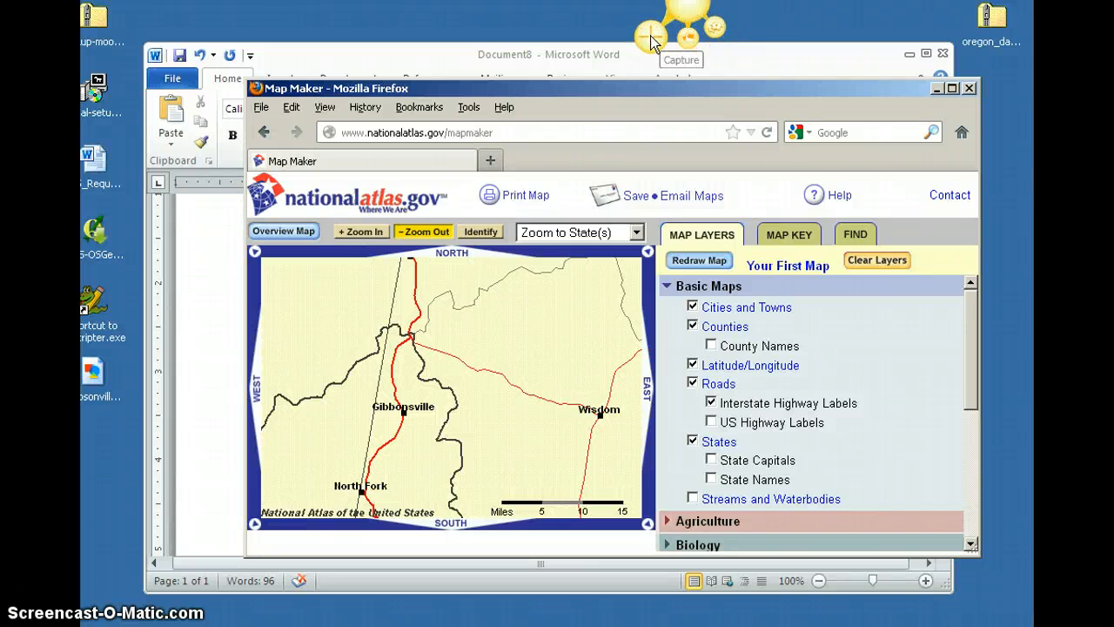
{"action": "left_click", "coordinate": [688, 52]}
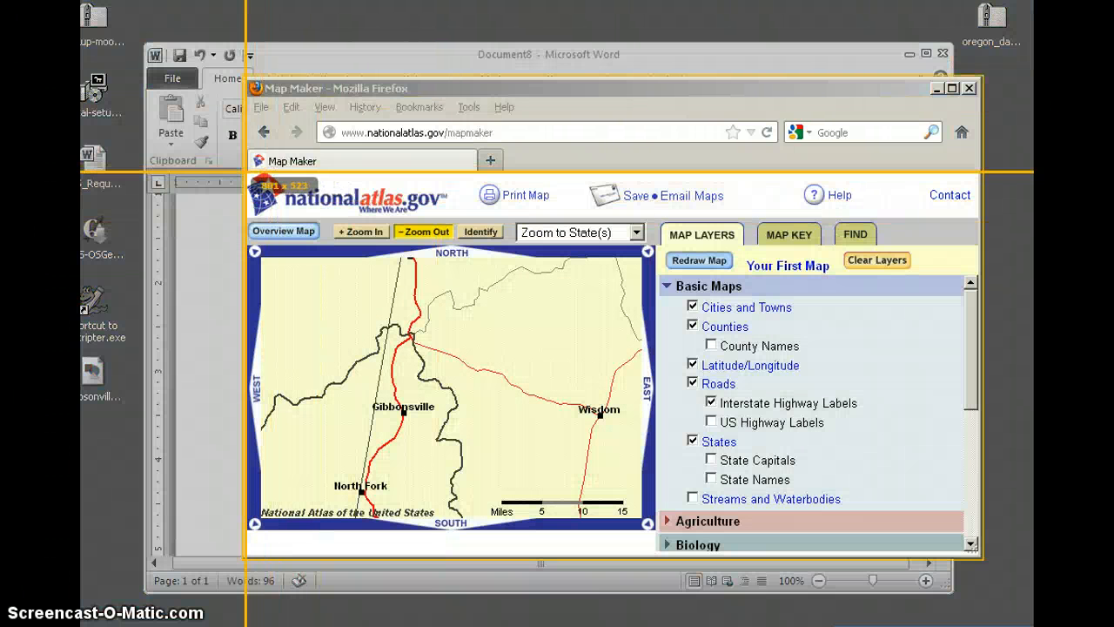
{"action": "left_click_drag", "start_coordinate": [247, 209], "coordinate": [669, 550]}
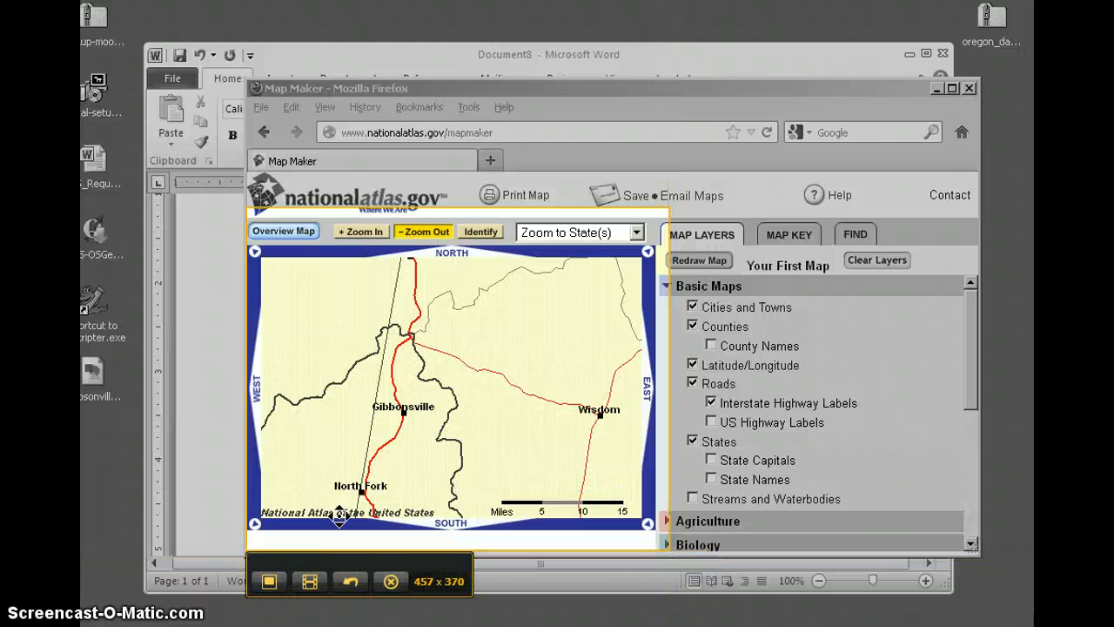
{"action": "left_click", "coordinate": [268, 583]}
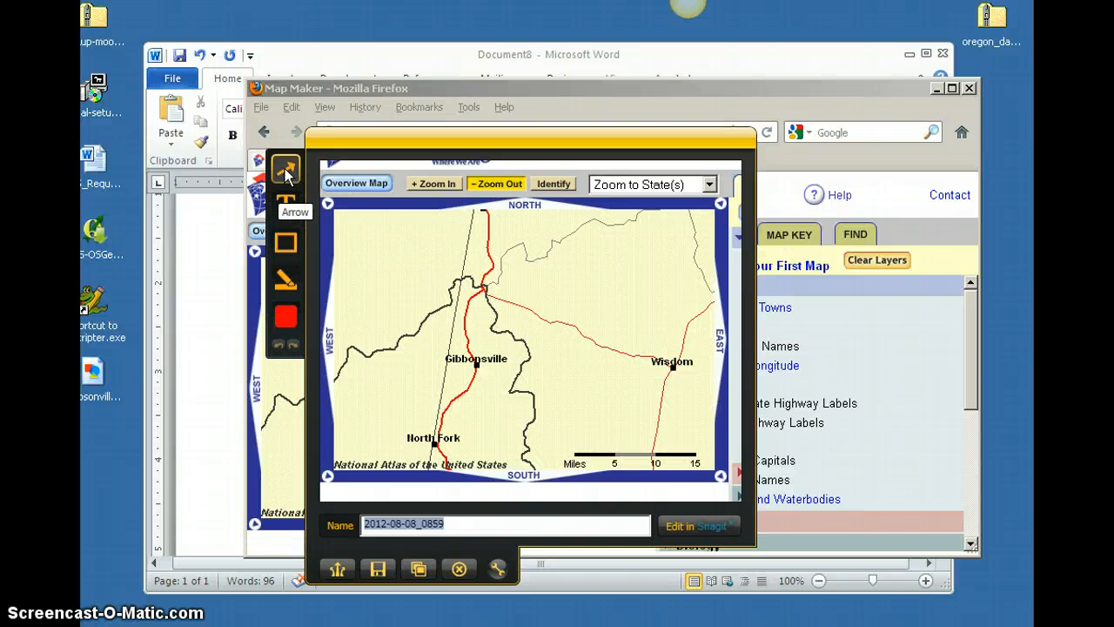
Step: Annotate the capture with a red arrow pointing at Wisdom and a text box combining the author's first name with "Map # 1"
{"action": "left_click", "coordinate": [286, 173]}
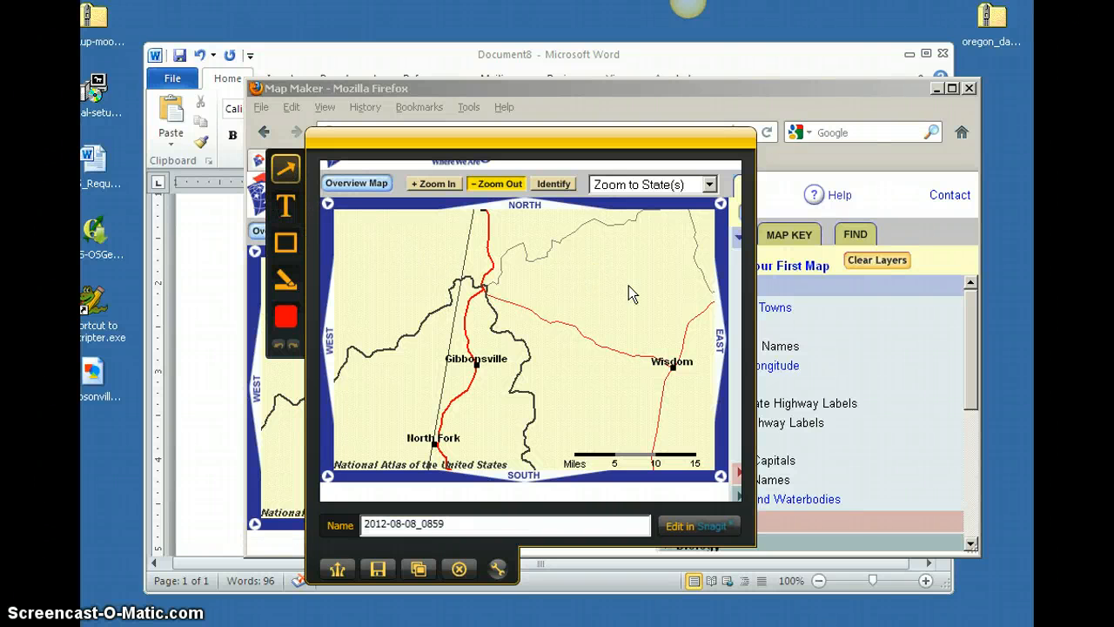
{"action": "left_click_drag", "start_coordinate": [626, 286], "coordinate": [664, 346]}
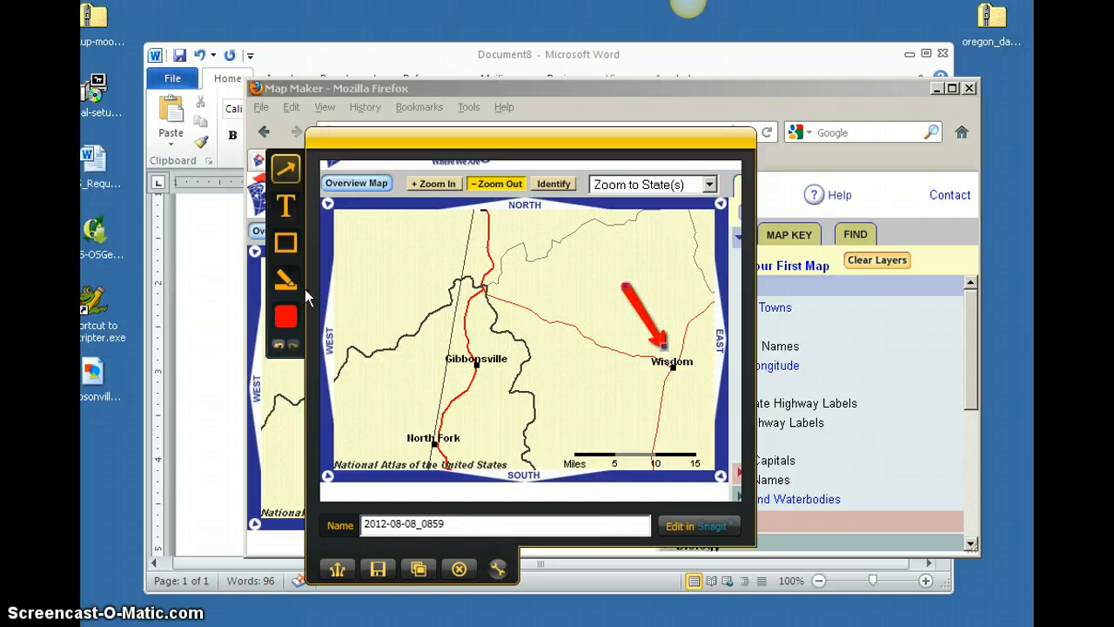
{"action": "left_click", "coordinate": [286, 205]}
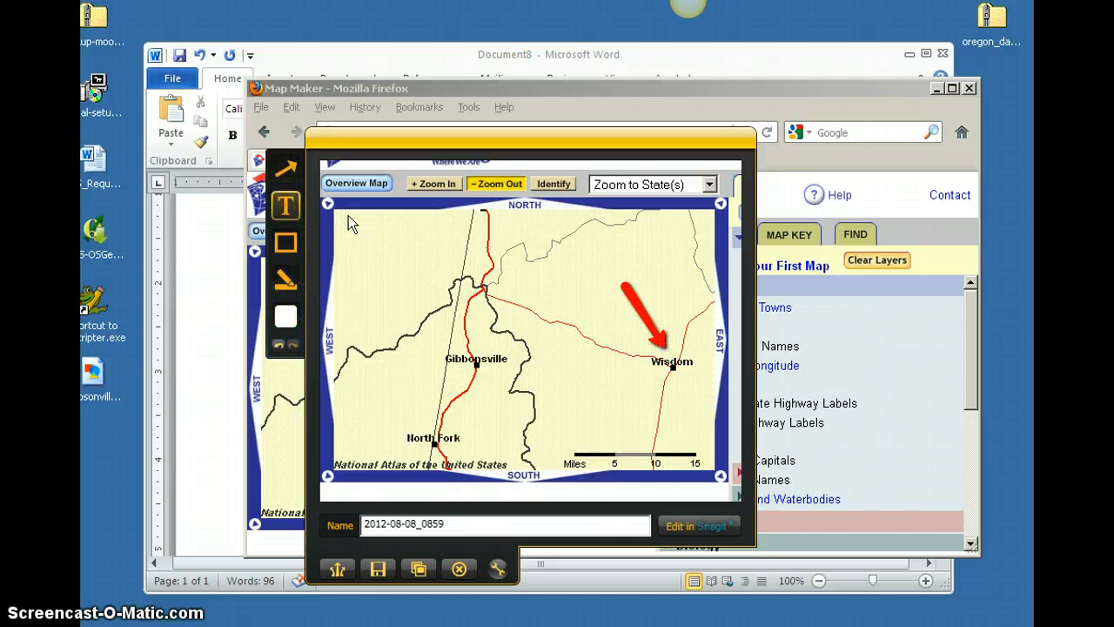
{"action": "left_click_drag", "start_coordinate": [349, 215], "coordinate": [494, 266]}
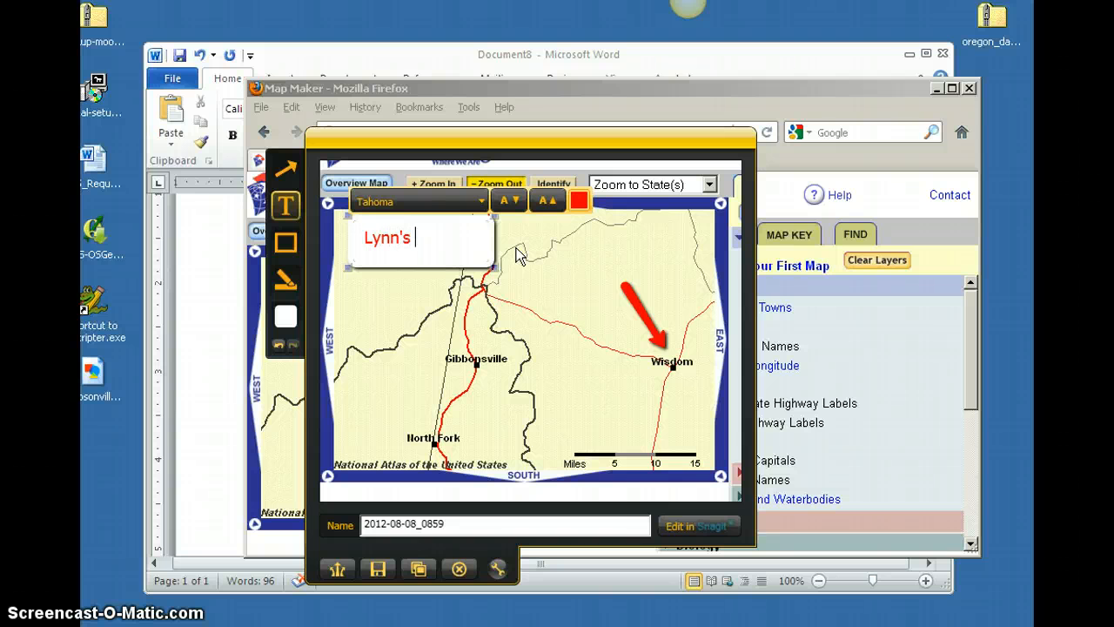
{"action": "type", "text": "Lynn's Map # 1"}
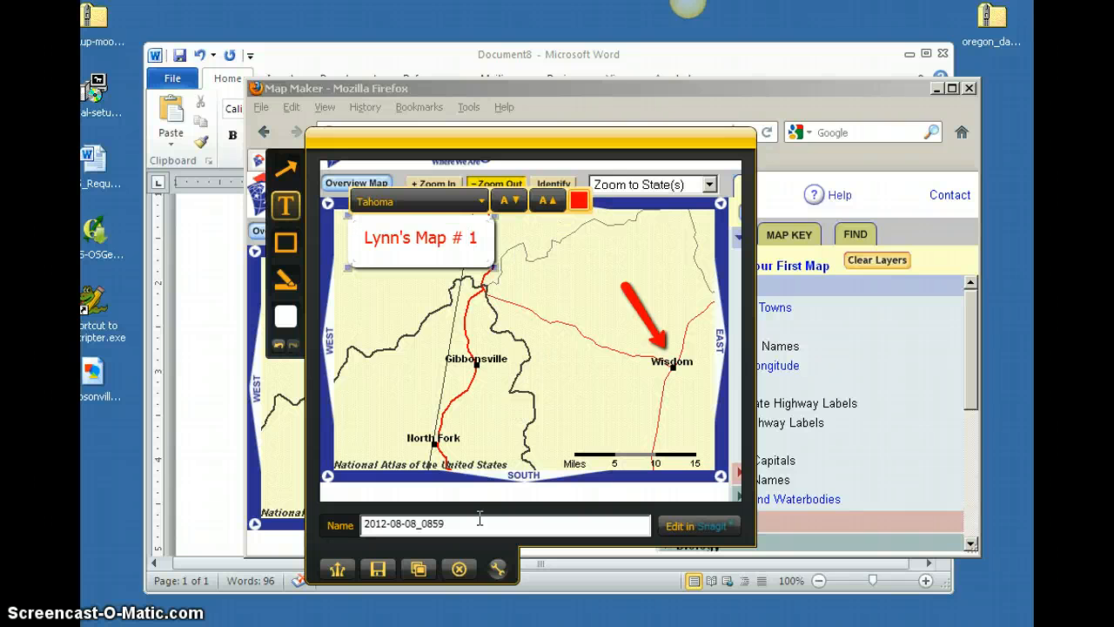
Step: Copy the annotated map capture to the clipboard and paste it into the Word document on the blank line between the two paragraphs
{"action": "left_click", "coordinate": [418, 569]}
{"action": "left_click", "coordinate": [209, 424]}
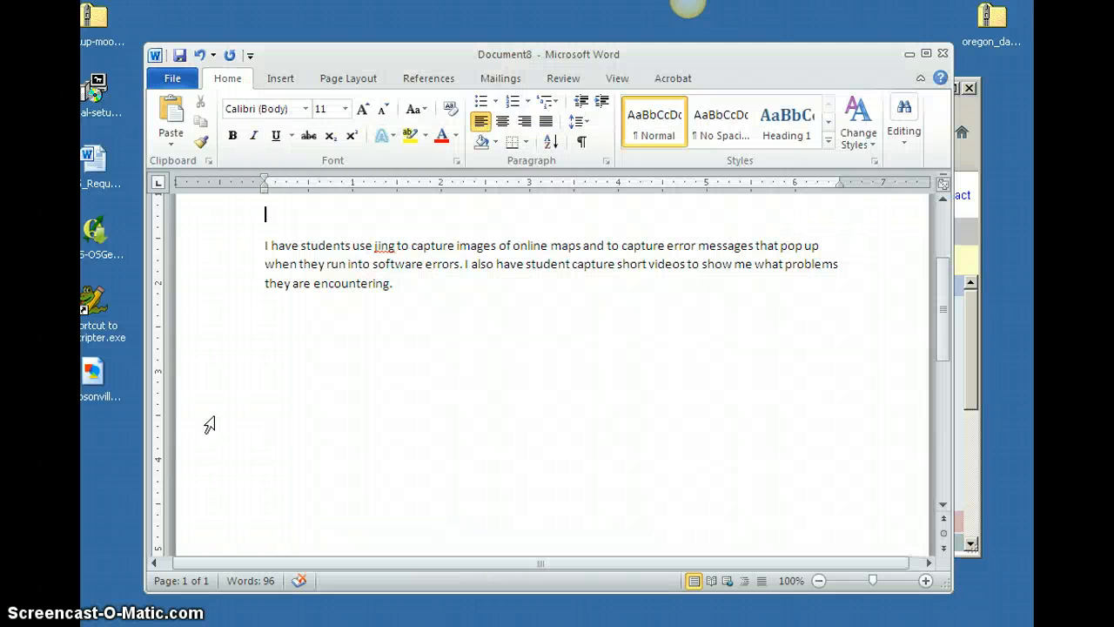
{"action": "scroll", "coordinate": [332, 380], "scroll_direction": "up", "scroll_amount": 3}
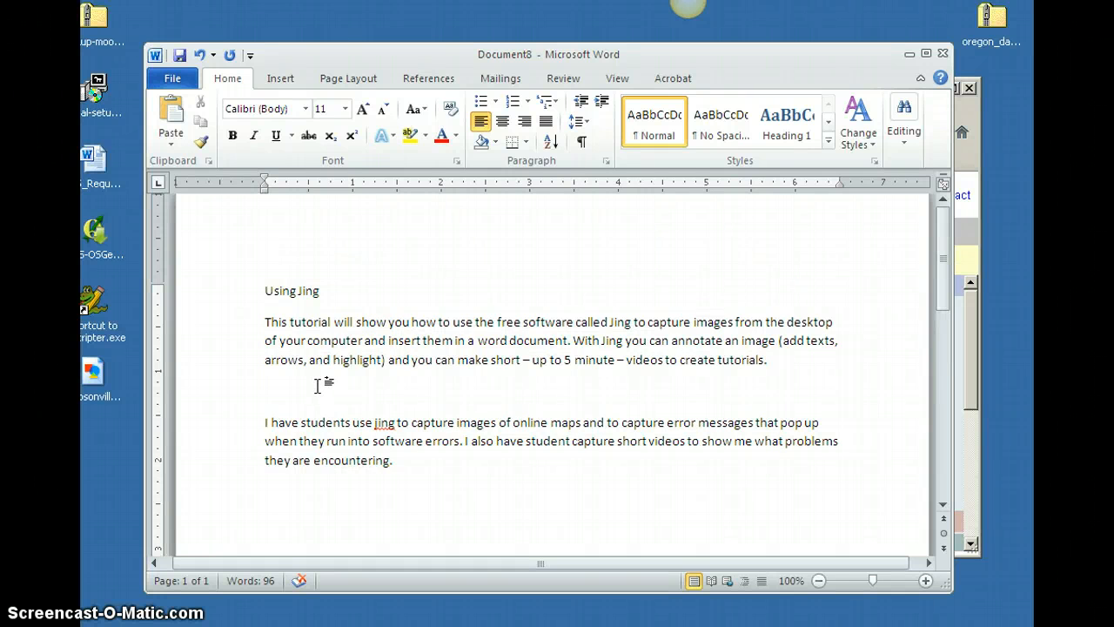
{"action": "left_click", "coordinate": [318, 386]}
{"action": "key", "text": "ctrl+v"}
{"action": "scroll", "coordinate": [775, 353], "scroll_direction": "up", "scroll_amount": 2}
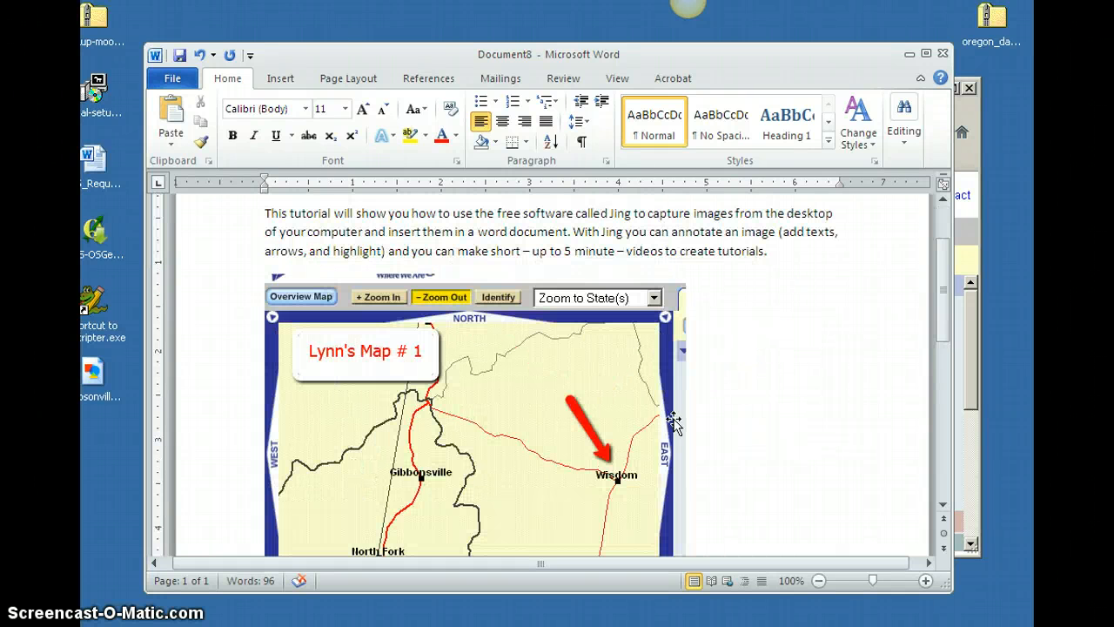
Step: Enlarge the Word window slightly and move it up and to the left on the desktop to view the pasted map
{"action": "left_click_drag", "start_coordinate": [952, 592], "coordinate": [959, 599]}
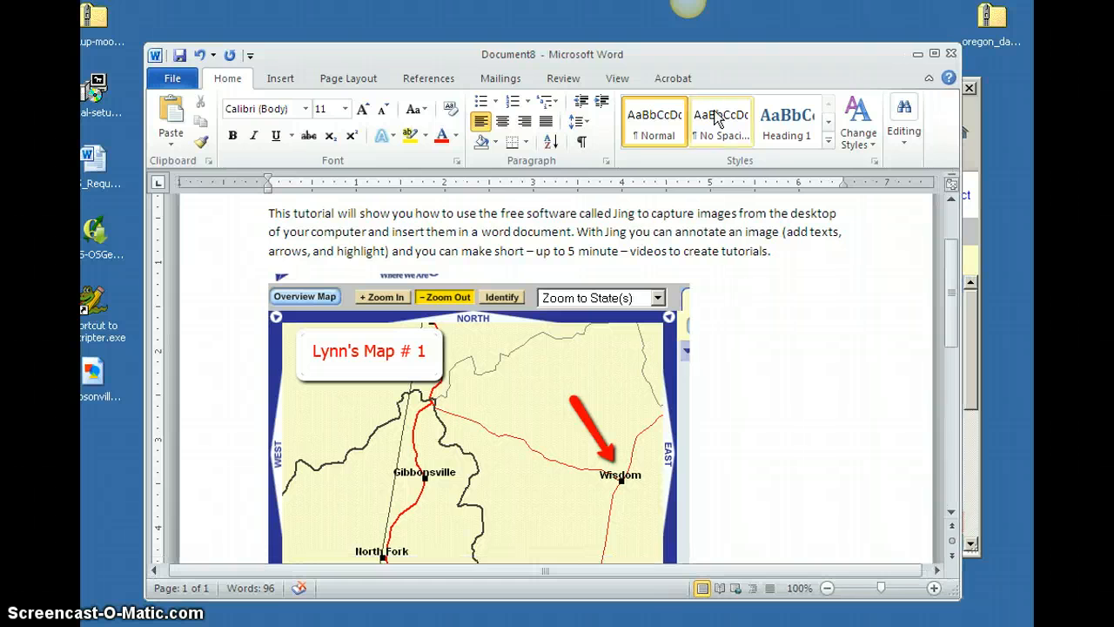
{"action": "left_click_drag", "start_coordinate": [695, 57], "coordinate": [662, 23]}
{"action": "scroll", "coordinate": [717, 311], "scroll_direction": "down", "scroll_amount": 2}
{"action": "scroll", "coordinate": [686, 335], "scroll_direction": "up", "scroll_amount": 1}
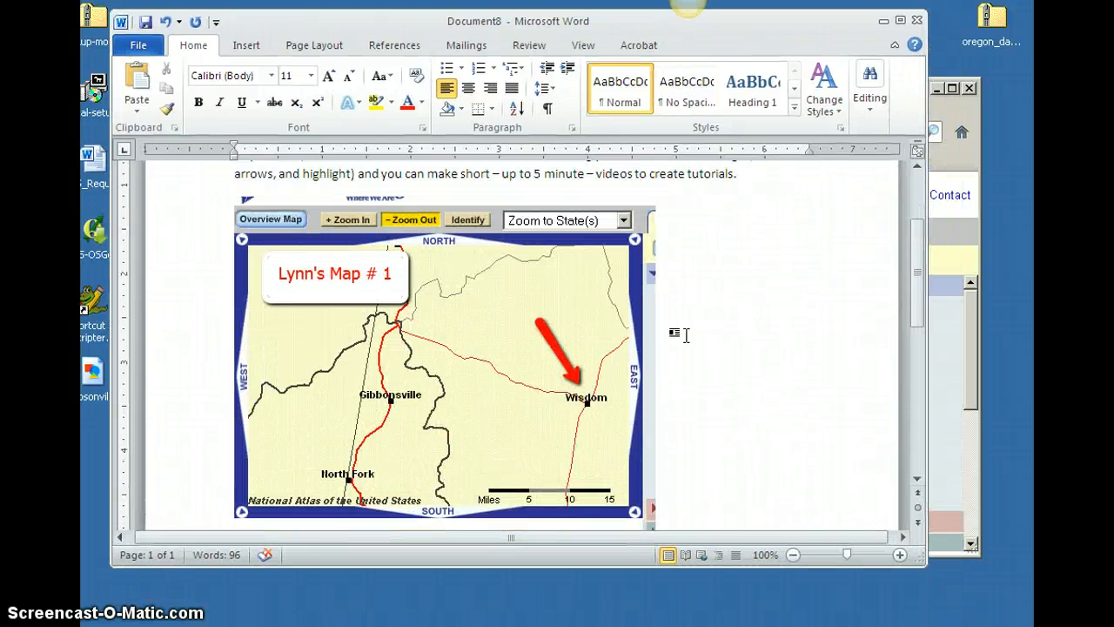
{"action": "scroll", "coordinate": [686, 336], "scroll_direction": "up", "scroll_amount": 1}
Step: Try to reposition the in-line map picture by moving it into the first paragraph after the word "Jing"
{"action": "left_click_drag", "start_coordinate": [394, 323], "coordinate": [378, 217]}
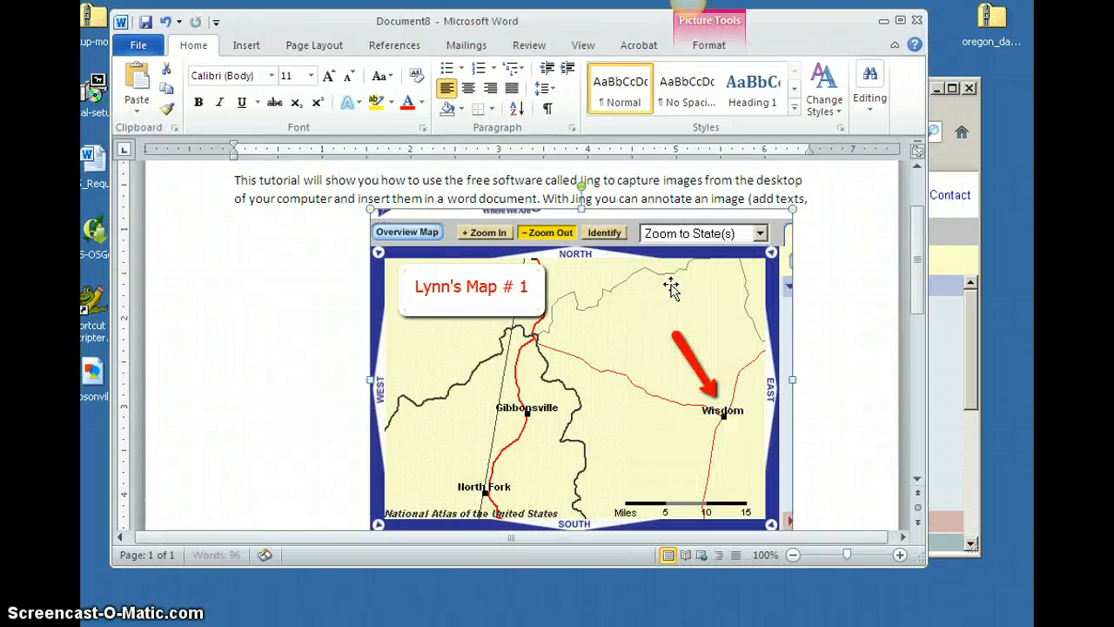
{"action": "scroll", "coordinate": [651, 292], "scroll_direction": "up", "scroll_amount": 2}
{"action": "left_click_drag", "start_coordinate": [623, 362], "coordinate": [601, 305]}
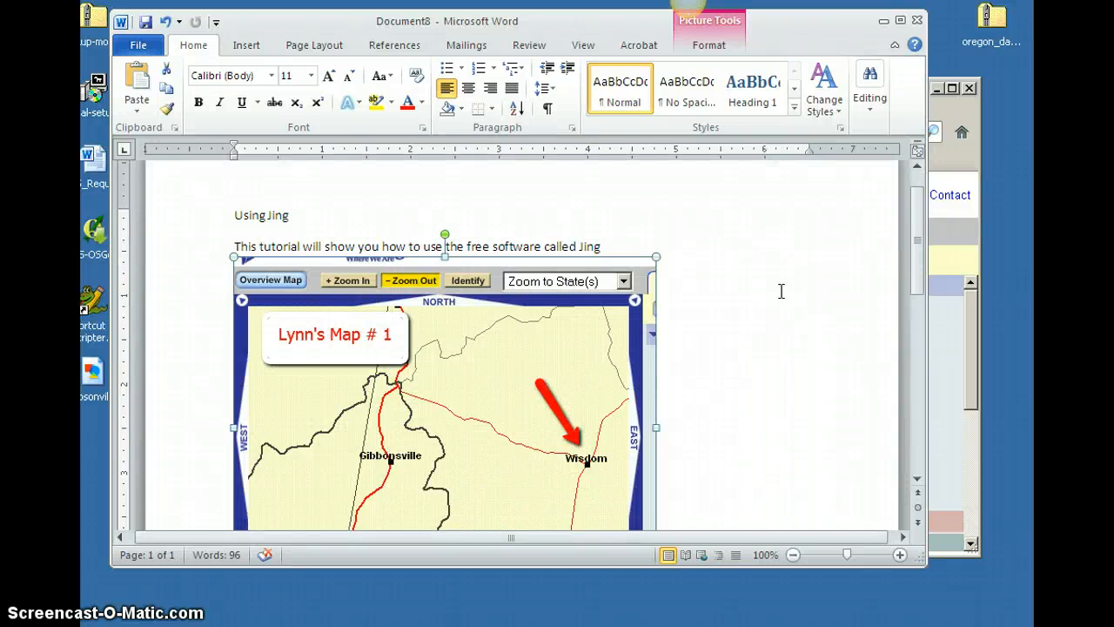
{"action": "scroll", "coordinate": [728, 304], "scroll_direction": "down", "scroll_amount": 3}
{"action": "scroll", "coordinate": [722, 294], "scroll_direction": "up", "scroll_amount": 1}
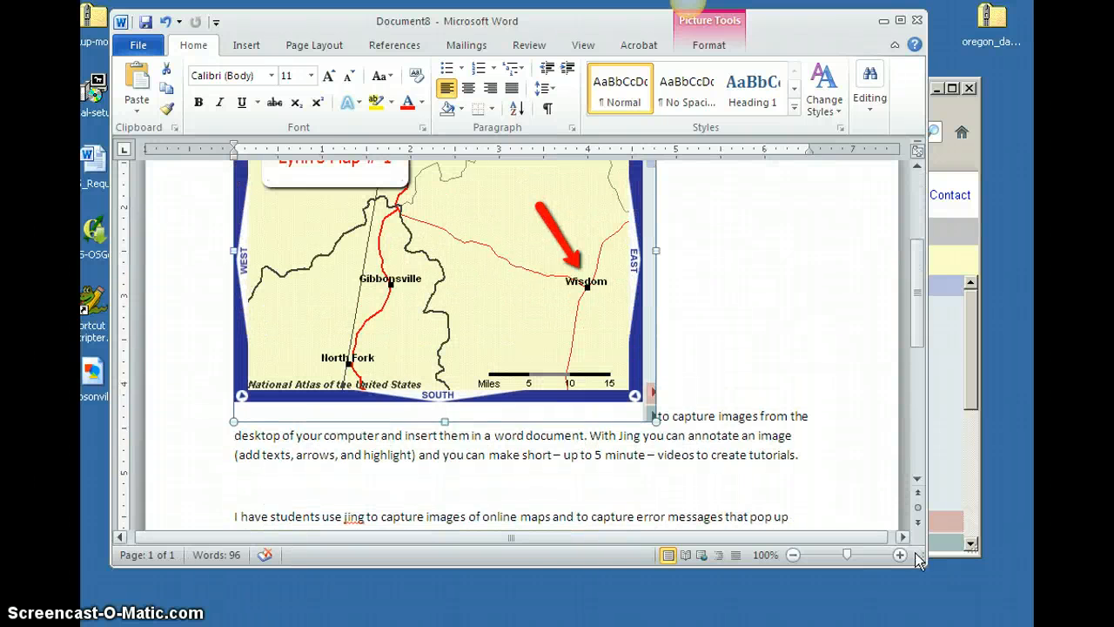
Step: Enlarge the Word window and change the map picture's text wrapping so that the paragraphs flow around it
{"action": "left_click_drag", "start_coordinate": [918, 560], "coordinate": [951, 589]}
{"action": "scroll", "coordinate": [662, 305], "scroll_direction": "up", "scroll_amount": 1}
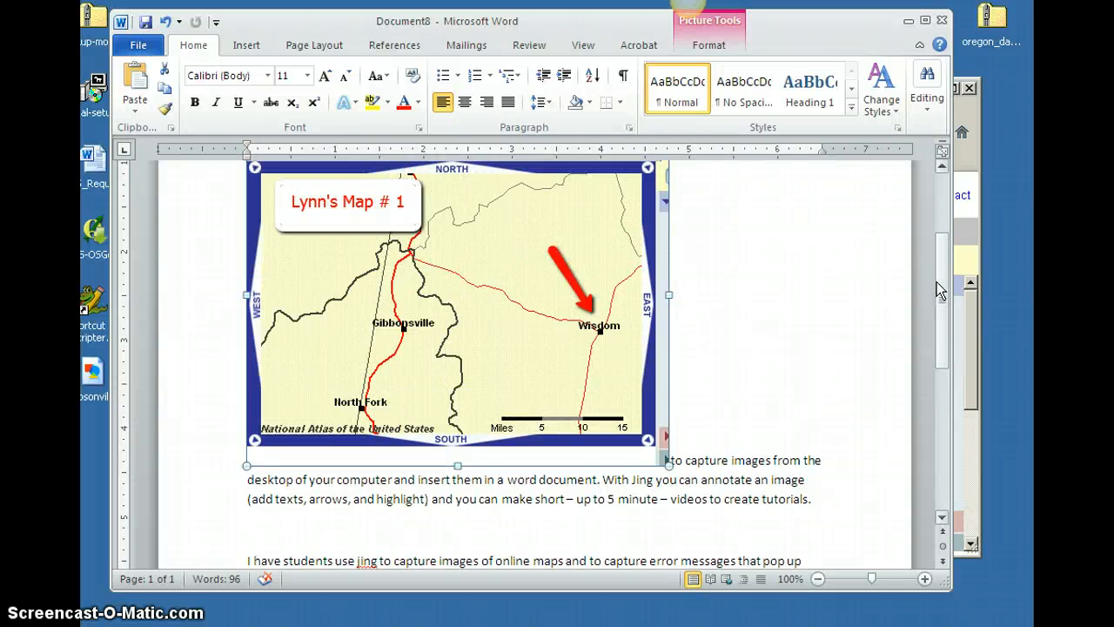
{"action": "left_click_drag", "start_coordinate": [938, 287], "coordinate": [930, 246]}
{"action": "double_click", "coordinate": [484, 336]}
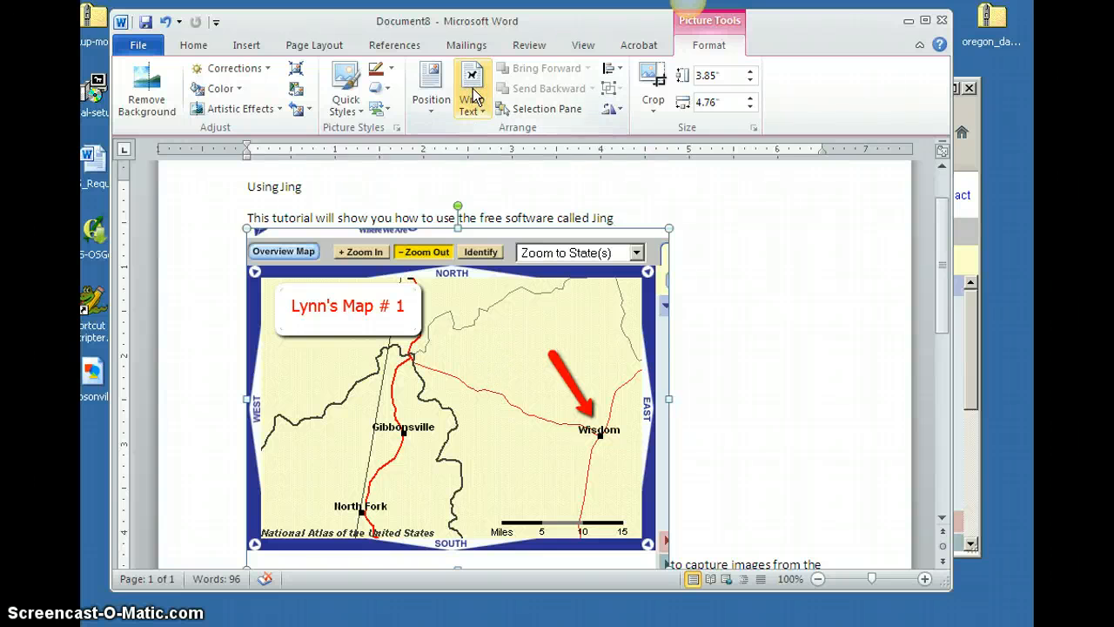
{"action": "left_click", "coordinate": [475, 97]}
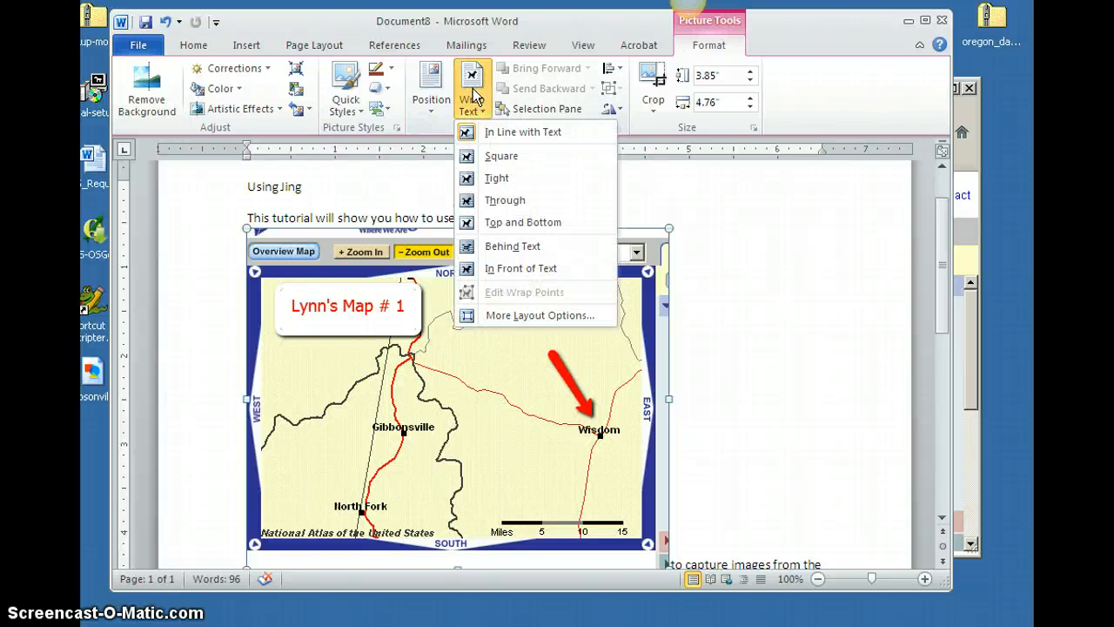
{"action": "left_click", "coordinate": [484, 188]}
Step: Move the map picture to the right of both paragraphs so the text wraps along its left side
{"action": "left_click_drag", "start_coordinate": [427, 294], "coordinate": [570, 296]}
{"action": "scroll", "coordinate": [562, 339], "scroll_direction": "up", "scroll_amount": 2}
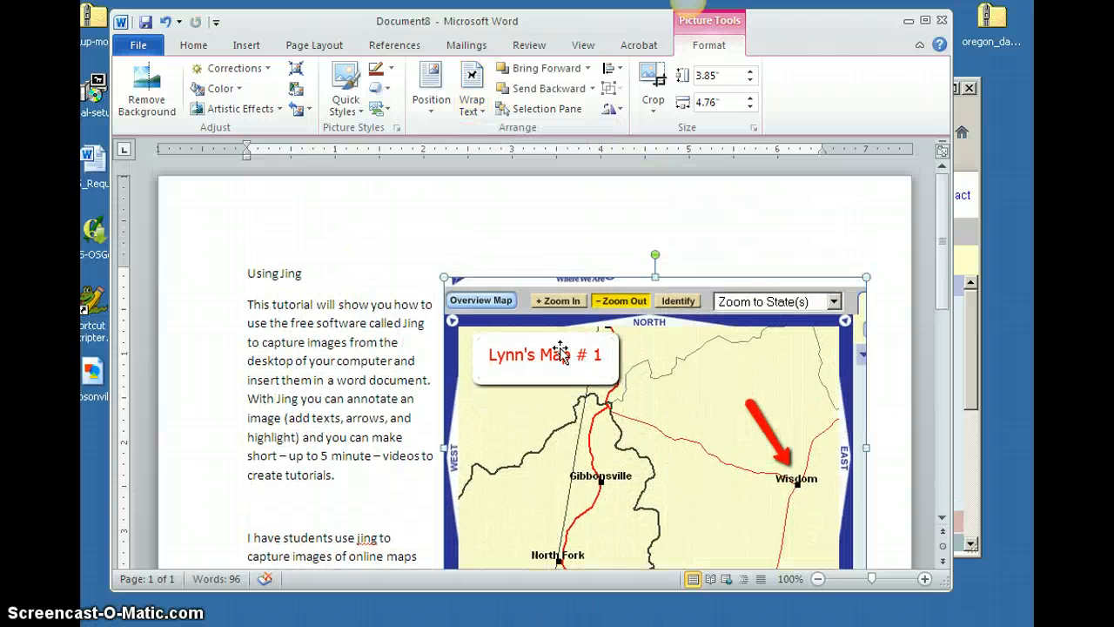
{"action": "left_click_drag", "start_coordinate": [561, 351], "coordinate": [582, 348]}
{"action": "scroll", "coordinate": [581, 348], "scroll_direction": "down", "scroll_amount": 4}
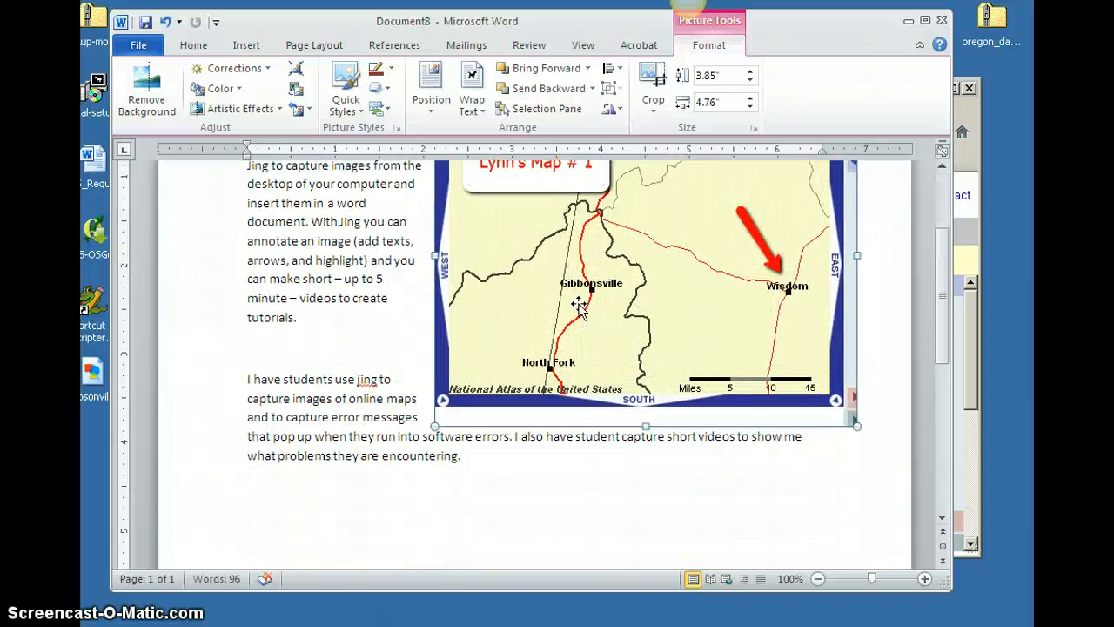
{"action": "left_click_drag", "start_coordinate": [579, 304], "coordinate": [615, 329]}
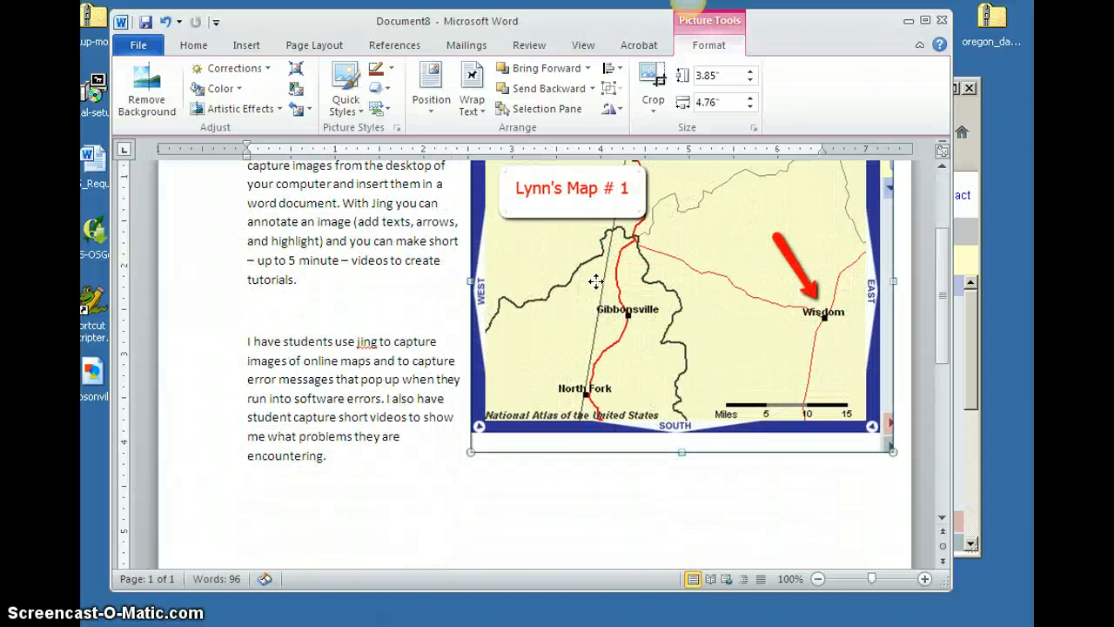
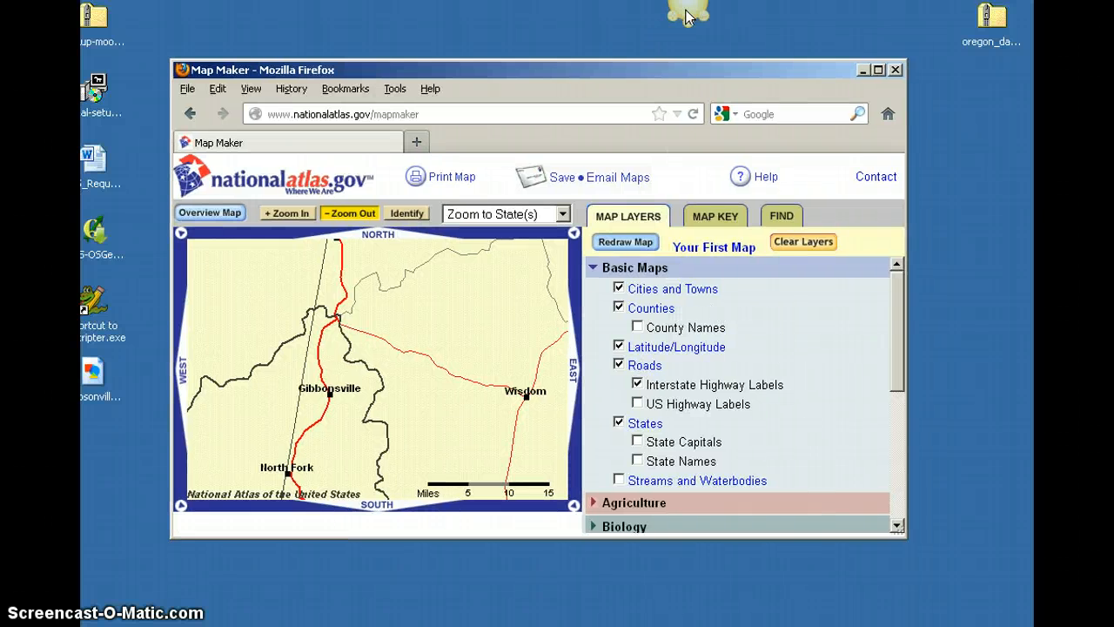
Step: Clear the layers of the Map Maker map and zoom it to 50 States
{"action": "mouse_move", "coordinate": [688, 15]}
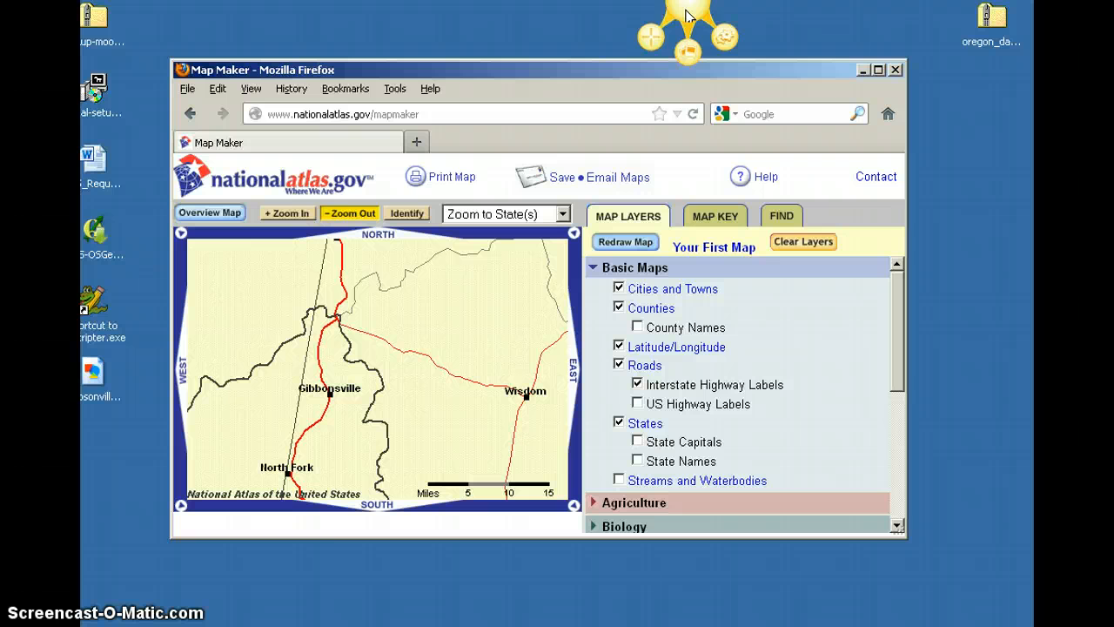
{"action": "left_click", "coordinate": [462, 114]}
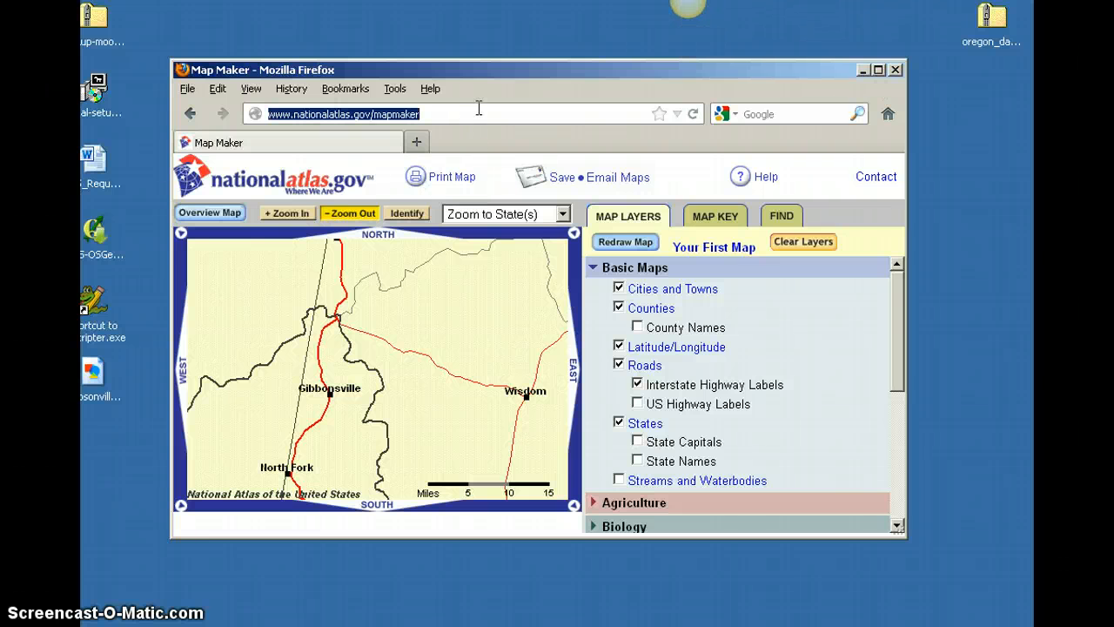
{"action": "left_click", "coordinate": [799, 244]}
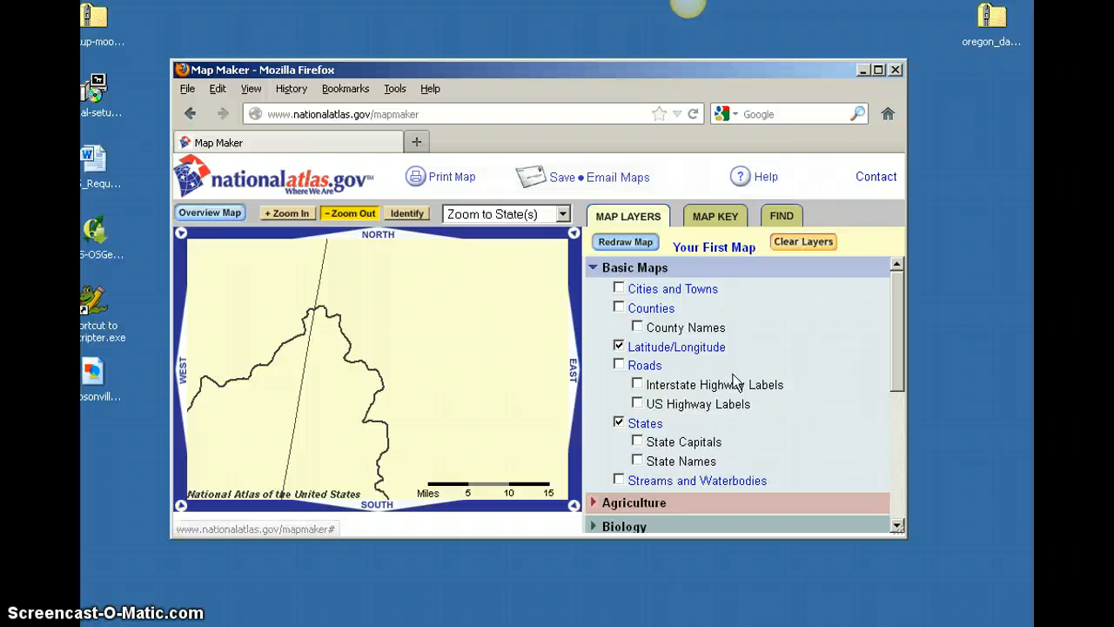
{"action": "left_click", "coordinate": [531, 219]}
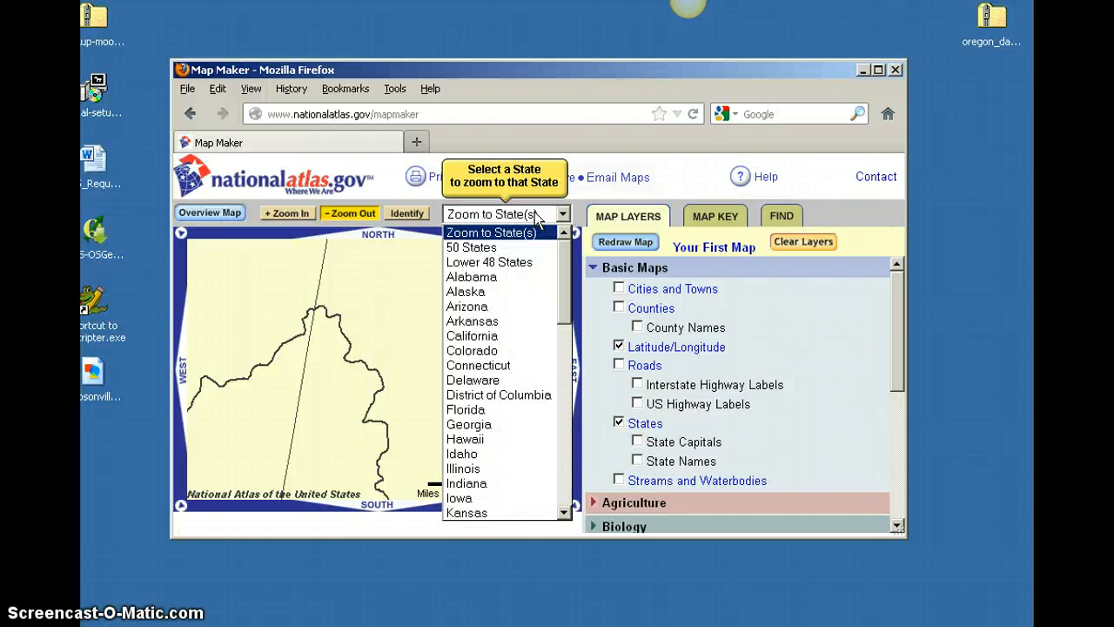
{"action": "left_click", "coordinate": [513, 244]}
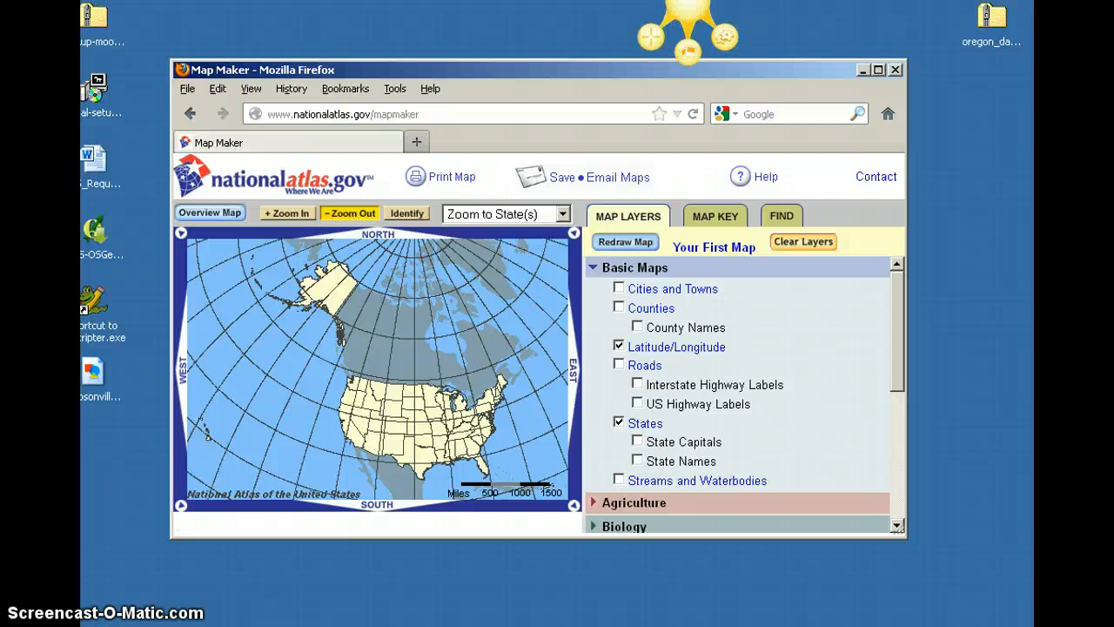
{"action": "left_click", "coordinate": [655, 39]}
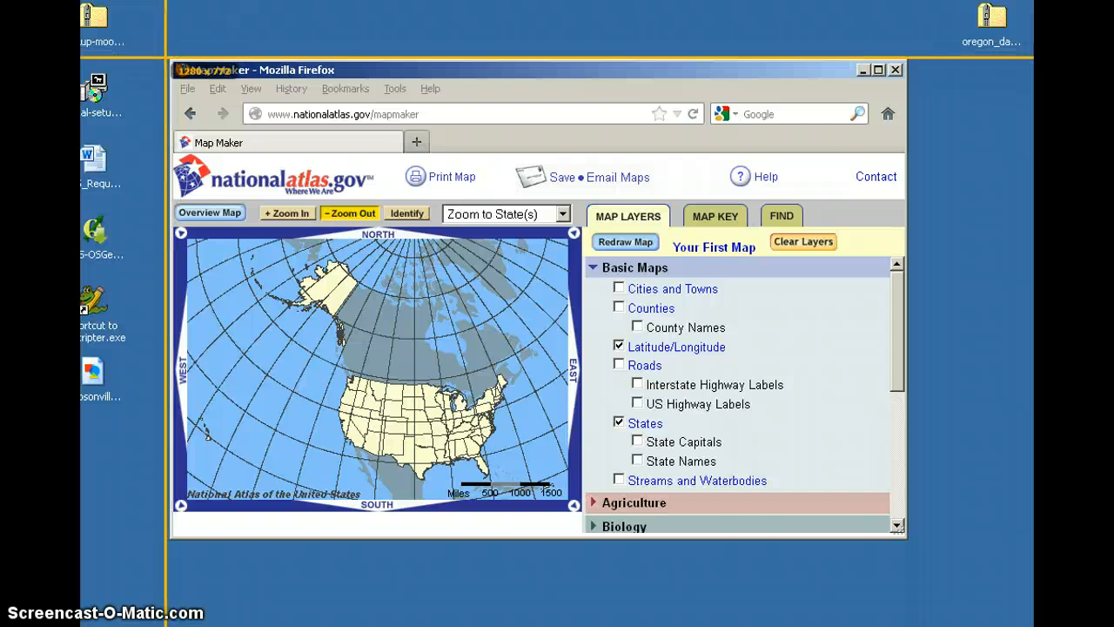
{"action": "left_click_drag", "start_coordinate": [166, 59], "coordinate": [937, 568]}
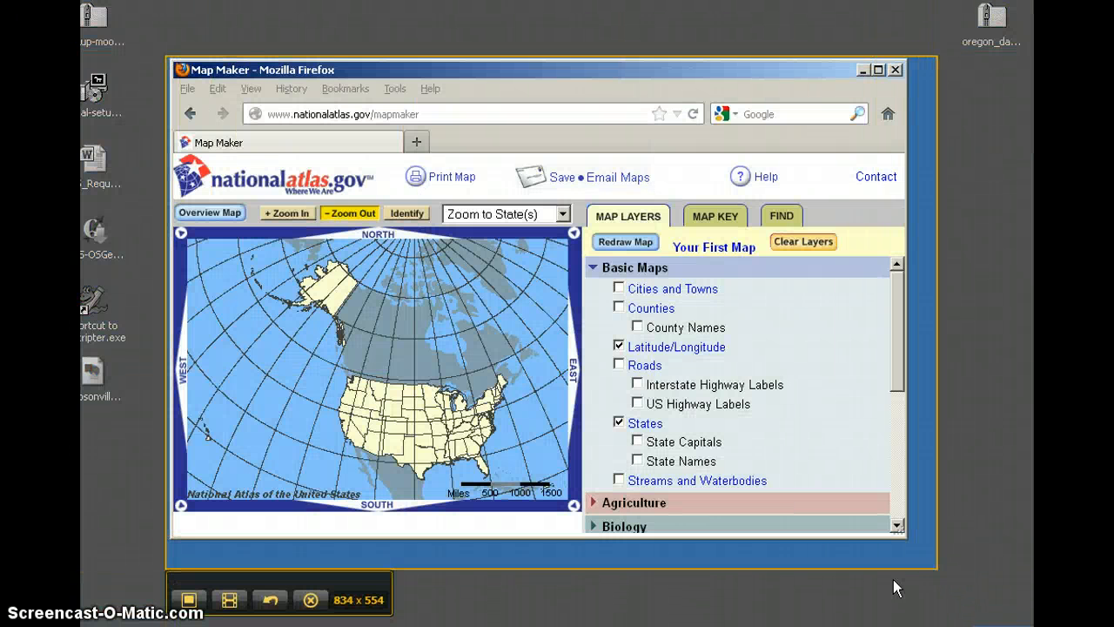
{"action": "left_click", "coordinate": [190, 600]}
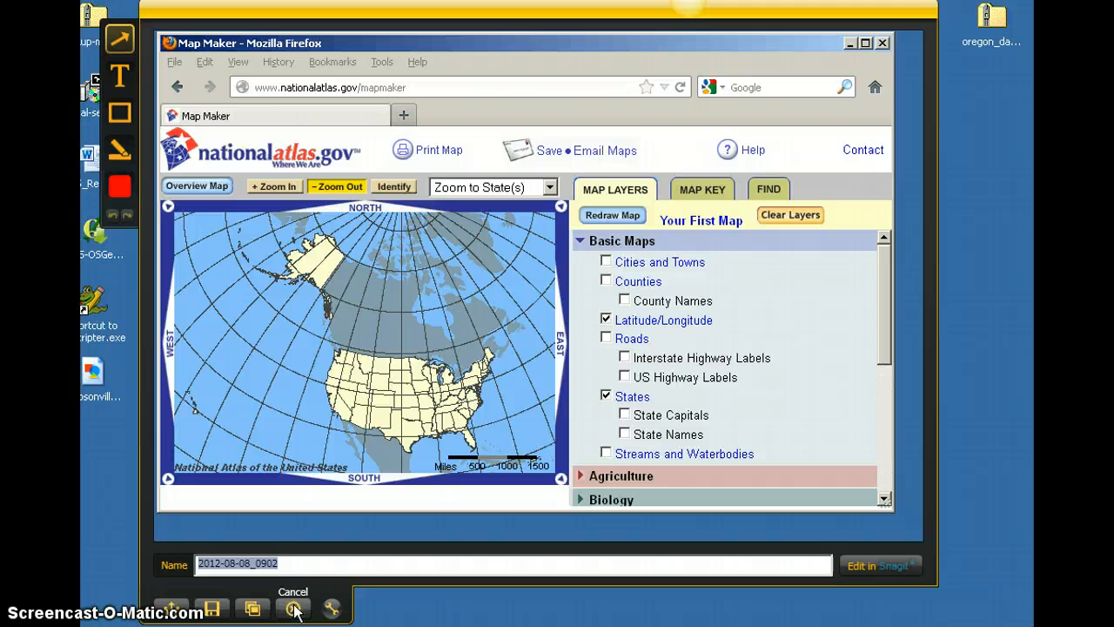
{"action": "left_click", "coordinate": [294, 609]}
Step: Start a Jing video recording of an 810 x 520 region around the Map Maker window and shift the window slightly down within it
{"action": "mouse_move", "coordinate": [685, 26]}
{"action": "left_click", "coordinate": [649, 37]}
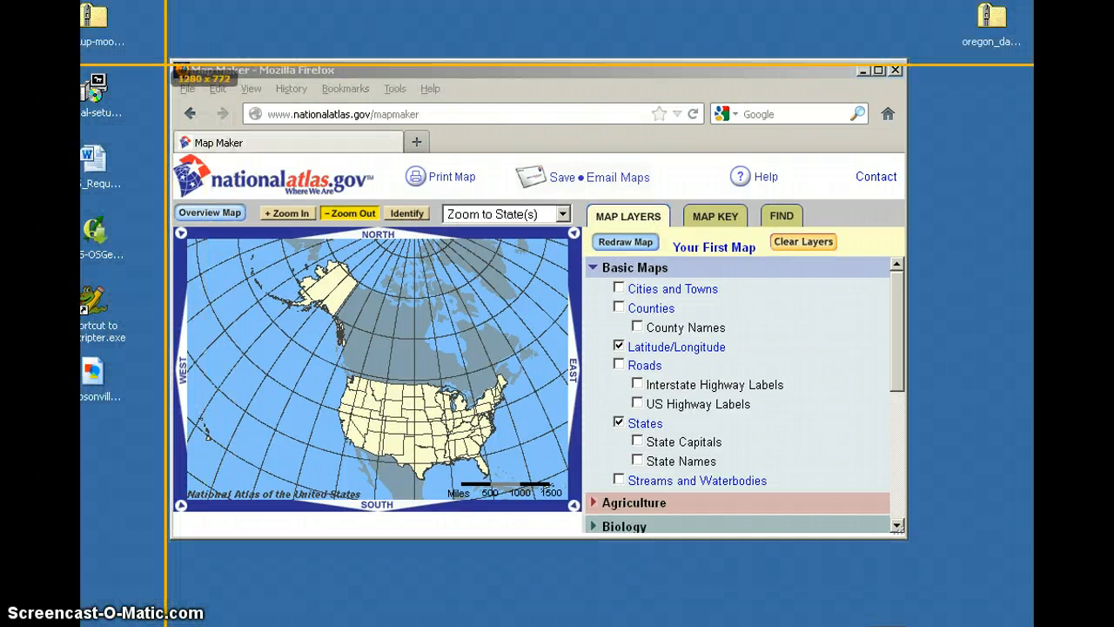
{"action": "left_click_drag", "start_coordinate": [166, 61], "coordinate": [914, 531]}
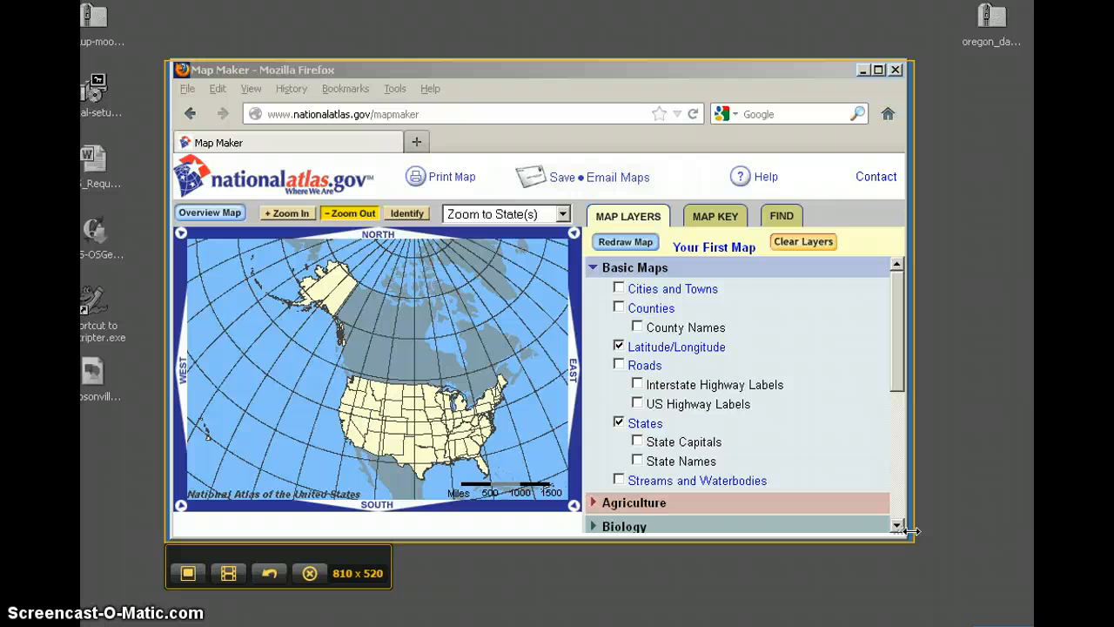
{"action": "left_click", "coordinate": [229, 574]}
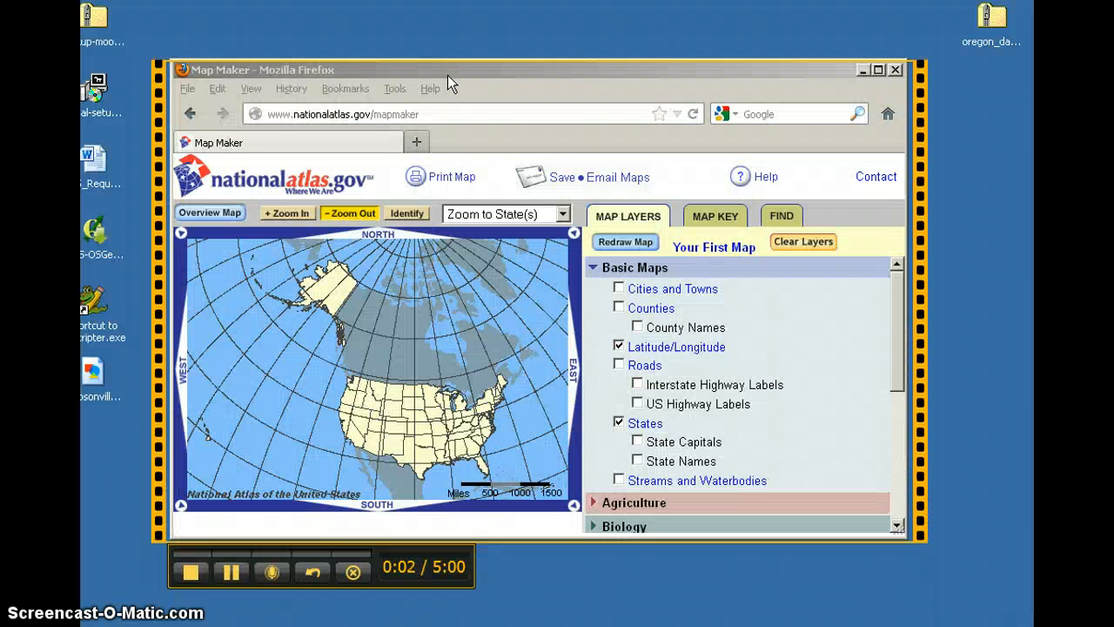
{"action": "left_click_drag", "start_coordinate": [448, 75], "coordinate": [447, 86]}
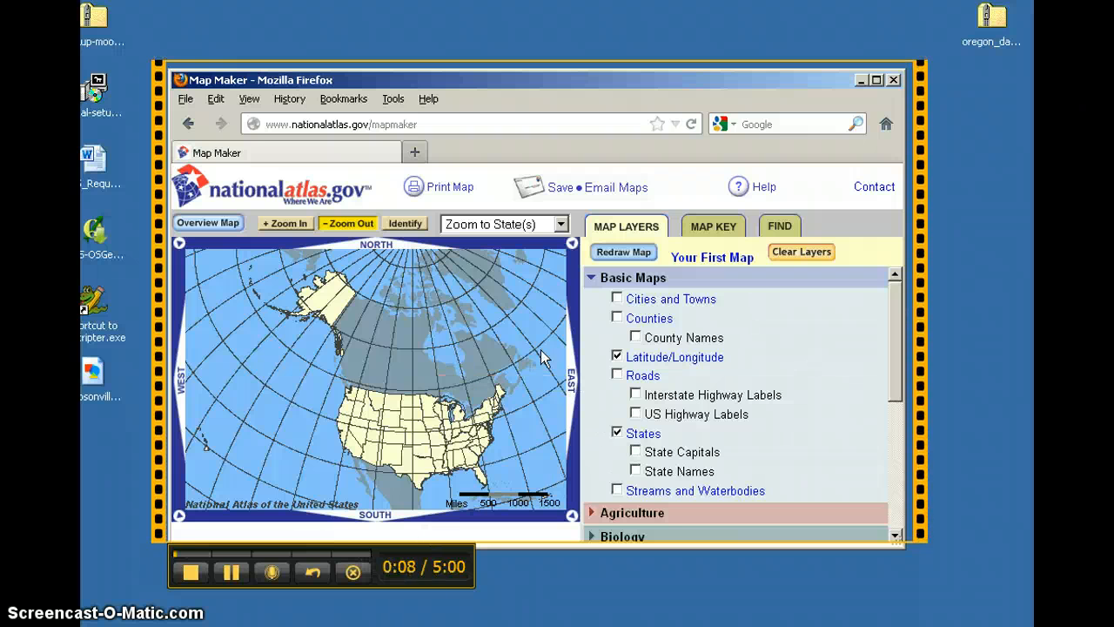
Step: Demonstrate in the recording how the overview map is shown and hidden, leaving it hidden
{"action": "left_click", "coordinate": [226, 231]}
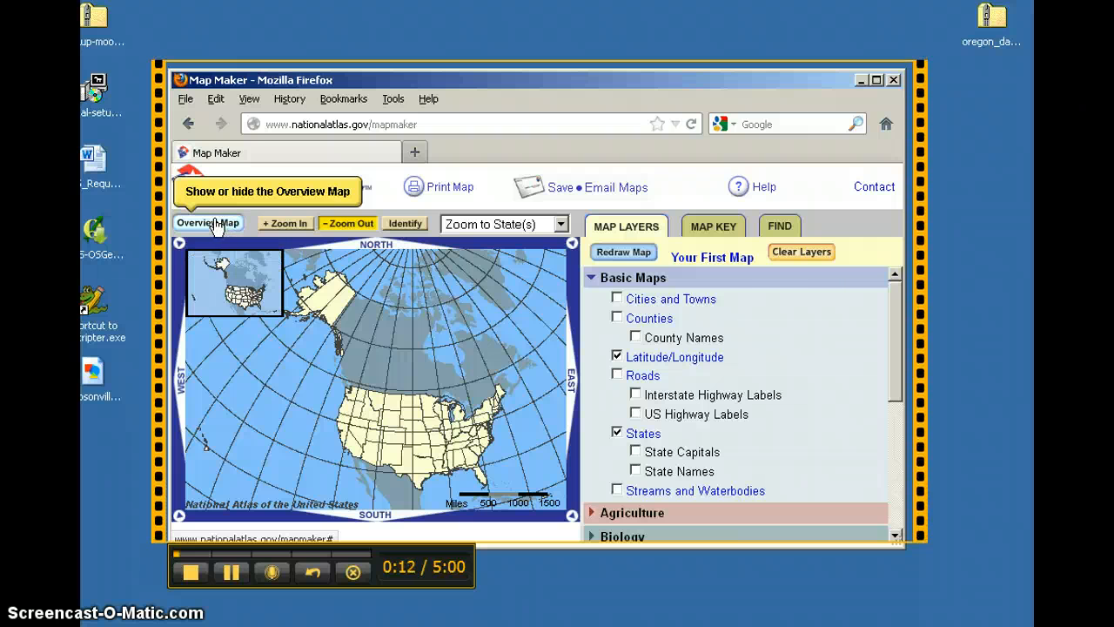
{"action": "left_click", "coordinate": [213, 223]}
{"action": "left_click", "coordinate": [214, 223]}
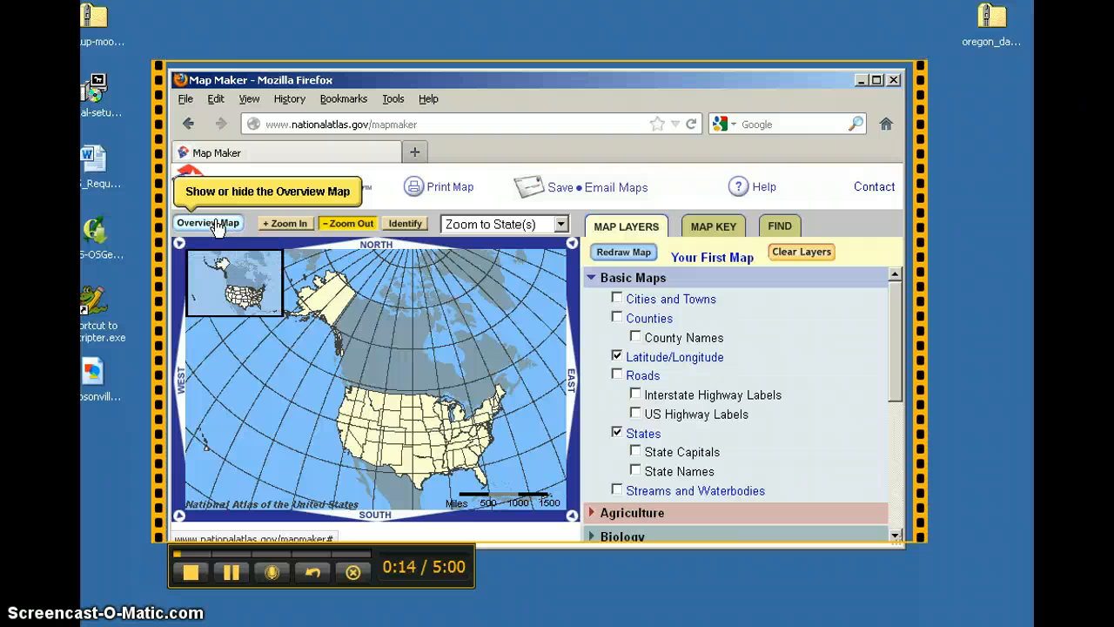
{"action": "left_click", "coordinate": [215, 224]}
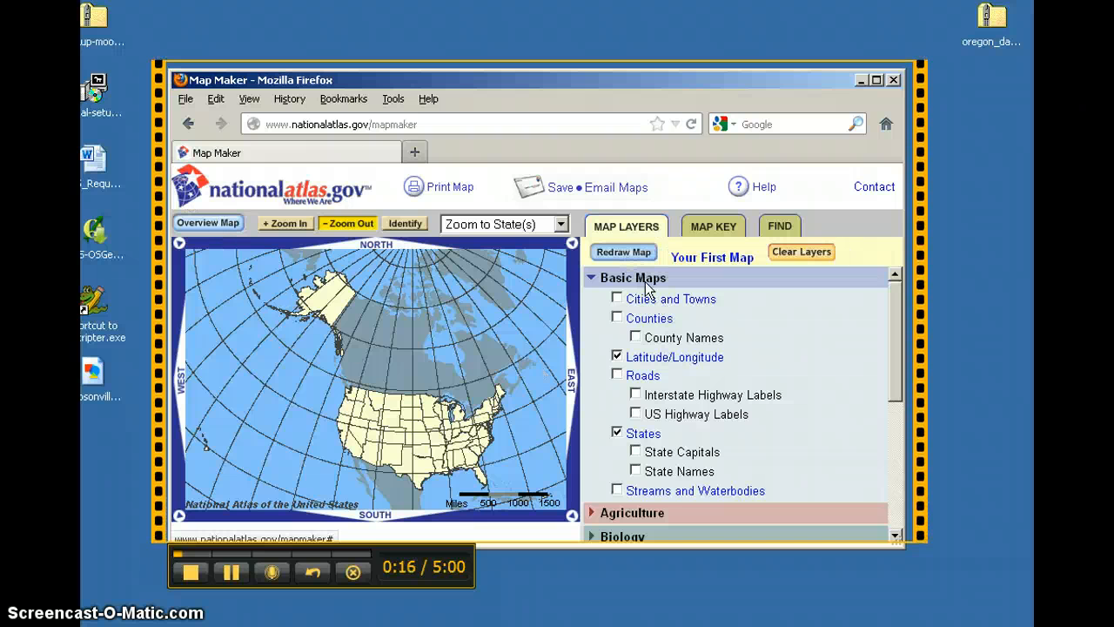
Step: Add the Cities and Towns and State Capitals layers and redraw the map
{"action": "left_click", "coordinate": [619, 299]}
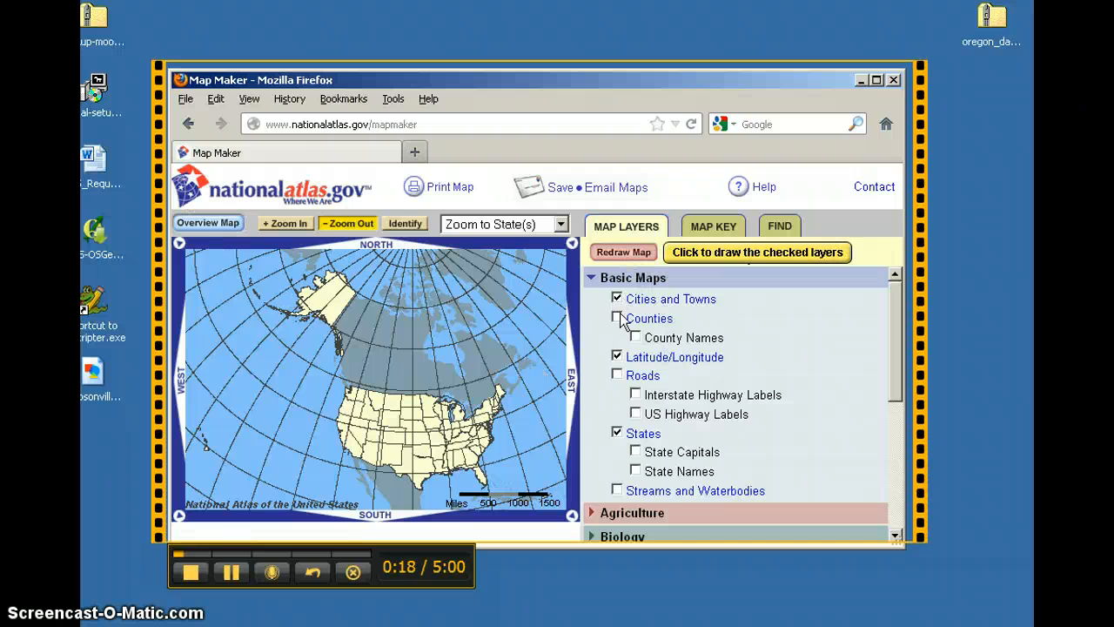
{"action": "left_click", "coordinate": [637, 452]}
{"action": "left_click", "coordinate": [618, 254]}
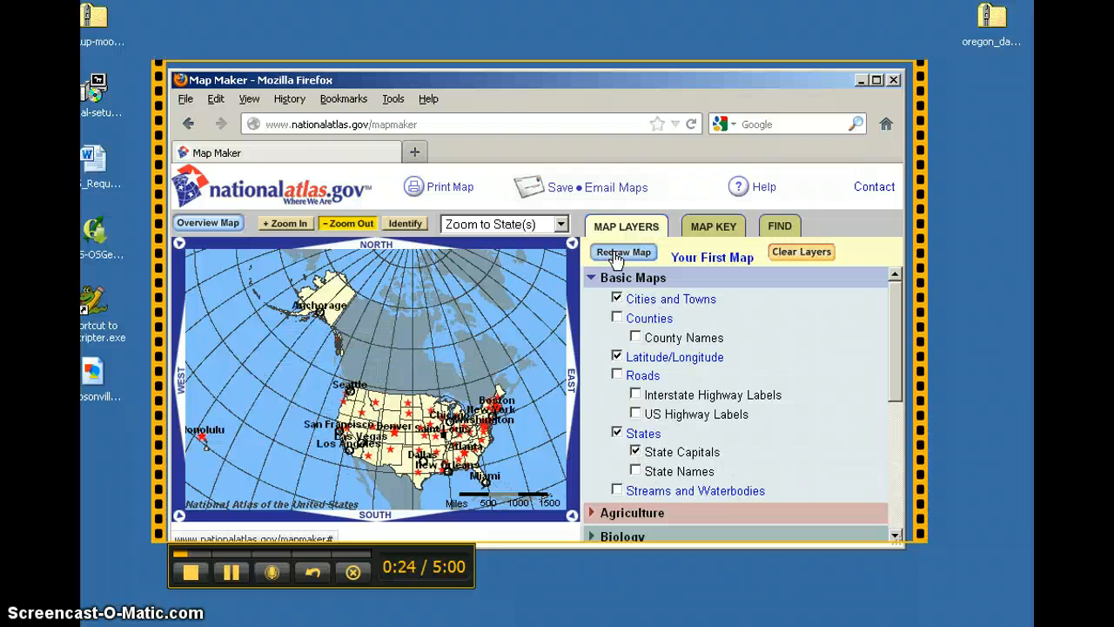
Step: Demonstrate zooming in on a spot in the western United States, then zoom the map to the state of Alabama
{"action": "left_click", "coordinate": [284, 223]}
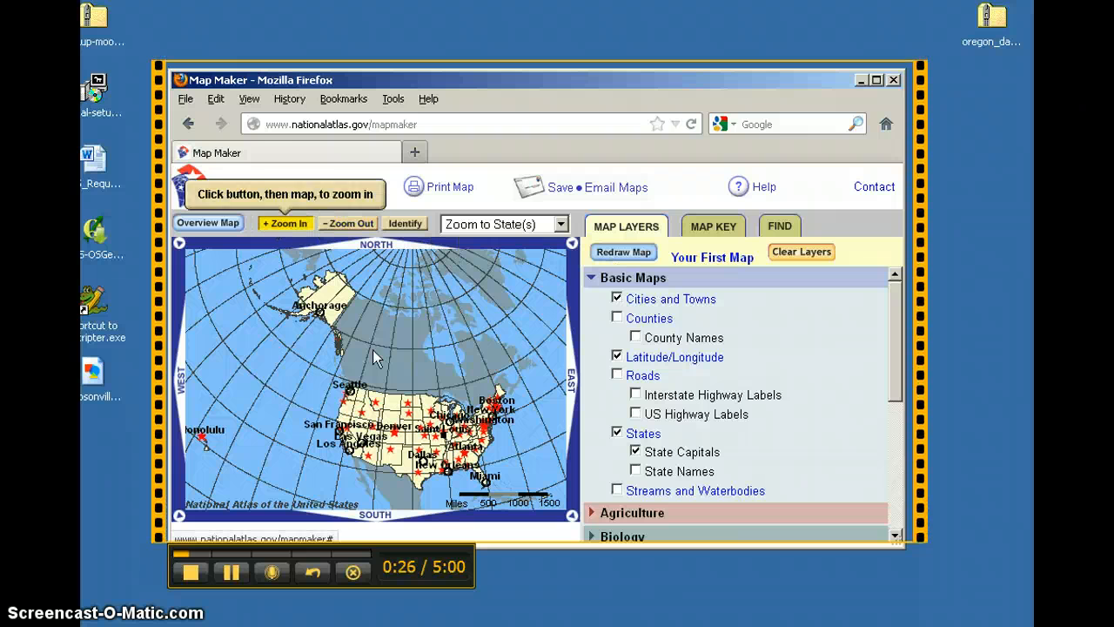
{"action": "left_click", "coordinate": [360, 416]}
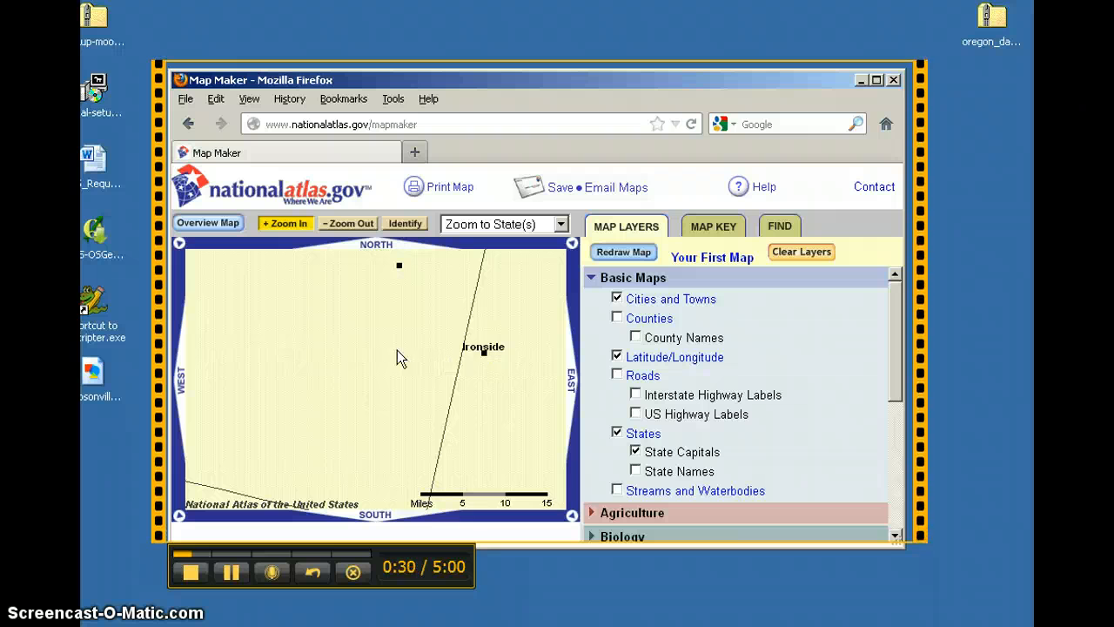
{"action": "left_click", "coordinate": [562, 225]}
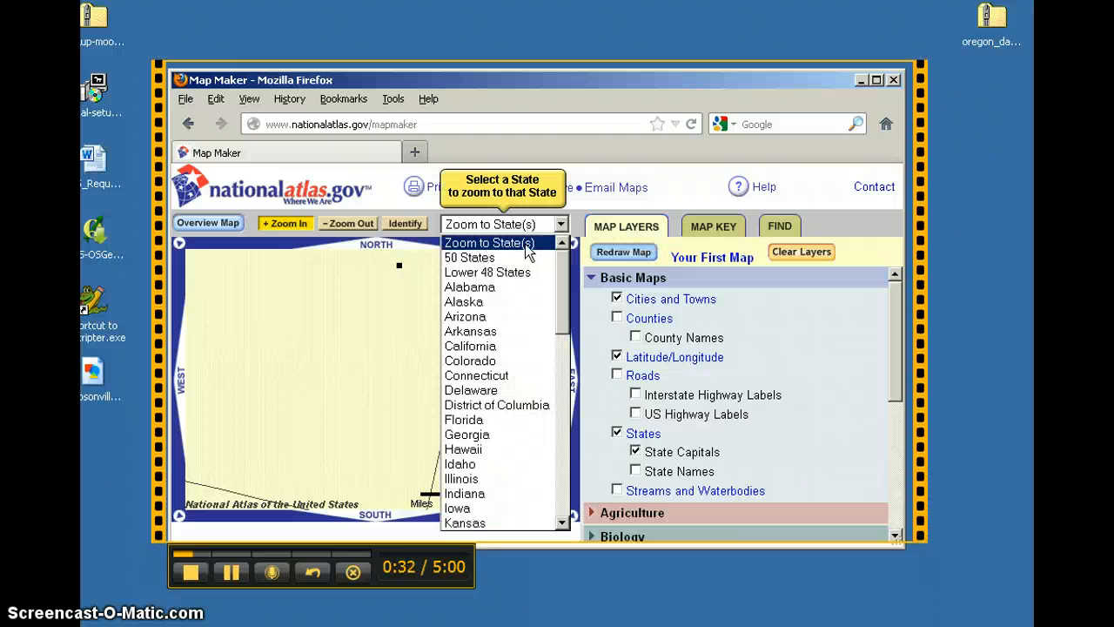
{"action": "left_click", "coordinate": [508, 287]}
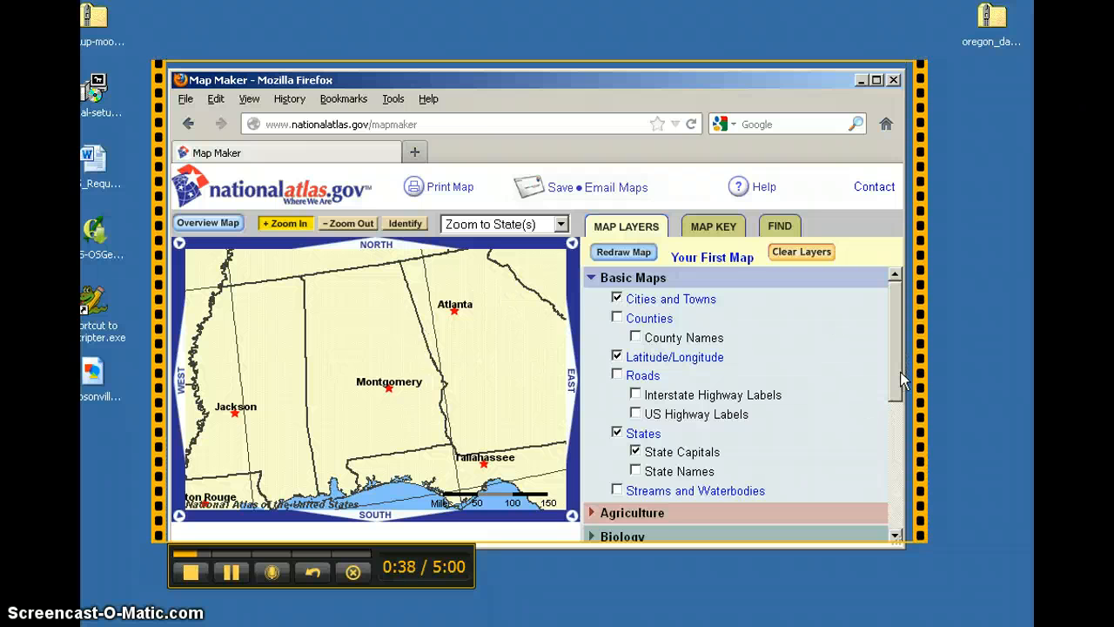
Step: Add the 2007 agriculture crop layer "All Wheat for Grain, Harvested Acres" and redraw the map
{"action": "scroll", "coordinate": [720, 430], "scroll_direction": "down", "scroll_amount": 3}
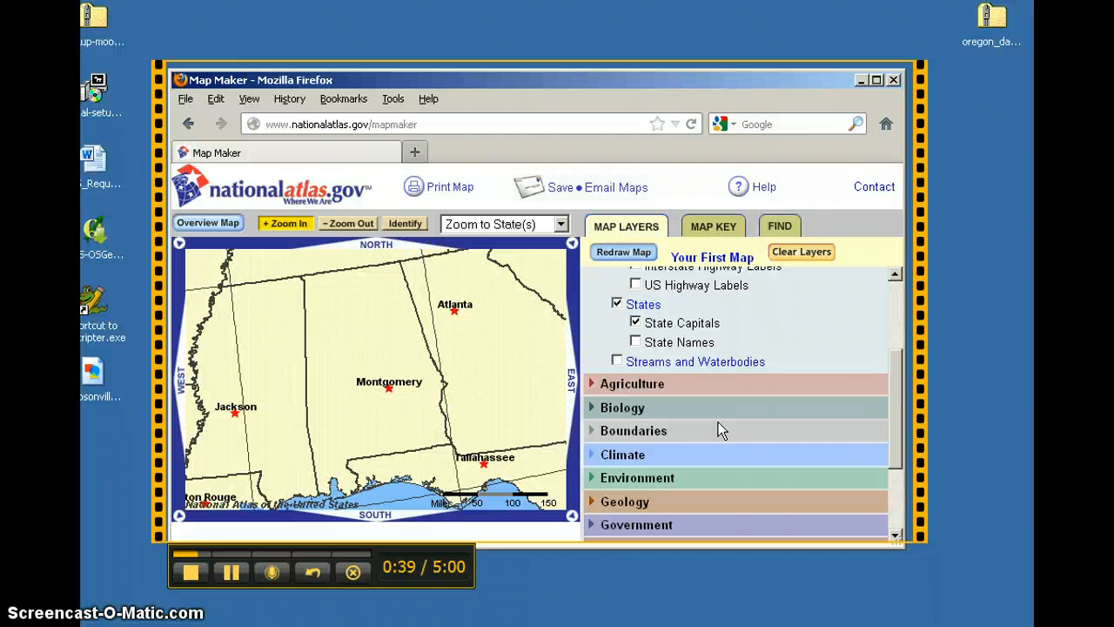
{"action": "left_click", "coordinate": [590, 386]}
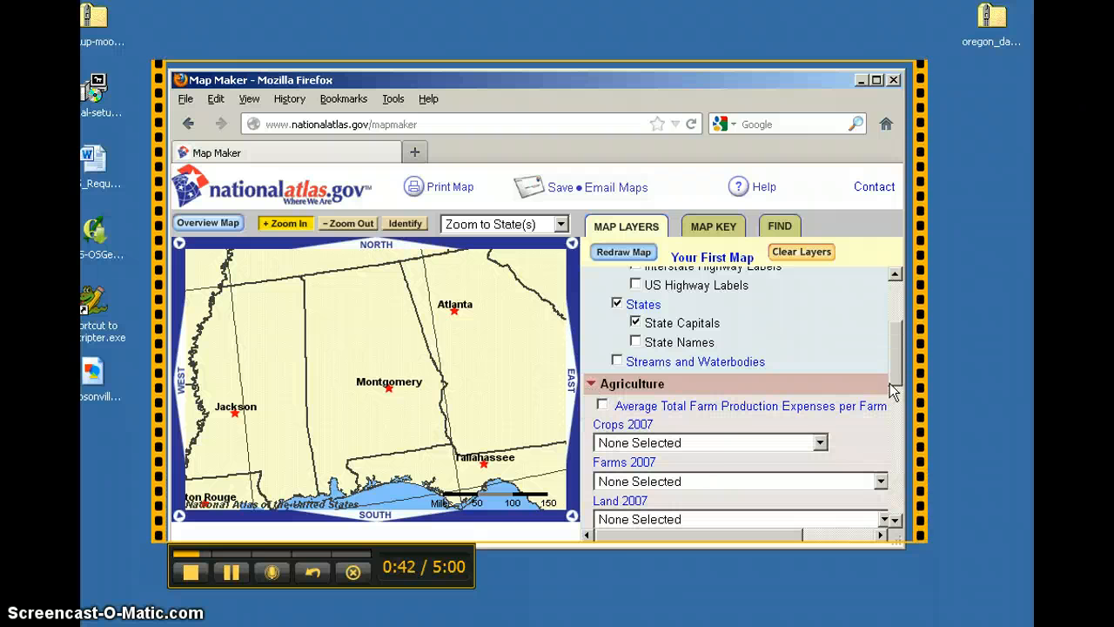
{"action": "scroll", "coordinate": [897, 381], "scroll_direction": "down", "scroll_amount": 2}
{"action": "scroll", "coordinate": [899, 380], "scroll_direction": "down", "scroll_amount": 1}
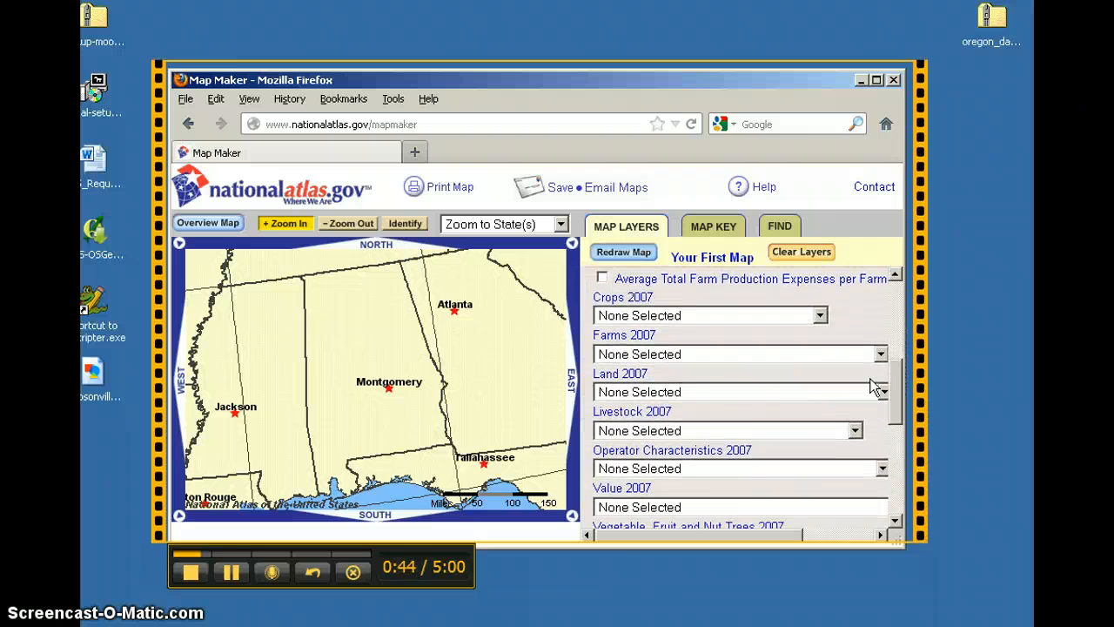
{"action": "left_click", "coordinate": [821, 317]}
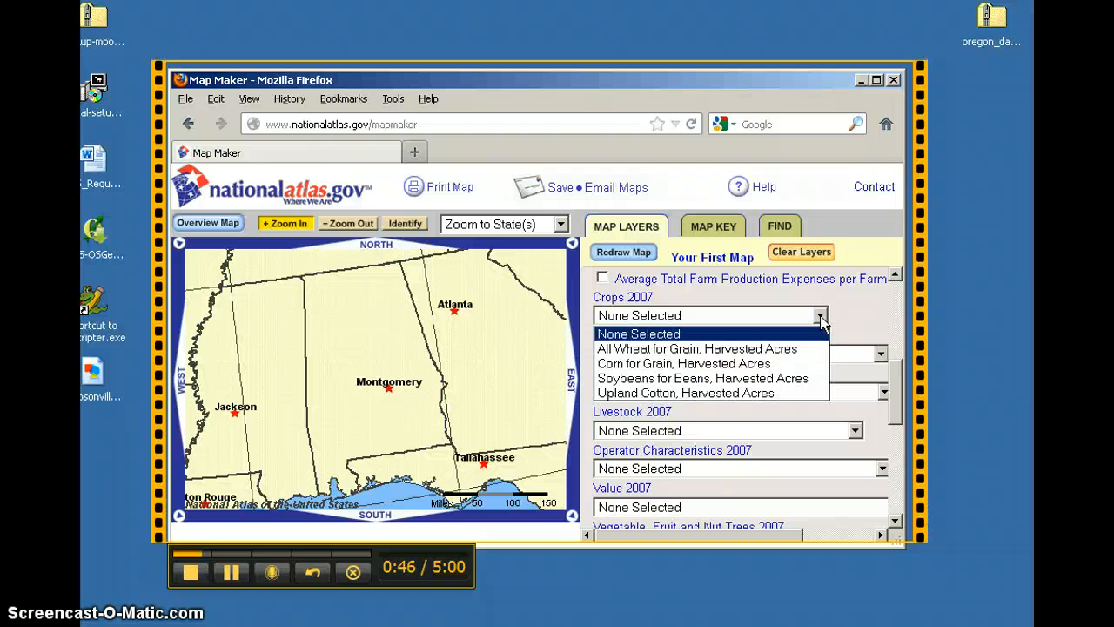
{"action": "left_click", "coordinate": [748, 350]}
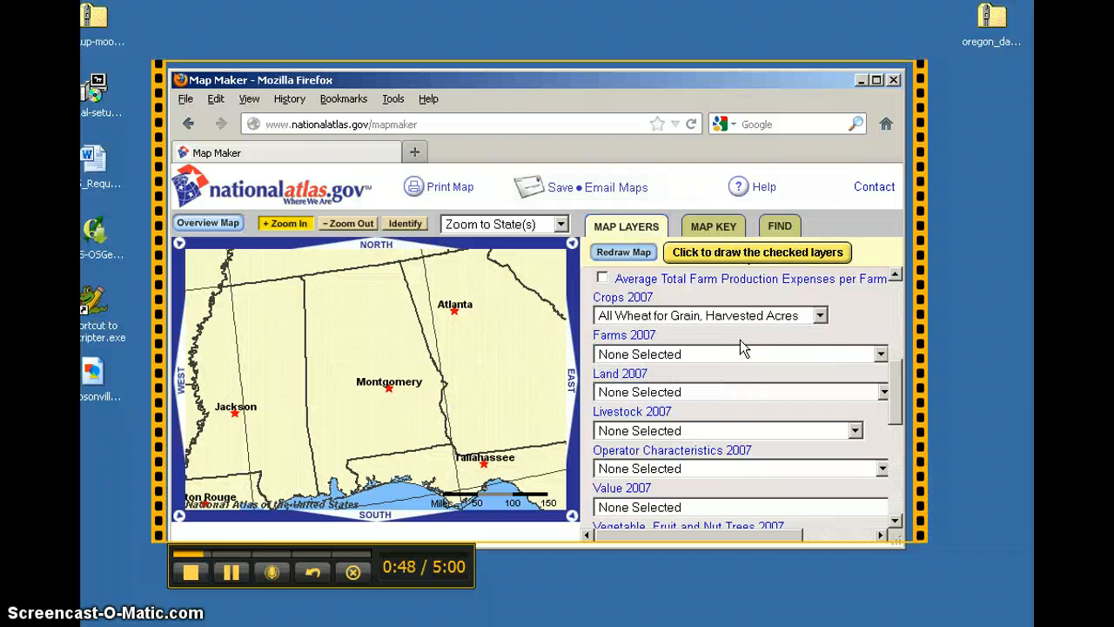
{"action": "left_click", "coordinate": [625, 256]}
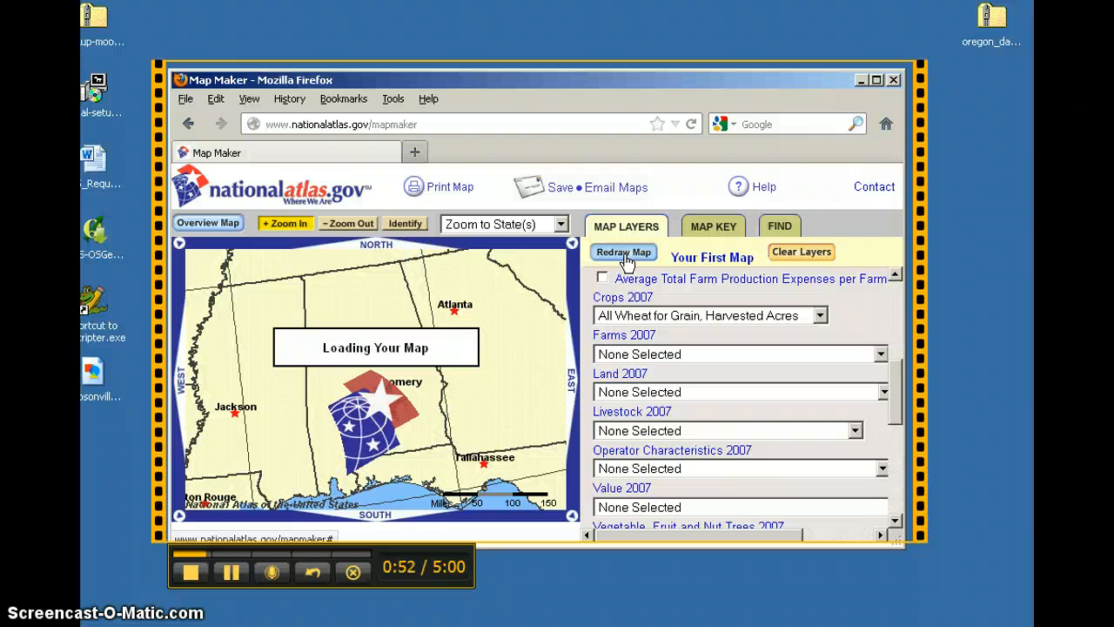
Step: Show the map key and examine the legend for the wheat harvested acres layer
{"action": "left_click", "coordinate": [714, 233]}
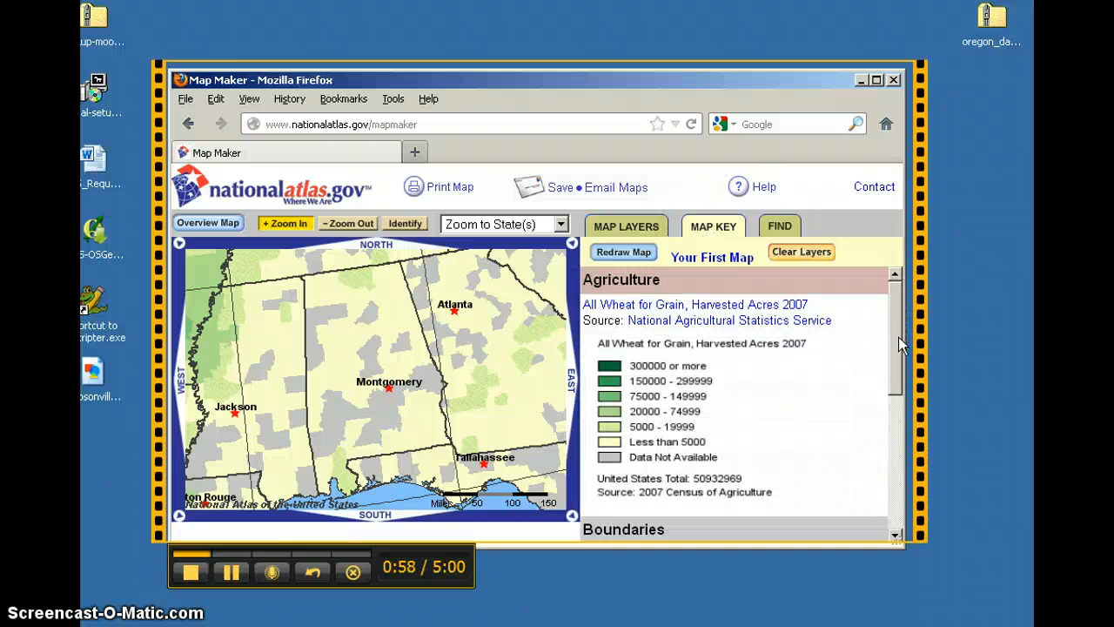
{"action": "scroll", "coordinate": [871, 344], "scroll_direction": "down", "scroll_amount": 1}
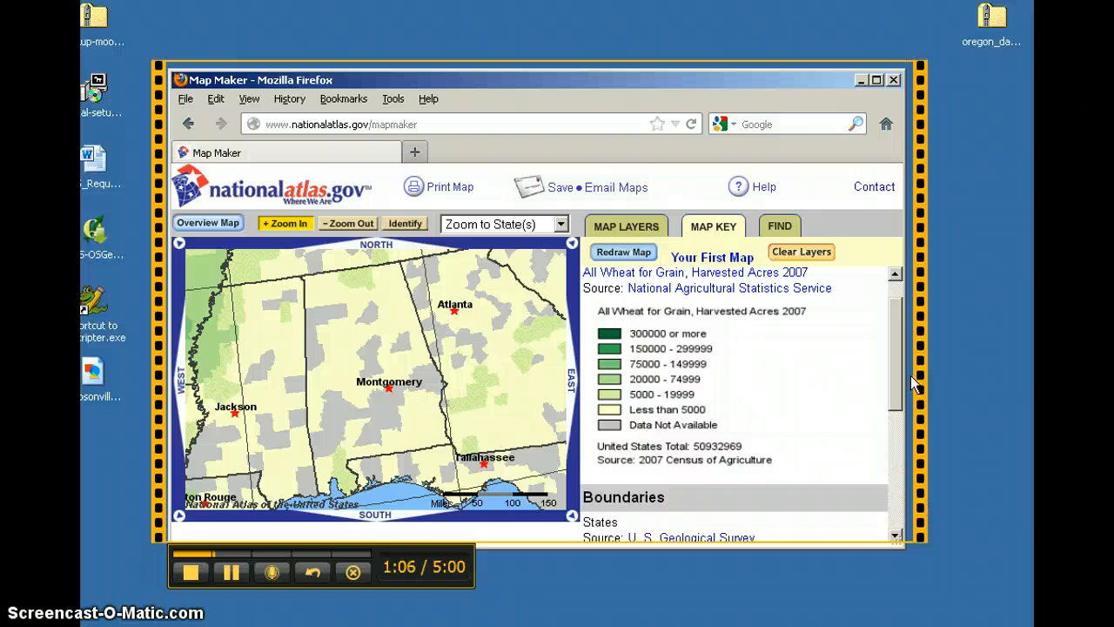
{"action": "mouse_move", "coordinate": [899, 376]}
{"action": "left_mouse_down"}
{"action": "mouse_move", "coordinate": [899, 397]}
{"action": "mouse_move", "coordinate": [893, 364]}
{"action": "left_mouse_up"}
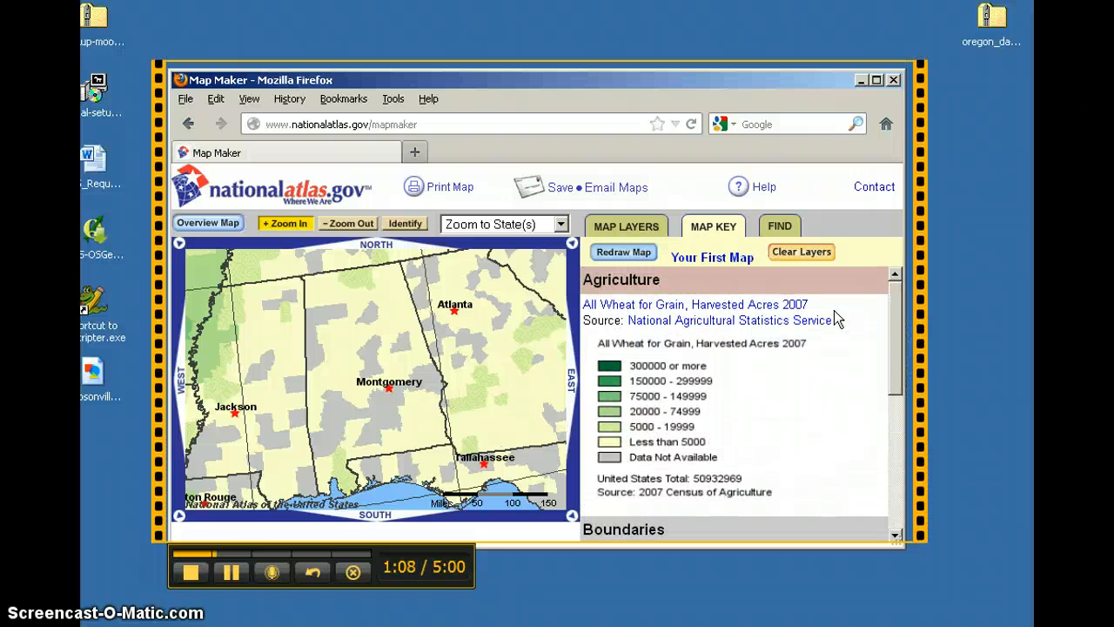
Step: Search for a place with the feature name "Montgomery"
{"action": "left_click", "coordinate": [790, 232]}
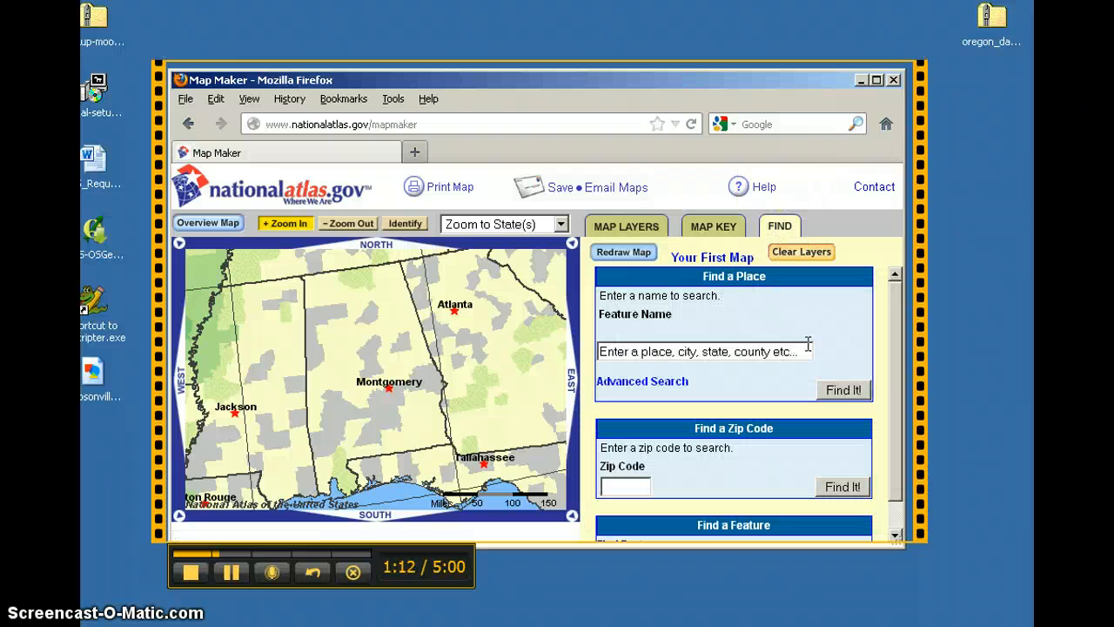
{"action": "left_click_drag", "start_coordinate": [600, 352], "coordinate": [721, 352]}
{"action": "left_click", "coordinate": [740, 353]}
{"action": "left_click", "coordinate": [807, 352]}
{"action": "left_click_drag", "start_coordinate": [807, 351], "coordinate": [568, 349]}
{"action": "type", "text": "Mo"}
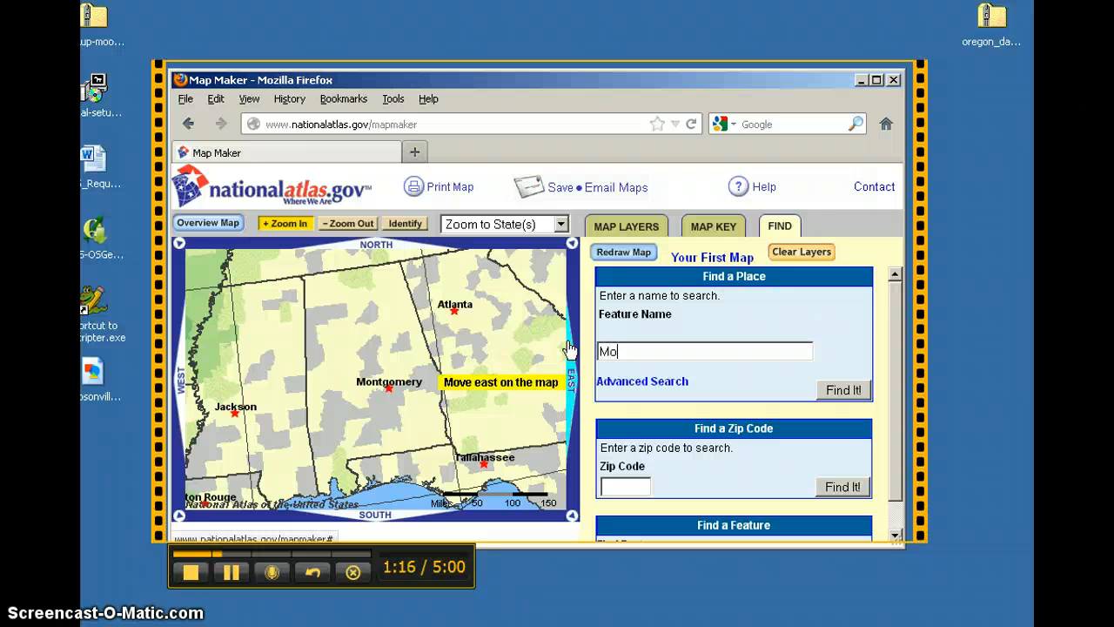
{"action": "type", "text": "ntgomery"}
{"action": "left_click", "coordinate": [842, 389]}
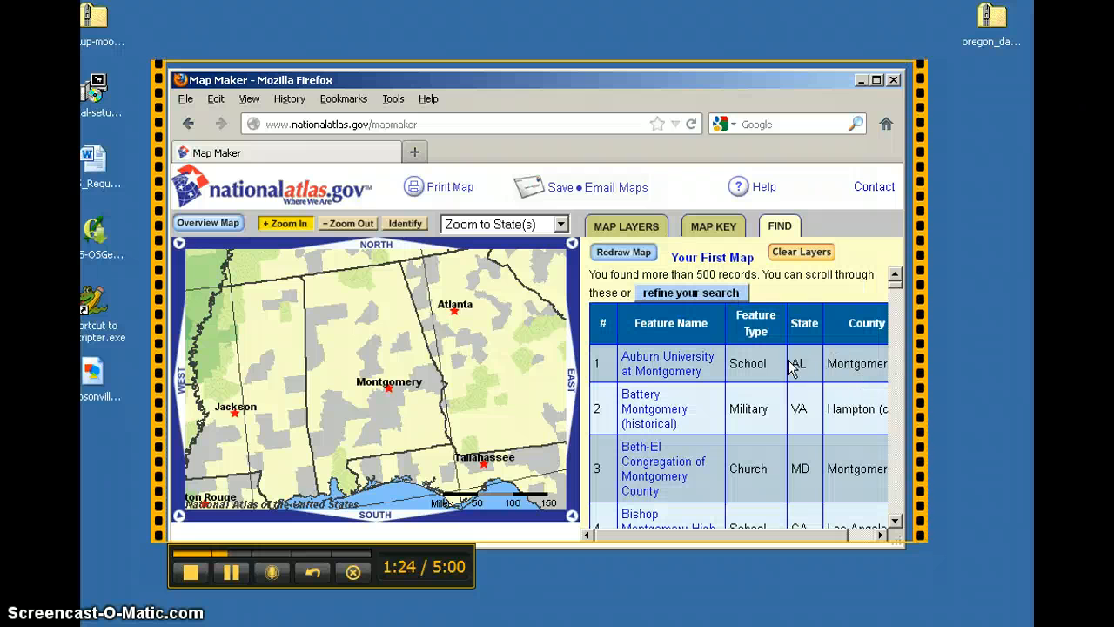
Step: Browse the search results for the Church of Montgomery in AL, open its location information and show its topographic map
{"action": "scroll", "coordinate": [800, 432], "scroll_direction": "down", "scroll_amount": 1}
{"action": "scroll", "coordinate": [800, 433], "scroll_direction": "down", "scroll_amount": 5}
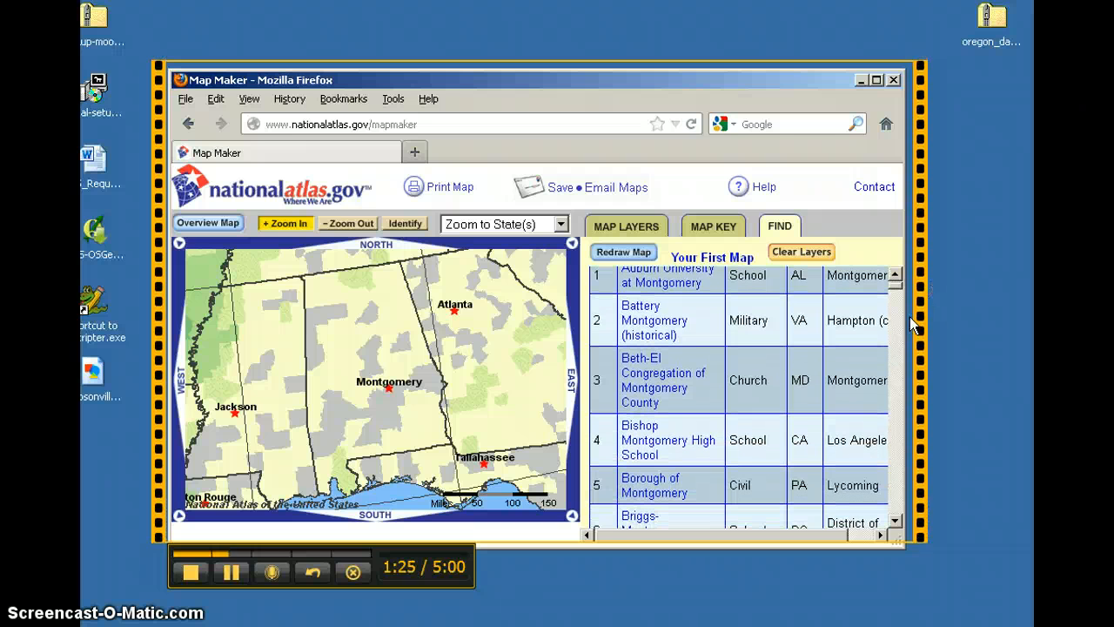
{"action": "scroll", "coordinate": [736, 434], "scroll_direction": "down", "scroll_amount": 5}
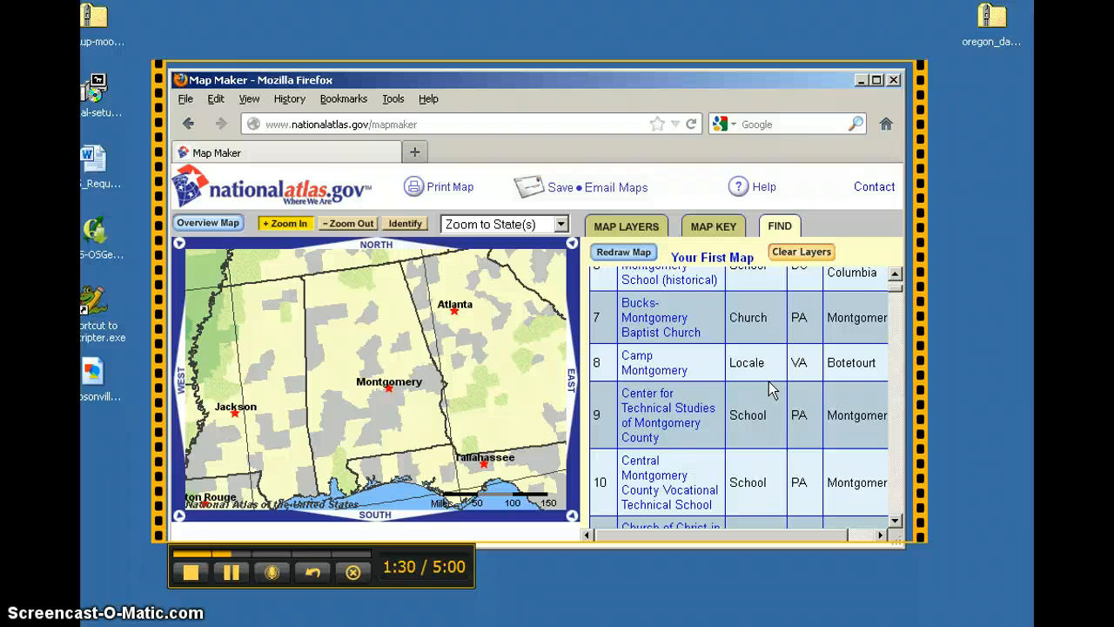
{"action": "scroll", "coordinate": [794, 409], "scroll_direction": "down", "scroll_amount": 3}
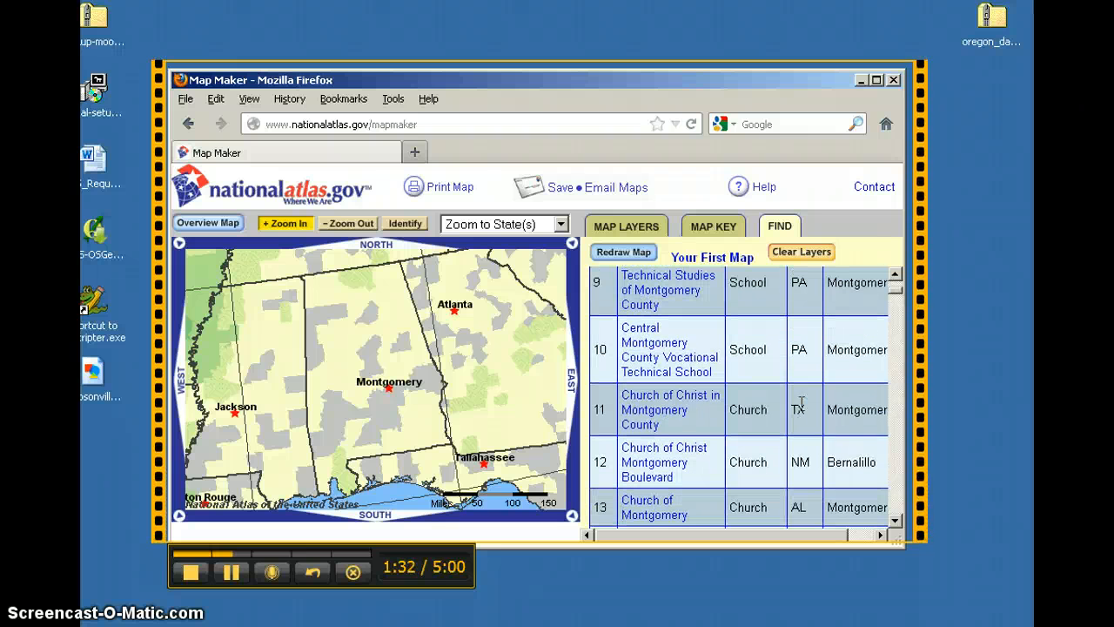
{"action": "left_click", "coordinate": [654, 515]}
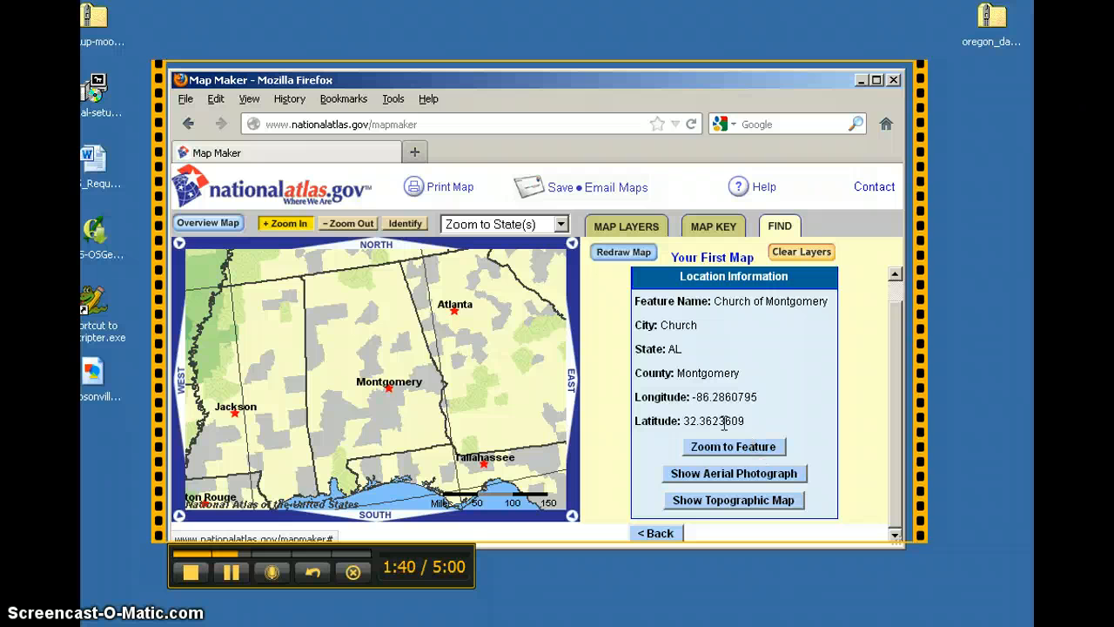
{"action": "left_click", "coordinate": [729, 500]}
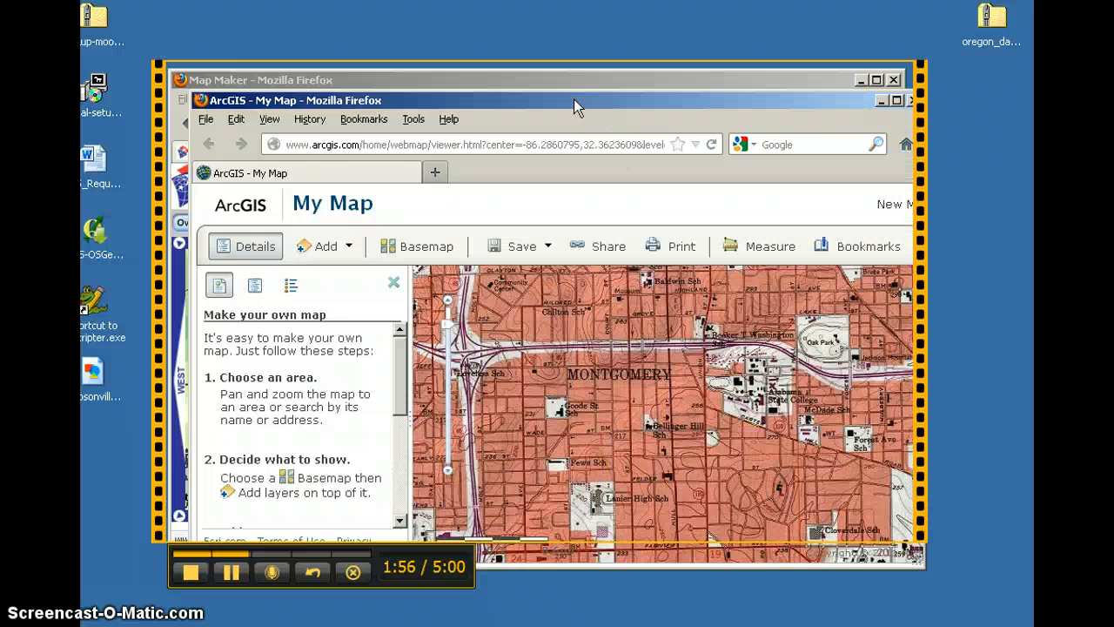
Step: Move the ArcGIS map window so that it fits inside the recording region
{"action": "left_click_drag", "start_coordinate": [574, 99], "coordinate": [554, 77]}
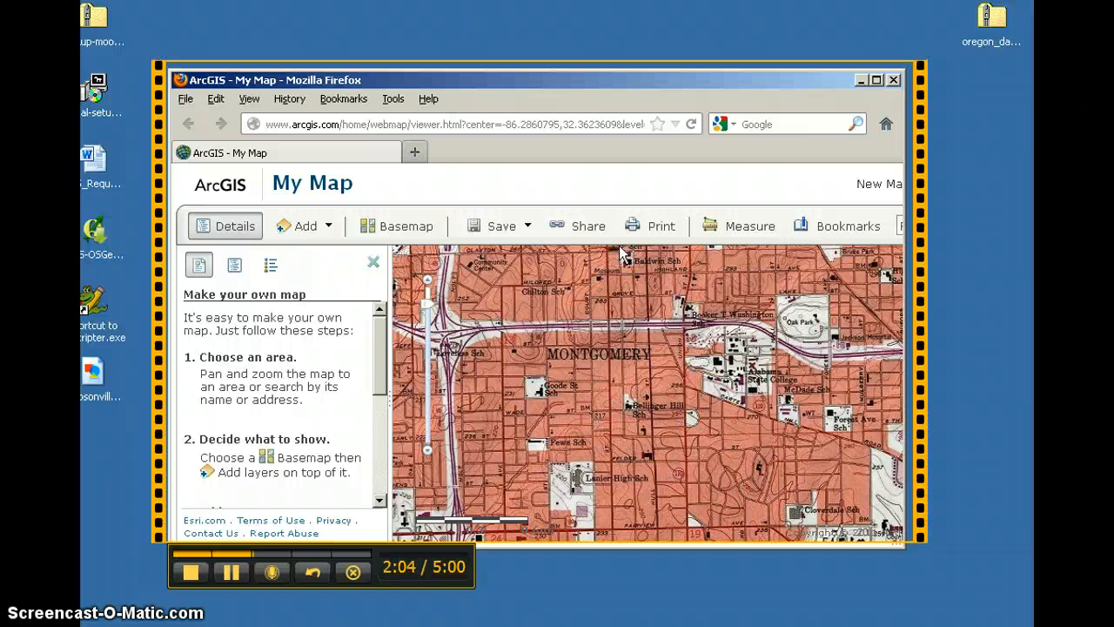
{"action": "mouse_move", "coordinate": [627, 86]}
{"action": "left_mouse_down"}
{"action": "mouse_move", "coordinate": [656, 101]}
{"action": "mouse_move", "coordinate": [644, 85]}
{"action": "left_mouse_up"}
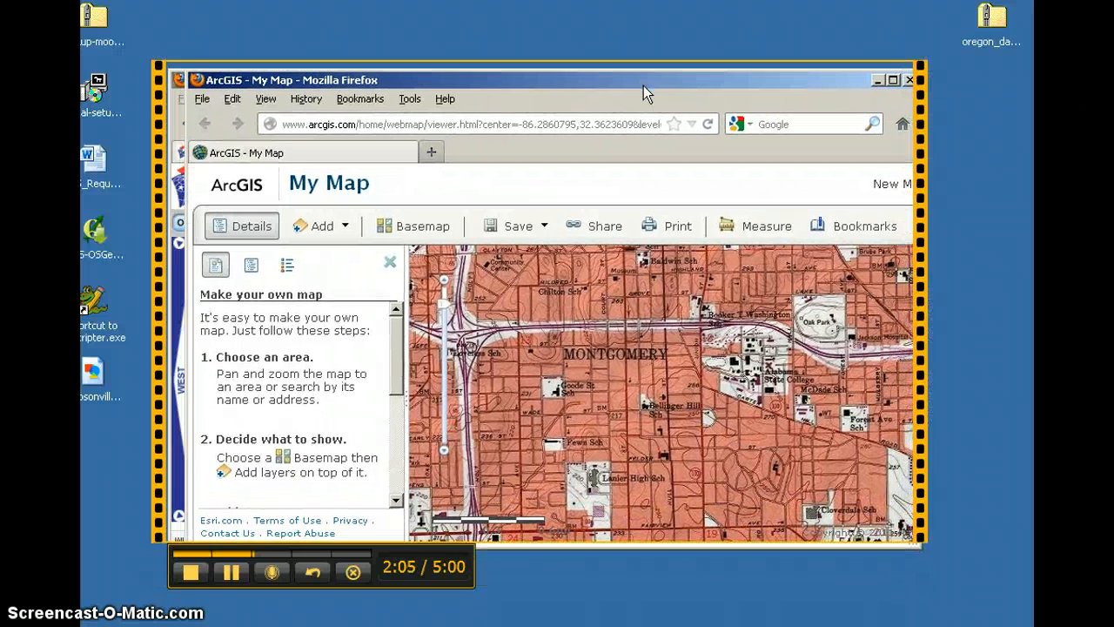
{"action": "left_click_drag", "start_coordinate": [827, 74], "coordinate": [807, 70]}
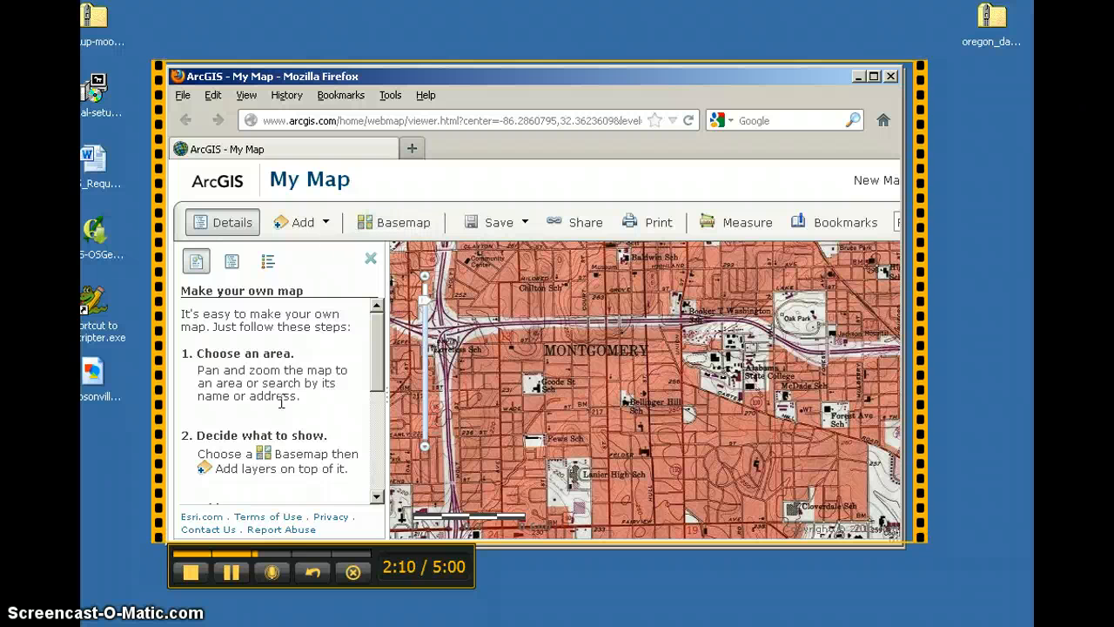
Step: Stop the recording, save it to the Desktop as the SWF file National_Atlas_Tutorial and dismiss the notification
{"action": "left_click", "coordinate": [191, 573]}
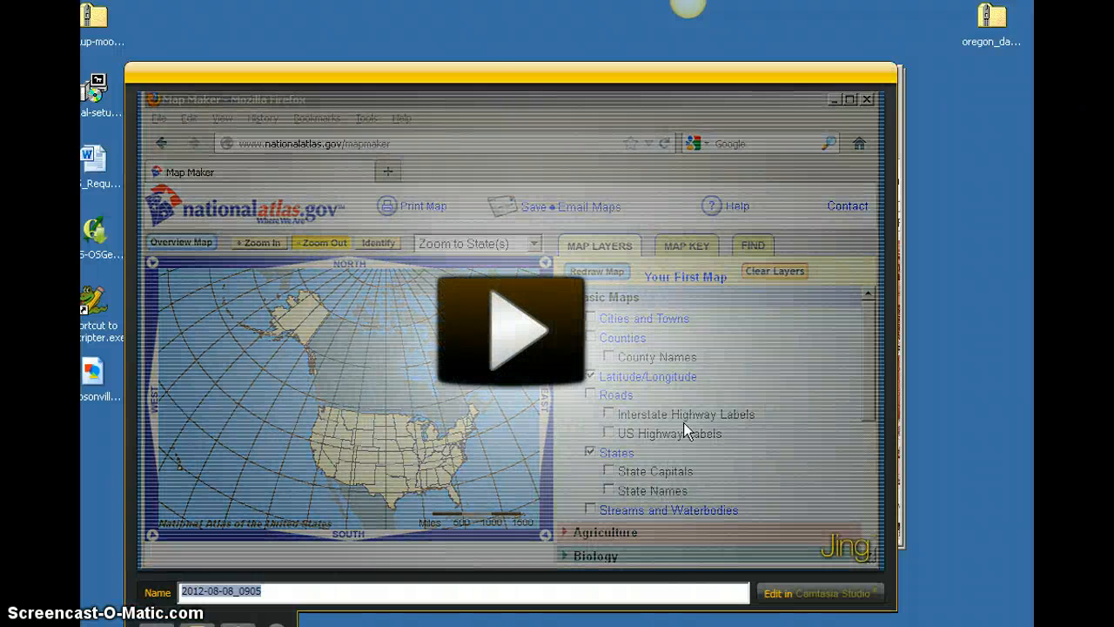
{"action": "left_click_drag", "start_coordinate": [486, 70], "coordinate": [488, 19]}
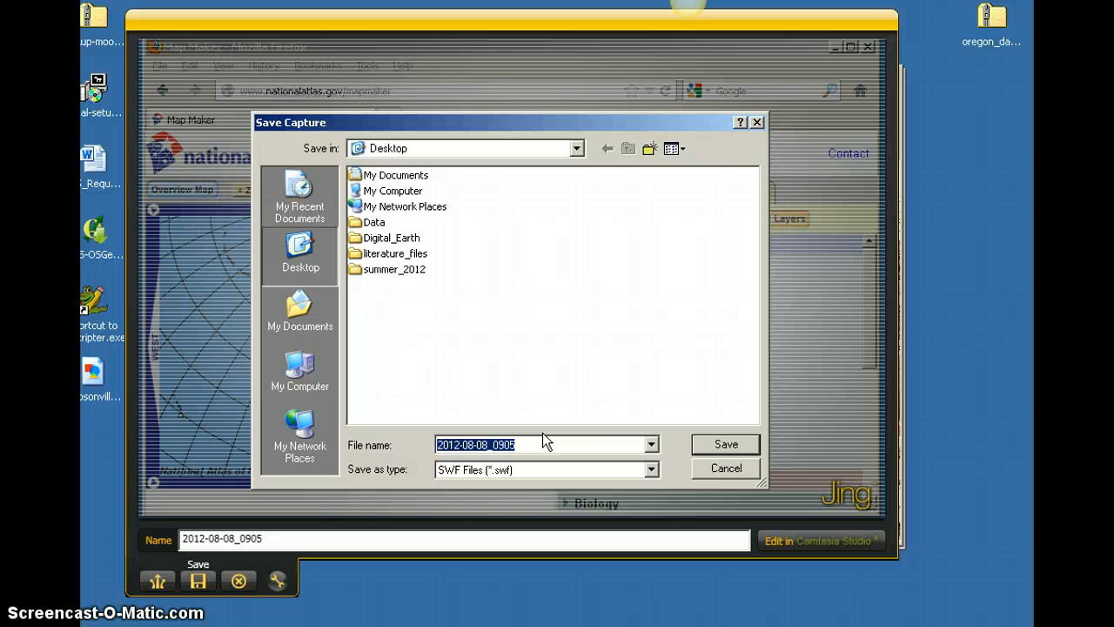
{"action": "type", "text": "National_Atlas_Tutorial"}
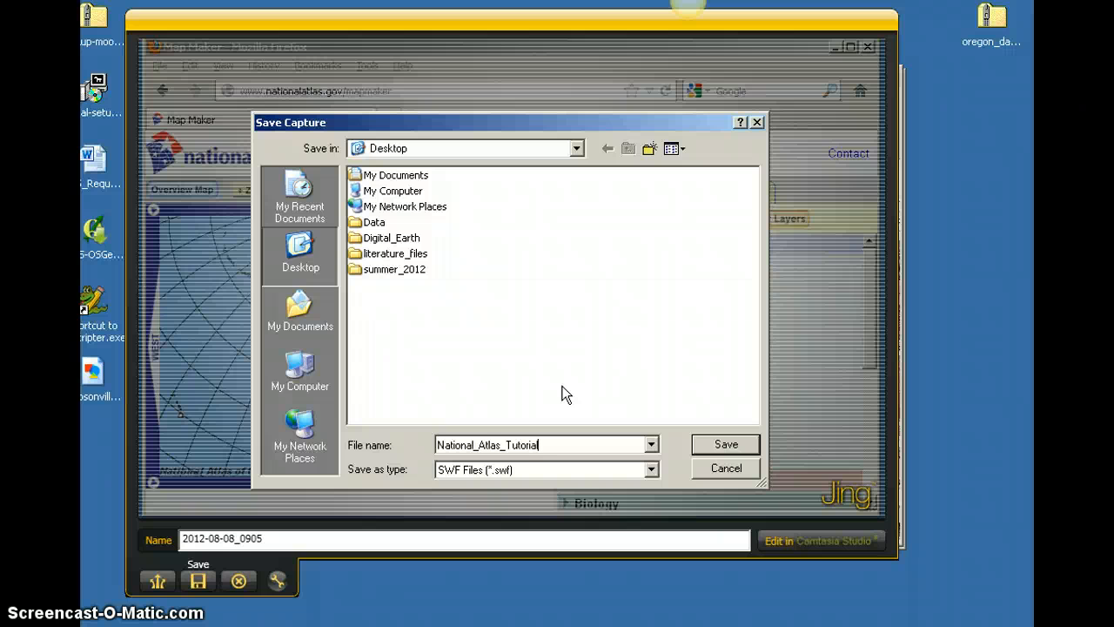
{"action": "left_click", "coordinate": [727, 444]}
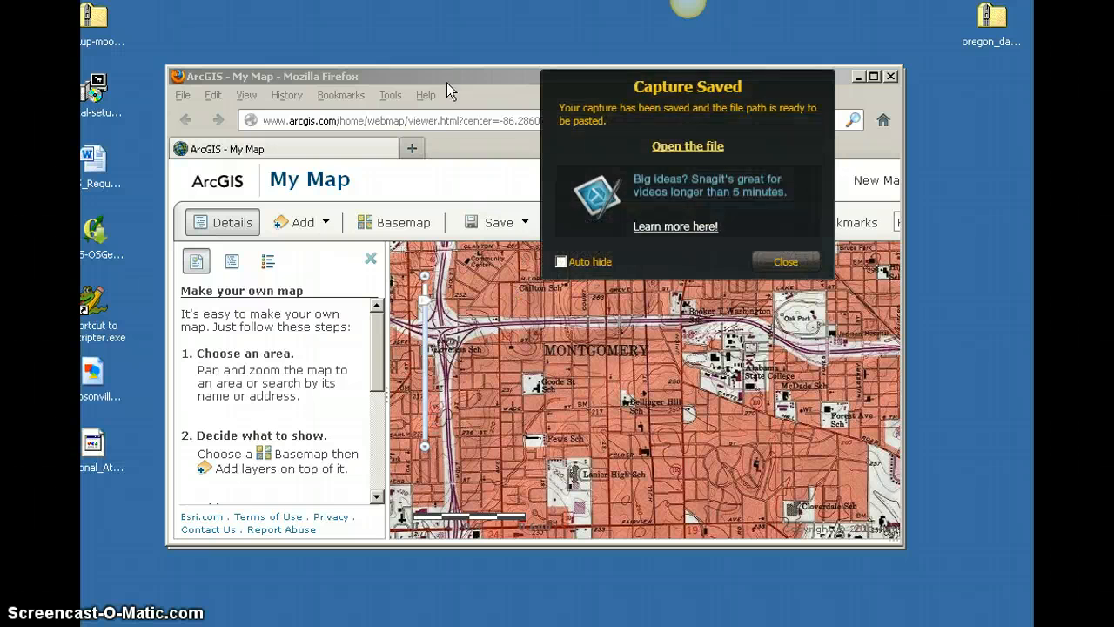
{"action": "left_click", "coordinate": [429, 81]}
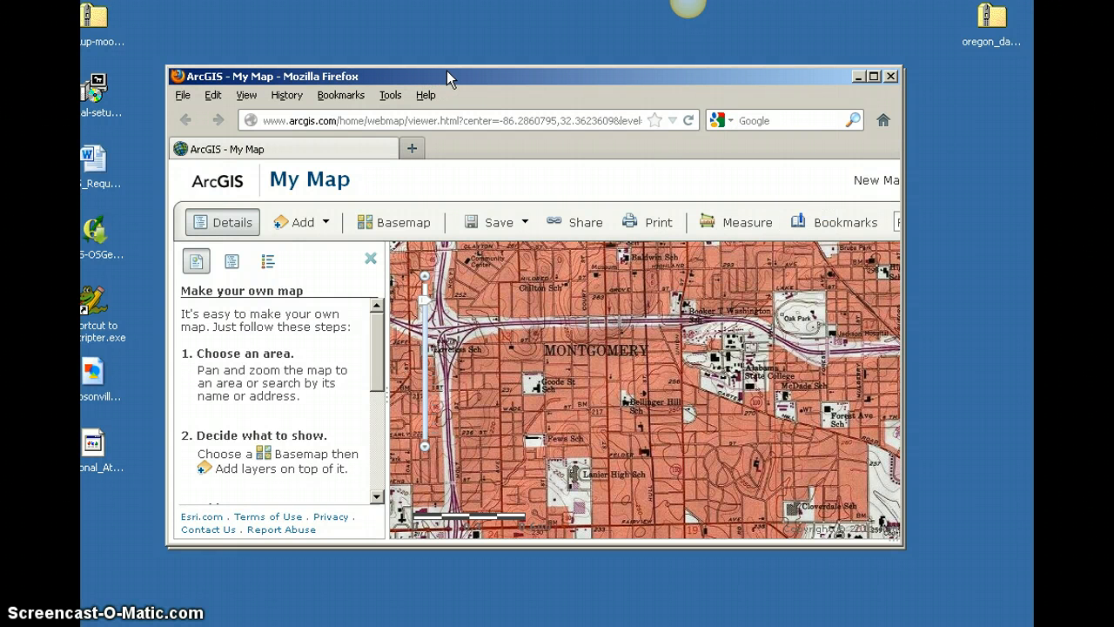
Step: Reopen the National_Atlas_Tutorial video from the Jing capture history and share it by uploading
{"action": "mouse_move", "coordinate": [688, 19]}
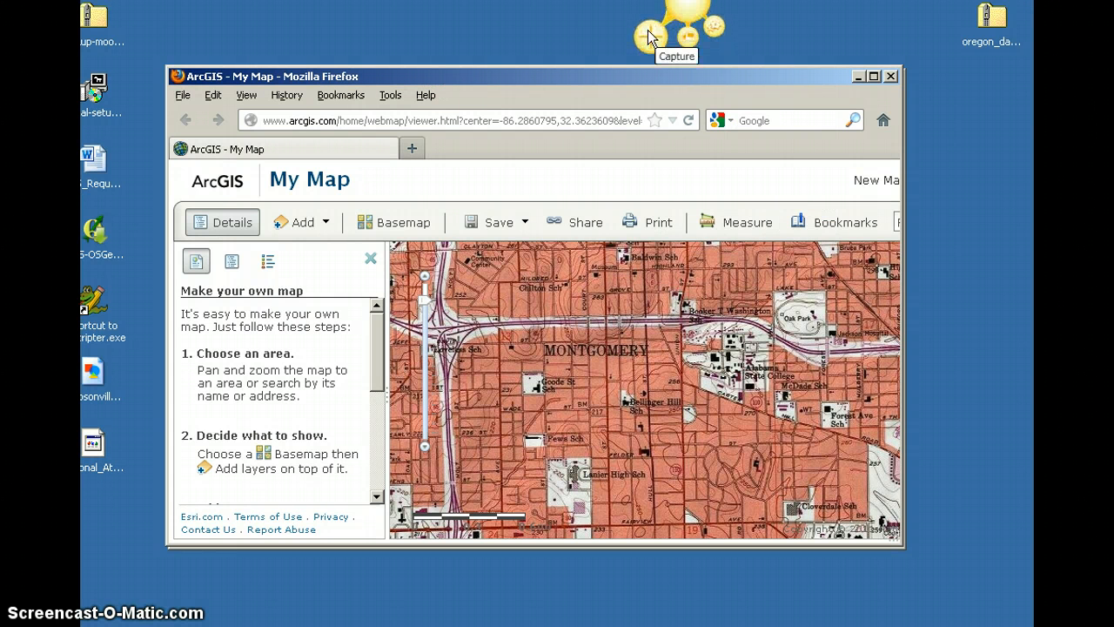
{"action": "left_click", "coordinate": [688, 55]}
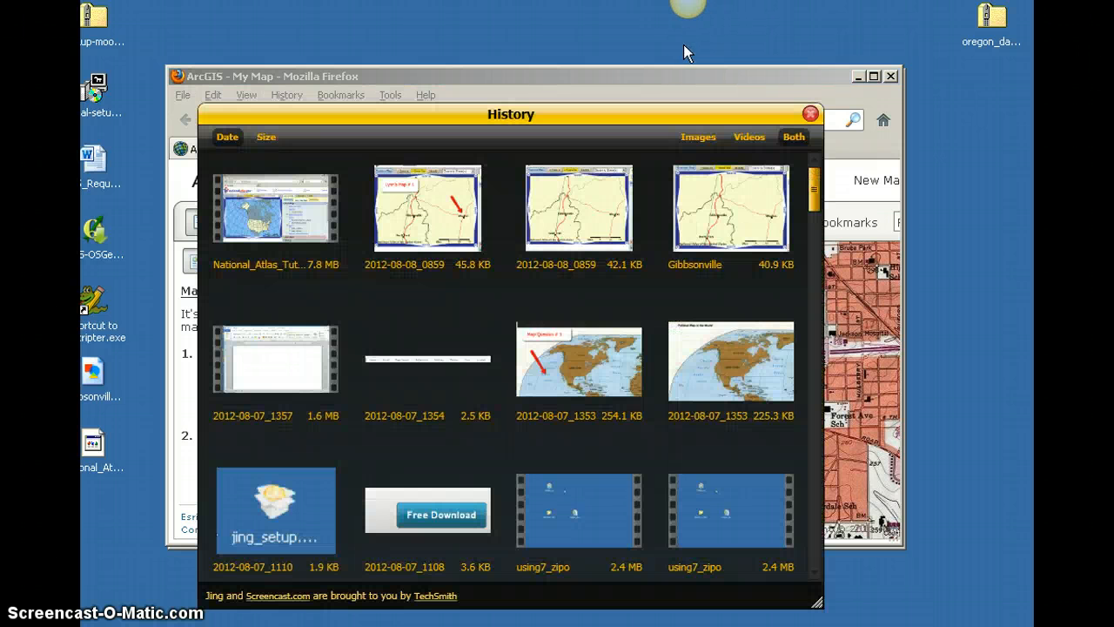
{"action": "mouse_move", "coordinate": [279, 194]}
{"action": "left_click", "coordinate": [265, 247]}
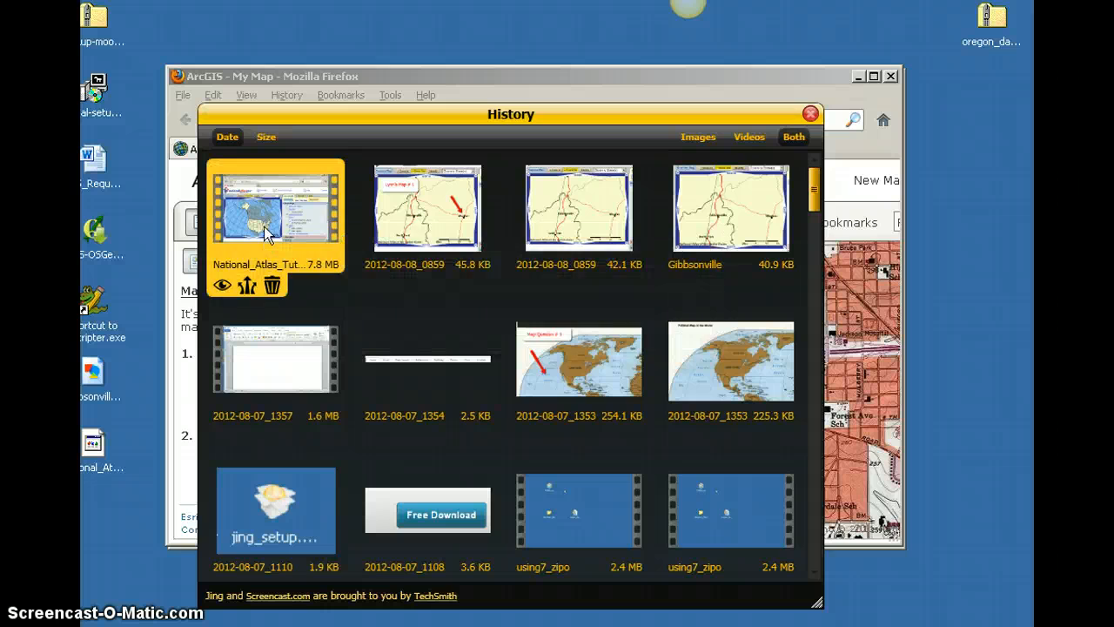
{"action": "double_click", "coordinate": [275, 224]}
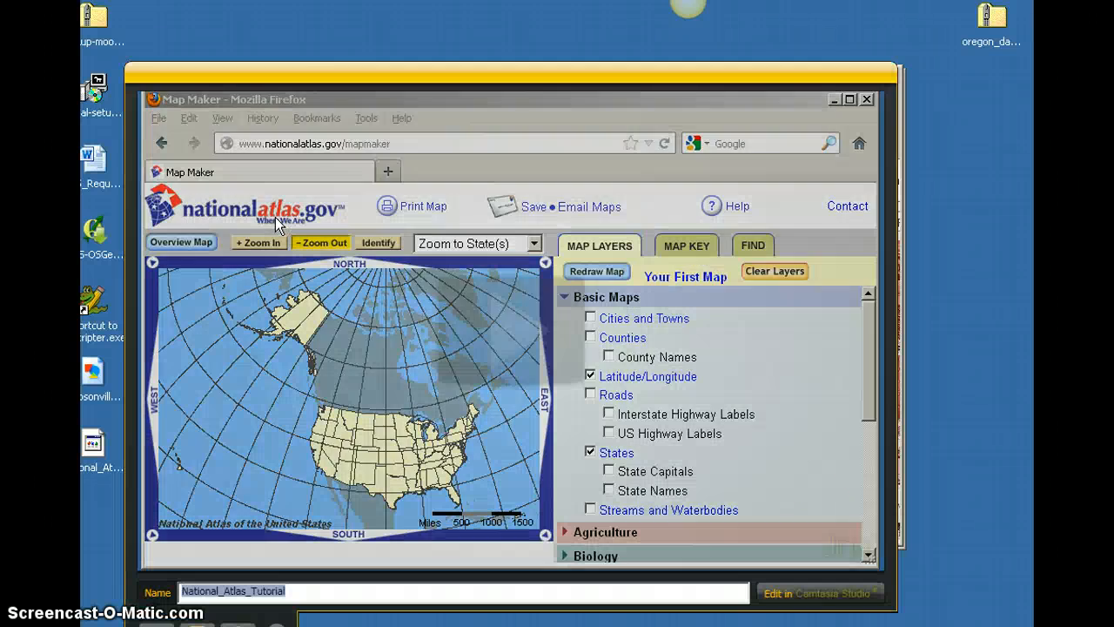
{"action": "left_click_drag", "start_coordinate": [464, 72], "coordinate": [477, 19]}
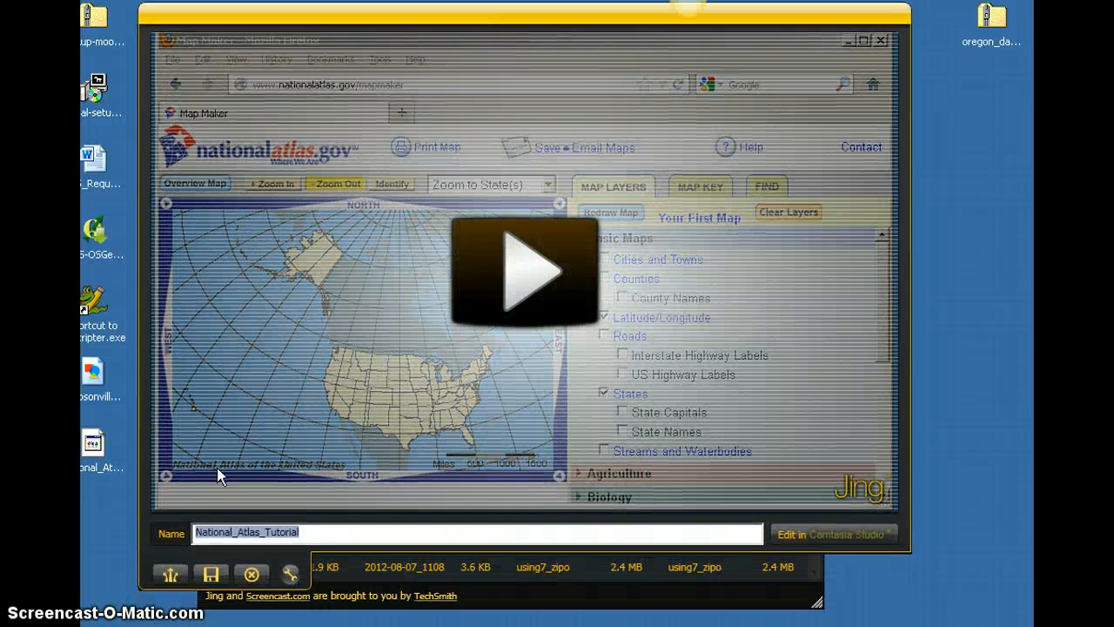
{"action": "left_click", "coordinate": [171, 577]}
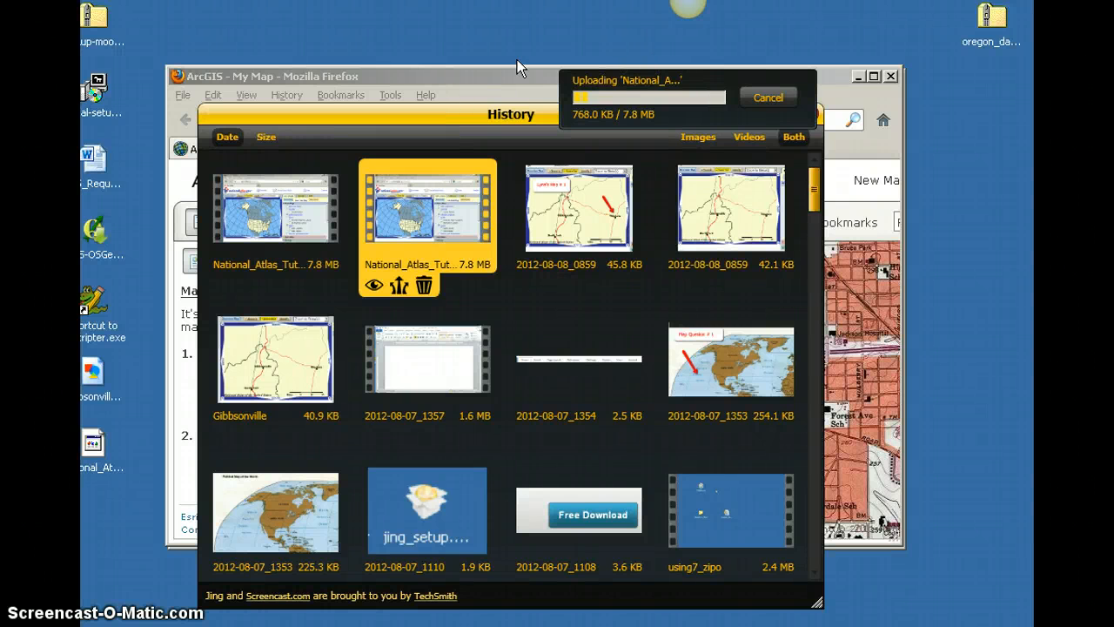
Step: Minimize the ArcGIS map window and reposition the Jing History window while the video uploads
{"action": "left_click", "coordinate": [283, 76]}
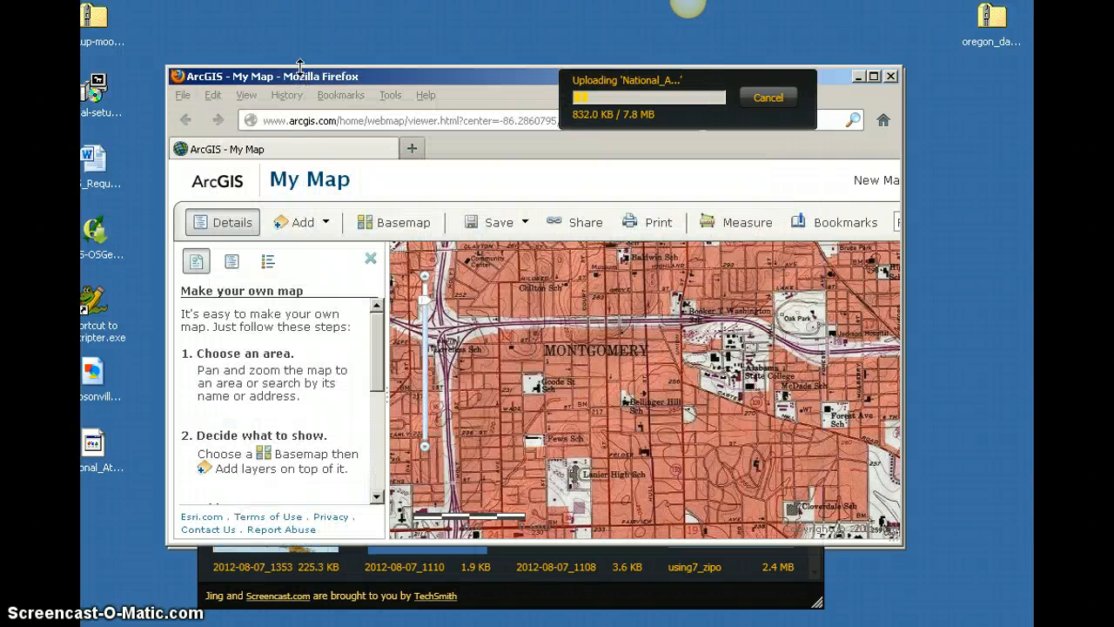
{"action": "left_click", "coordinate": [858, 78]}
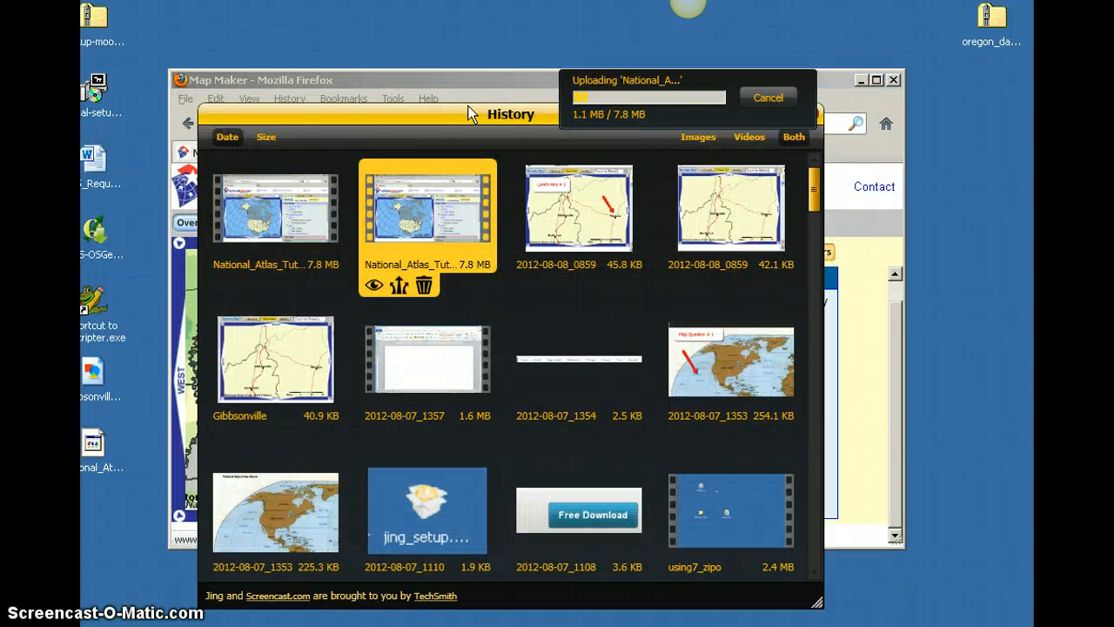
{"action": "left_click_drag", "start_coordinate": [462, 105], "coordinate": [456, 67]}
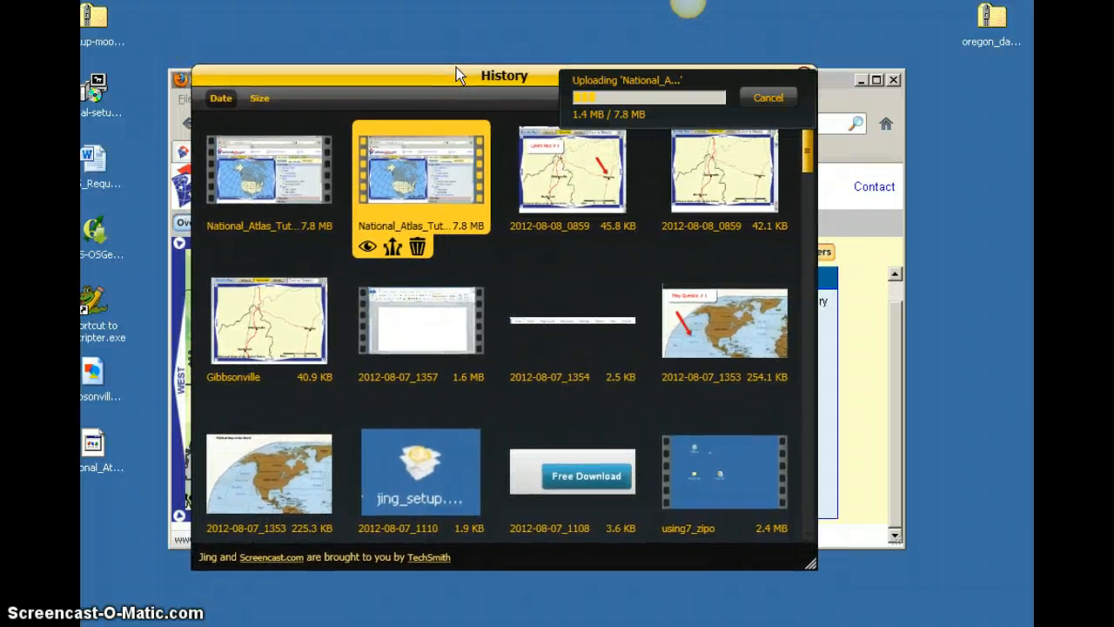
{"action": "mouse_move", "coordinate": [247, 231]}
Step: Switch to the Word document and paste the clipboard's file path for National_Atlas_Tutorial.swf below the last paragraph
{"action": "left_click", "coordinate": [279, 625]}
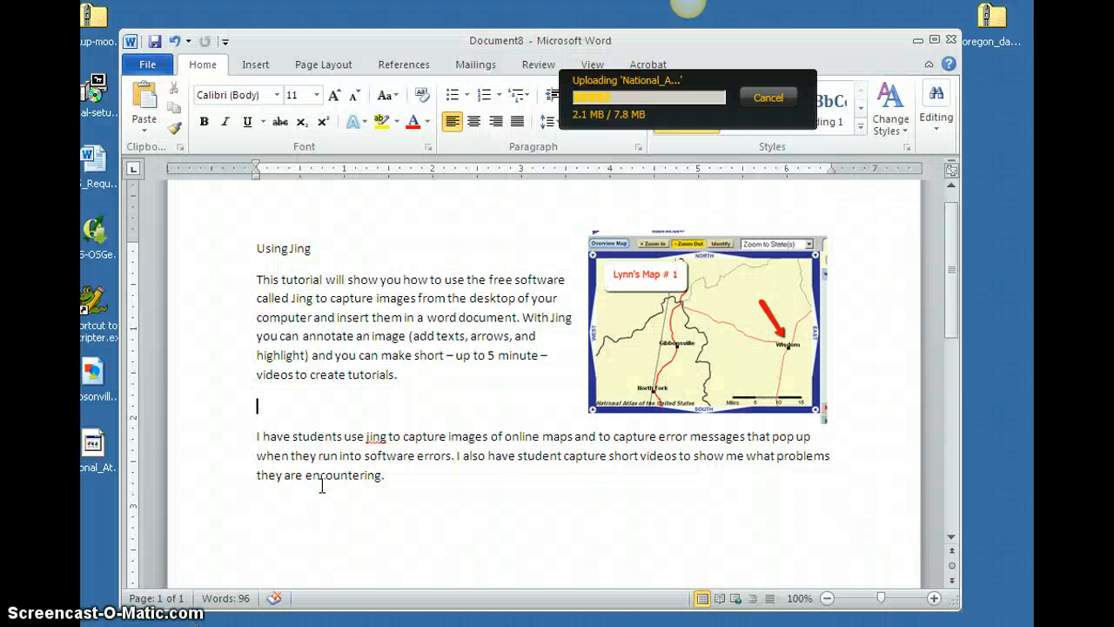
{"action": "left_click_drag", "start_coordinate": [449, 36], "coordinate": [452, 84]}
{"action": "left_click", "coordinate": [369, 533]}
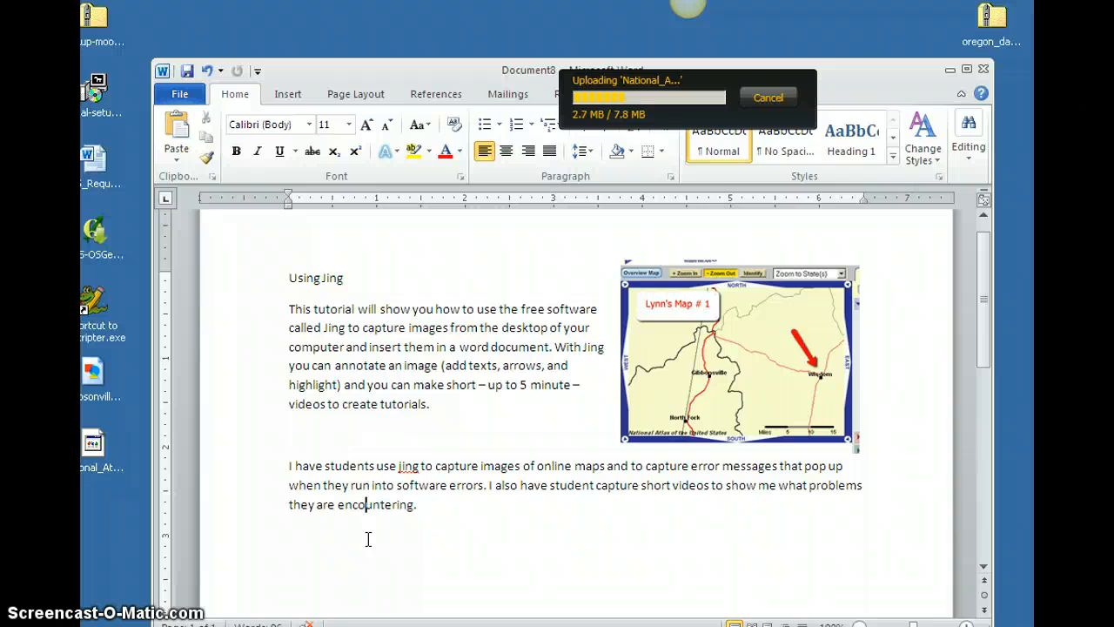
{"action": "left_click", "coordinate": [457, 525]}
{"action": "type", "text": "C:\\Documents and Settings\\Owner\\Desktop\\National_Atlas_Tutorial.swf"}
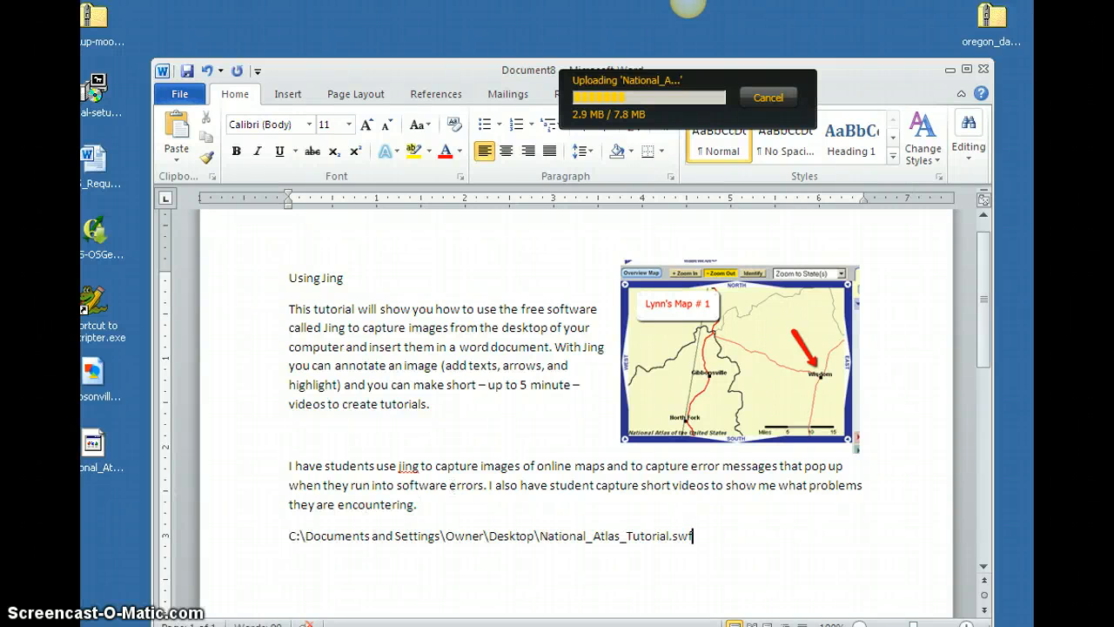
Step: Delete the pasted local file path from the line below the last paragraph
{"action": "key", "text": "BackSpace"}
{"action": "key", "text": "BackSpace"}
{"action": "key", "text": "BackSpace"}
{"action": "key", "text": "BackSpace"}
{"action": "key", "text": "BackSpace"}
{"action": "key", "text": "BackSpace"}
{"action": "key", "text": "BackSpace"}
{"action": "key", "text": "BackSpace"}
{"action": "key", "text": "BackSpace"}
{"action": "key", "text": "BackSpace"}
{"action": "key", "text": "BackSpace"}
{"action": "key", "text": "BackSpace"}
{"action": "key", "text": "BackSpace"}
{"action": "key", "text": "BackSpace"}
{"action": "key", "text": "BackSpace"}
{"action": "key", "text": "BackSpace"}
{"action": "key", "text": "BackSpace"}
{"action": "key", "text": "BackSpace"}
{"action": "key", "text": "BackSpace"}
{"action": "key", "text": "BackSpace"}
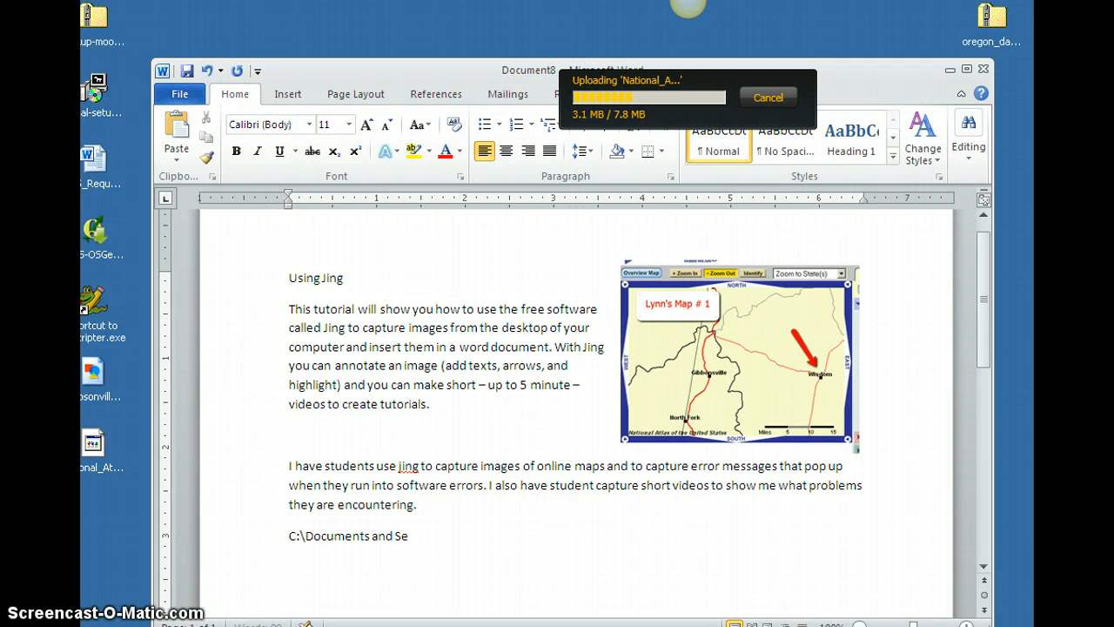
{"action": "key", "text": "BackSpace"}
{"action": "key", "text": "BackSpace"}
{"action": "key", "text": "BackSpace"}
{"action": "key", "text": "BackSpace"}
{"action": "key", "text": "BackSpace"}
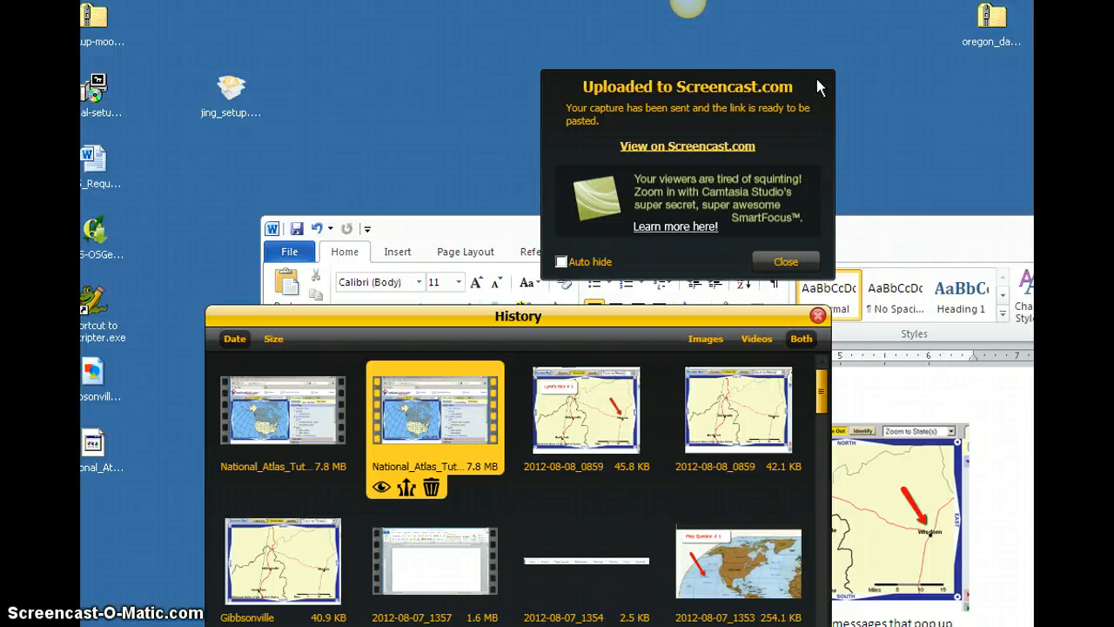
Step: View the uploaded video on Screencast.com from the upload notification and move the browser window into view
{"action": "left_click_drag", "start_coordinate": [817, 80], "coordinate": [573, 54]}
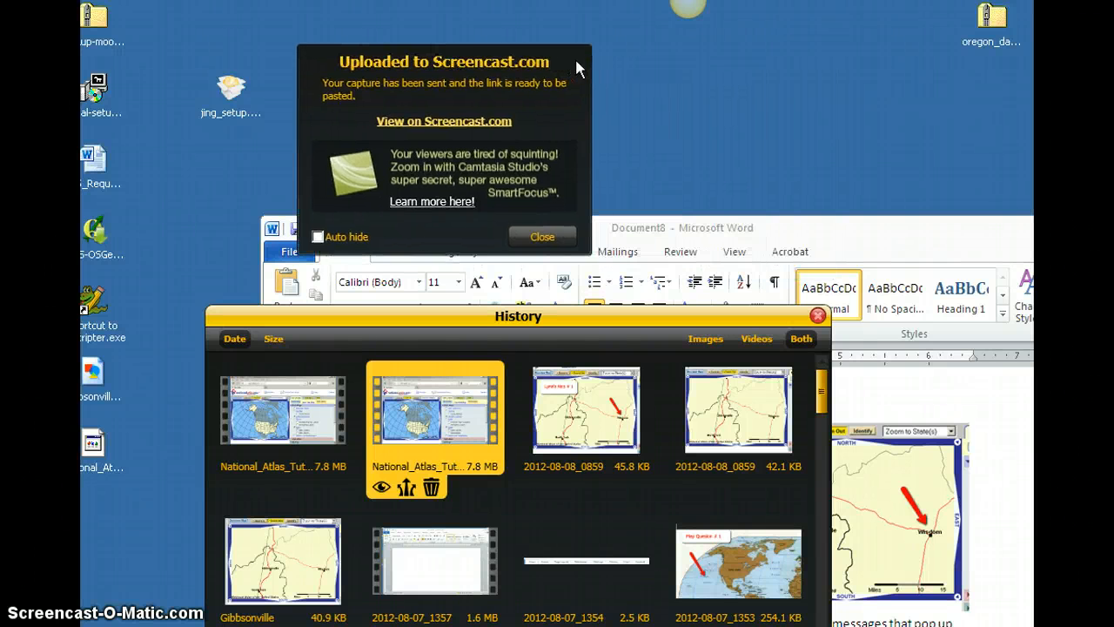
{"action": "left_click", "coordinate": [466, 122]}
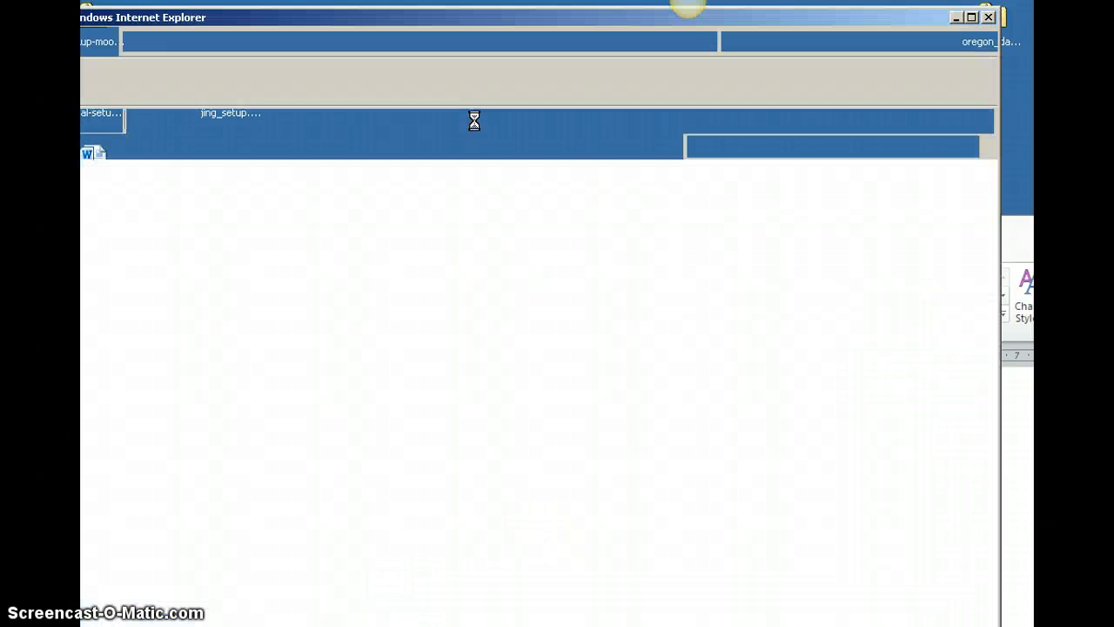
{"action": "left_click_drag", "start_coordinate": [450, 19], "coordinate": [521, 51]}
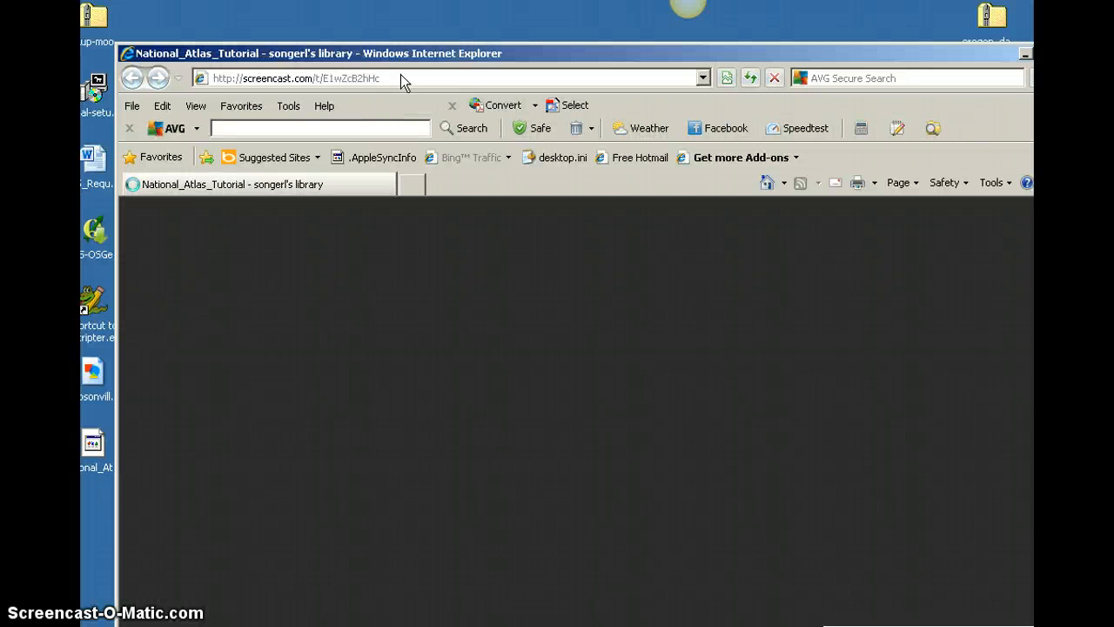
Step: Copy the full web address of the National_Atlas_Tutorial video page
{"action": "left_click", "coordinate": [401, 77]}
{"action": "left_click", "coordinate": [402, 78]}
{"action": "left_click_drag", "start_coordinate": [402, 77], "coordinate": [214, 77]}
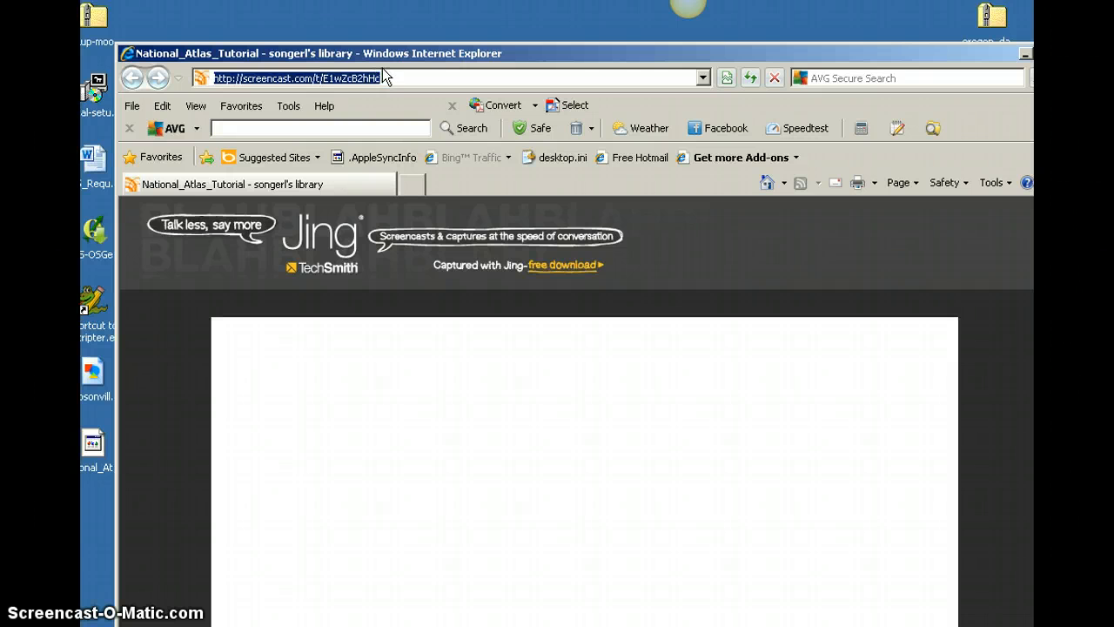
{"action": "right_click", "coordinate": [325, 69]}
{"action": "left_click", "coordinate": [480, 76]}
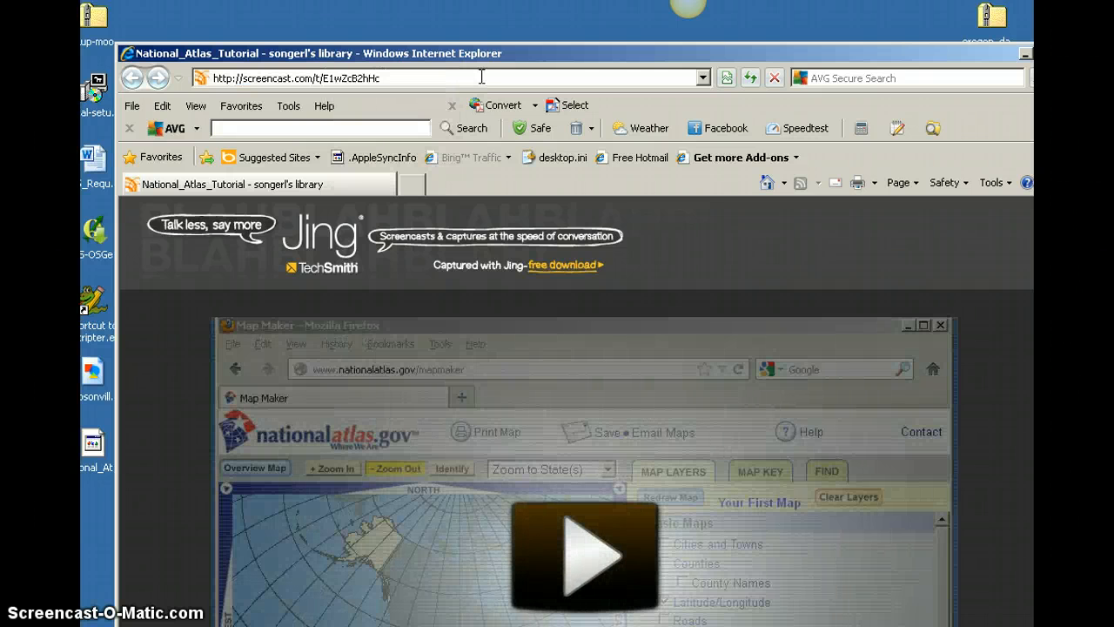
{"action": "left_click_drag", "start_coordinate": [395, 76], "coordinate": [169, 76]}
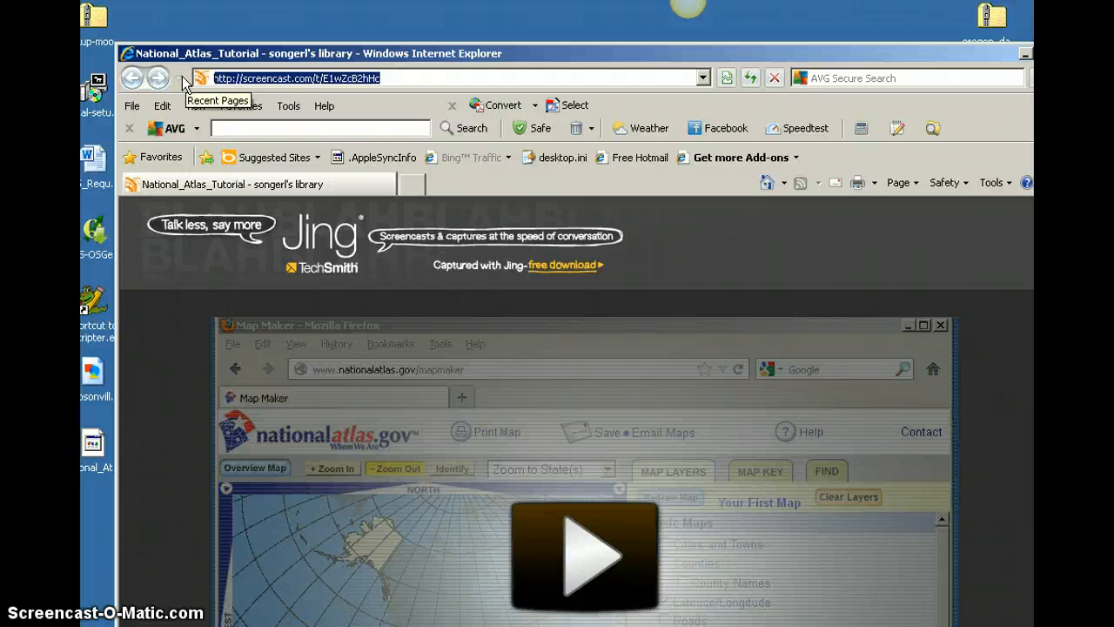
{"action": "left_click_drag", "start_coordinate": [352, 53], "coordinate": [487, 414]}
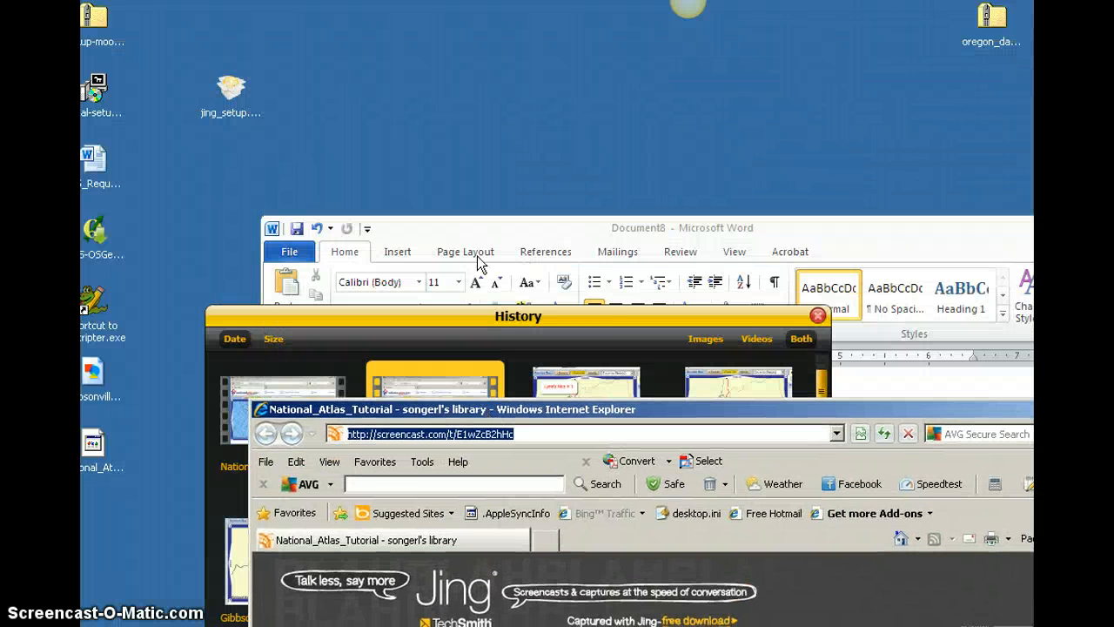
{"action": "double_click", "coordinate": [485, 230]}
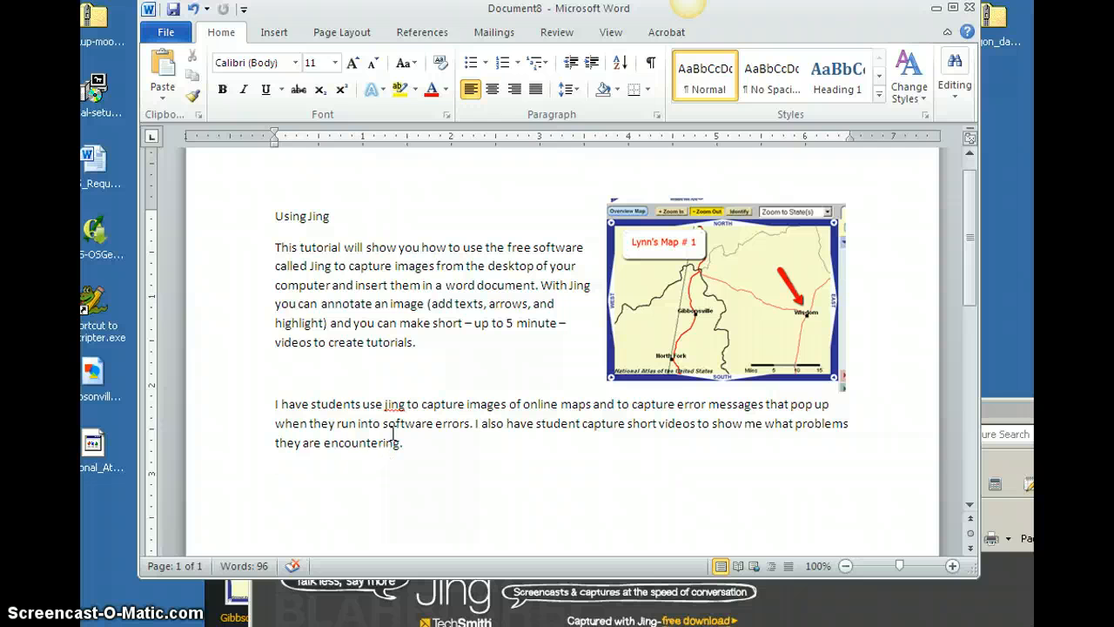
{"action": "key", "text": "ctrl+v"}
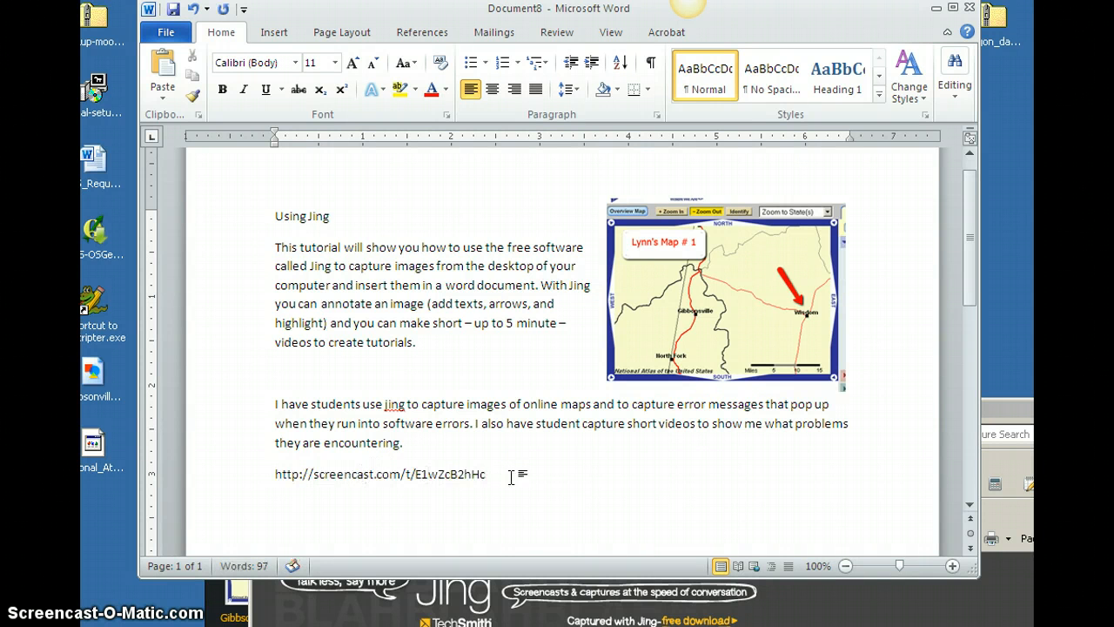
{"action": "key", "text": "Return"}
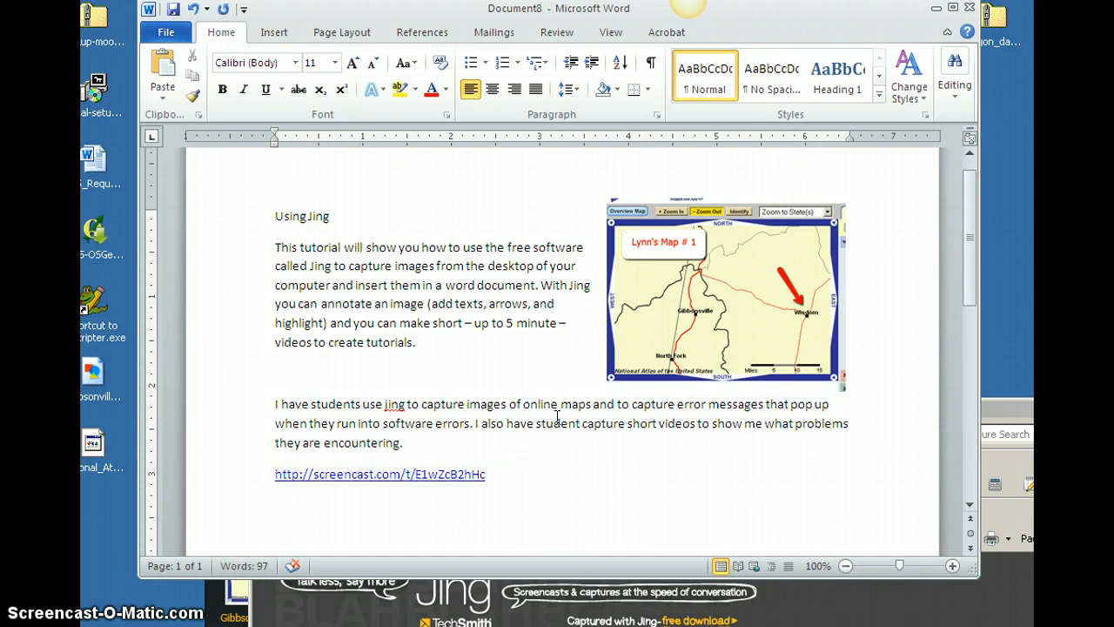
Step: Add the line "National Atlas Tutorial" above the screencast.com link, correcting the spelling of National
{"action": "left_click", "coordinate": [499, 446]}
{"action": "key", "text": "Return"}
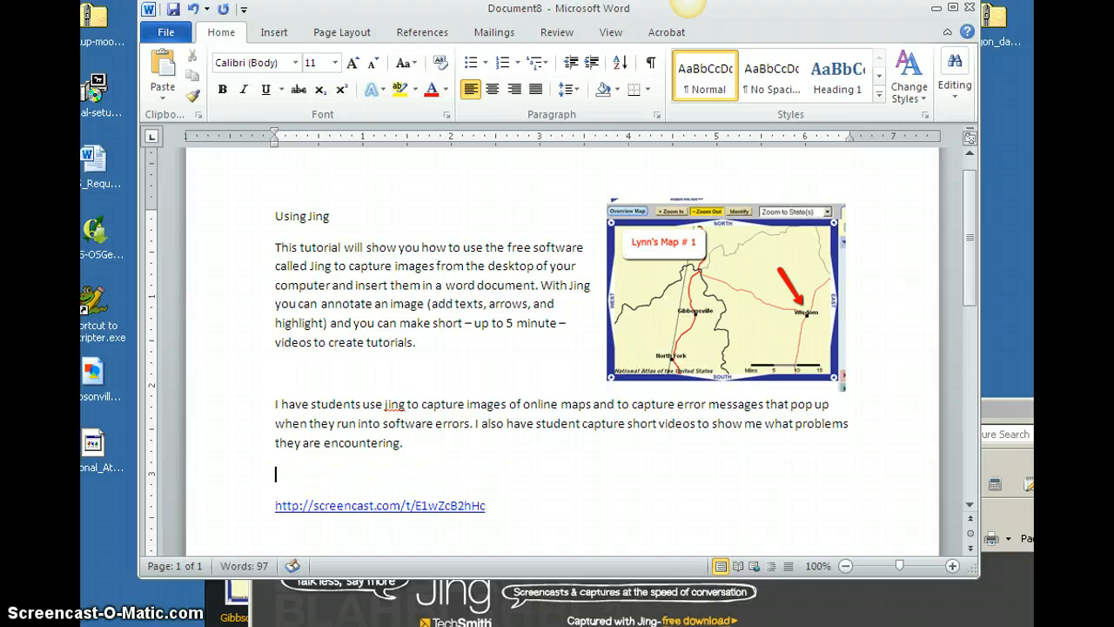
{"action": "type", "text": "Natioanl"}
{"action": "key", "text": "BackSpace"}
{"action": "key", "text": "BackSpace"}
{"action": "key", "text": "BackSpace"}
{"action": "type", "text": "nal"}
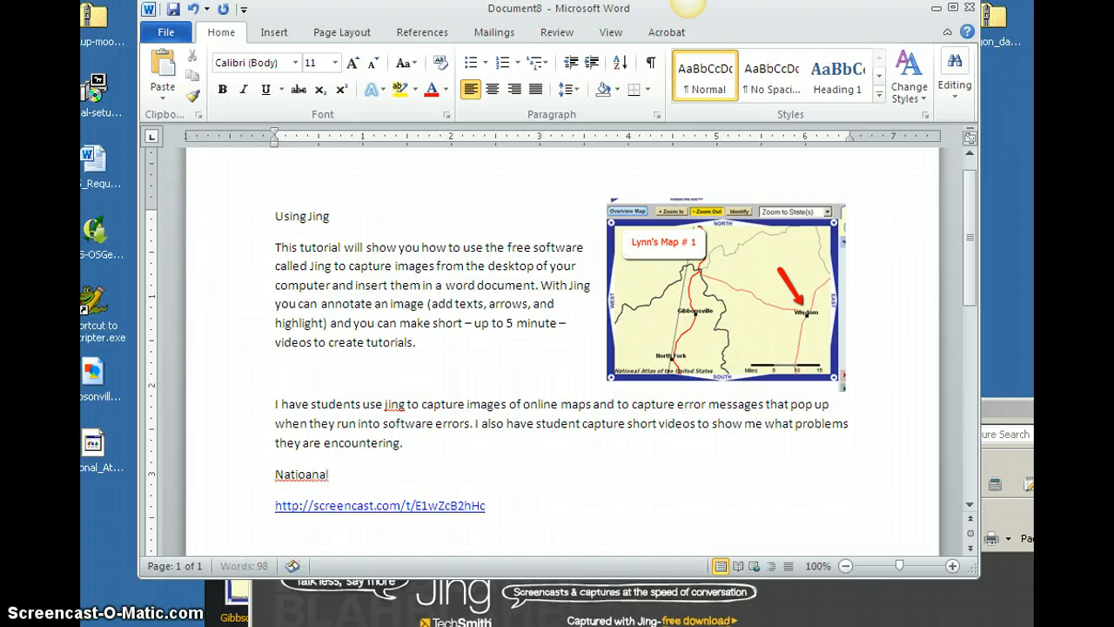
{"action": "type", "text": " Atlas Tutorial"}
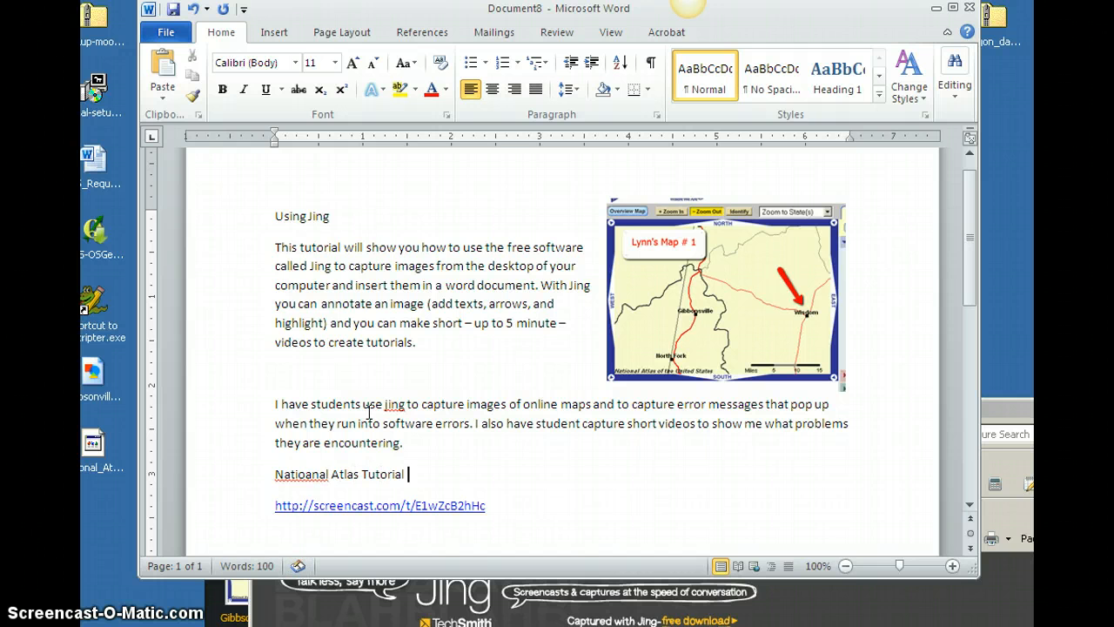
{"action": "right_click", "coordinate": [316, 474]}
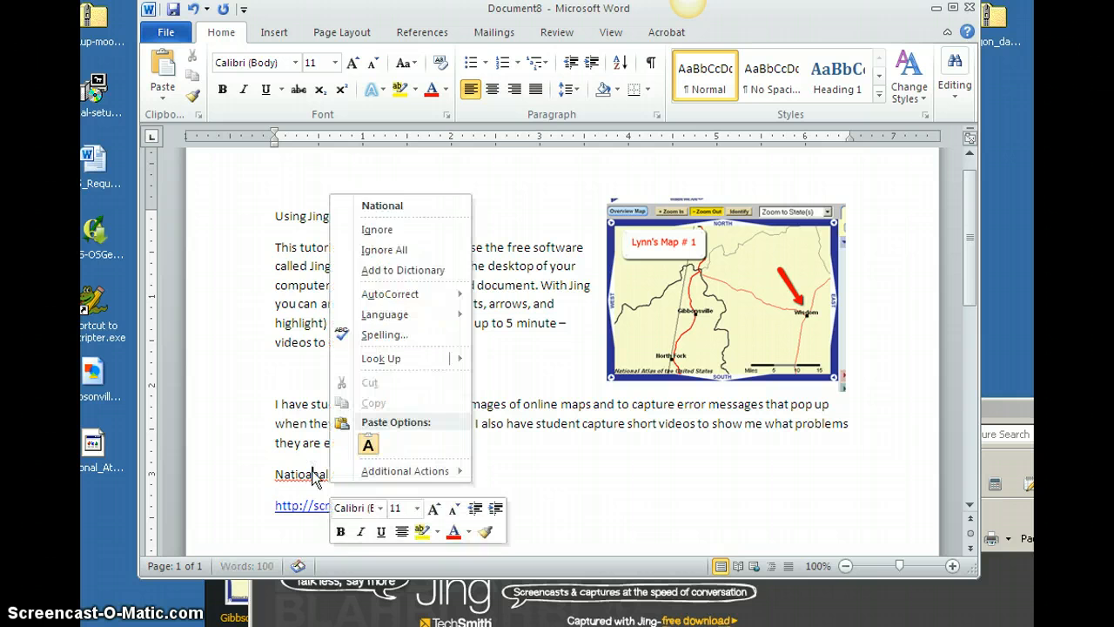
{"action": "left_click", "coordinate": [409, 207]}
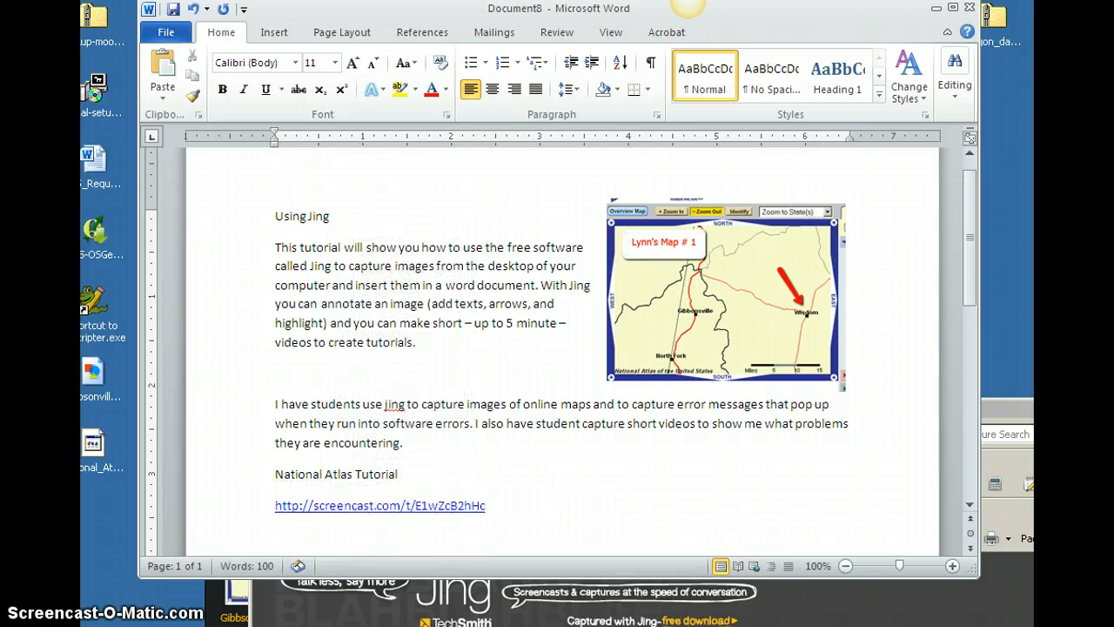
Step: Open the screencast.com hyperlink from the Word document to test it
{"action": "left_click_drag", "start_coordinate": [349, 9], "coordinate": [491, 6]}
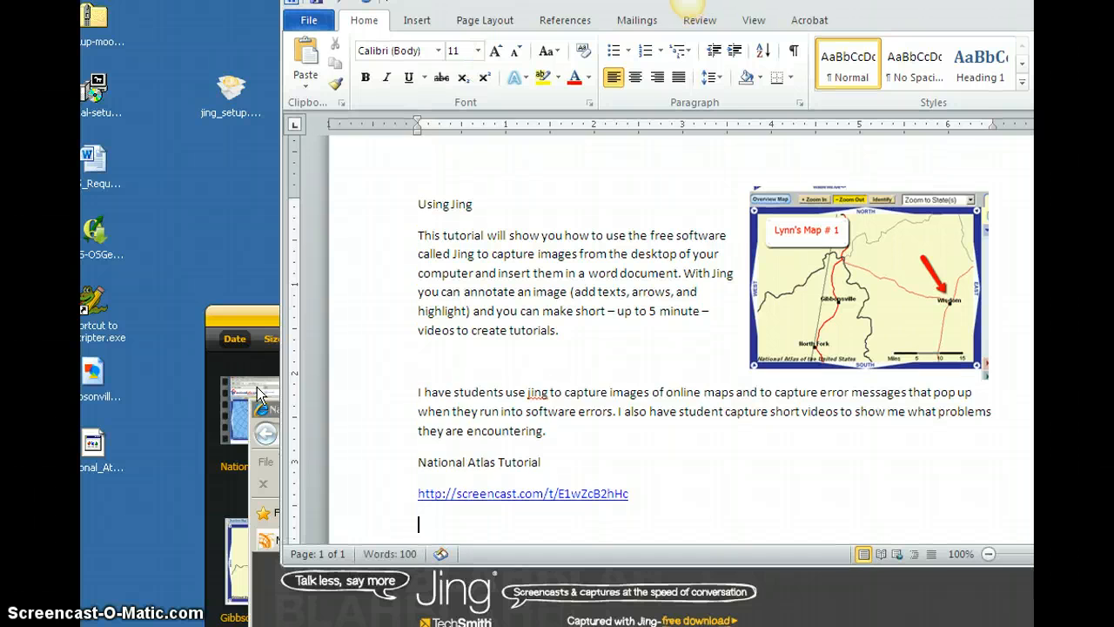
{"action": "left_click", "coordinate": [709, 476]}
{"action": "double_click", "coordinate": [523, 494]}
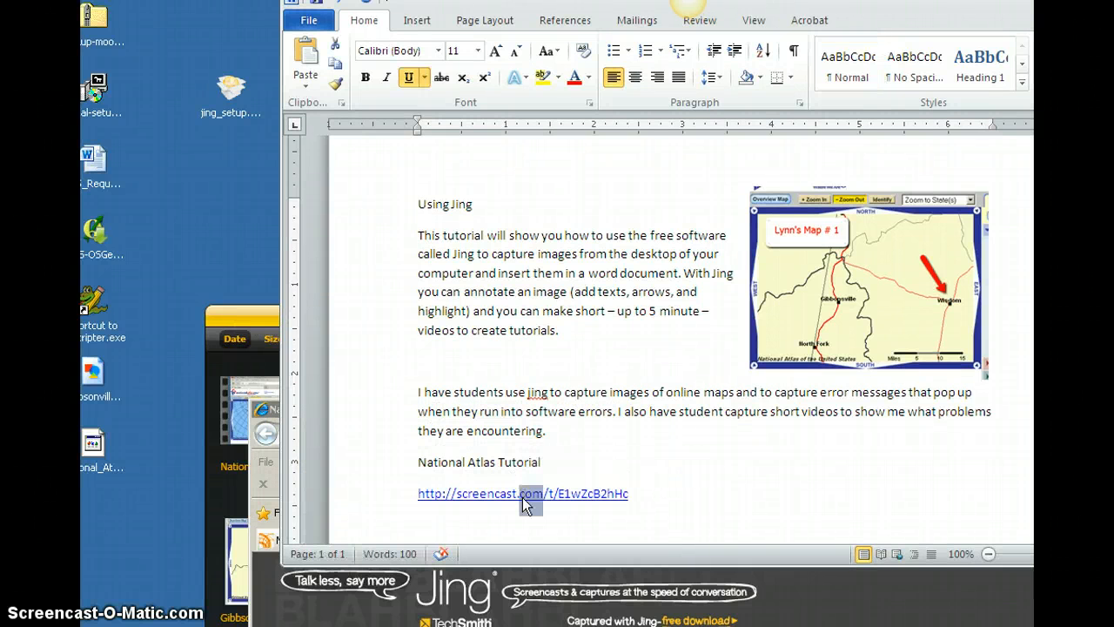
{"action": "right_click", "coordinate": [522, 496]}
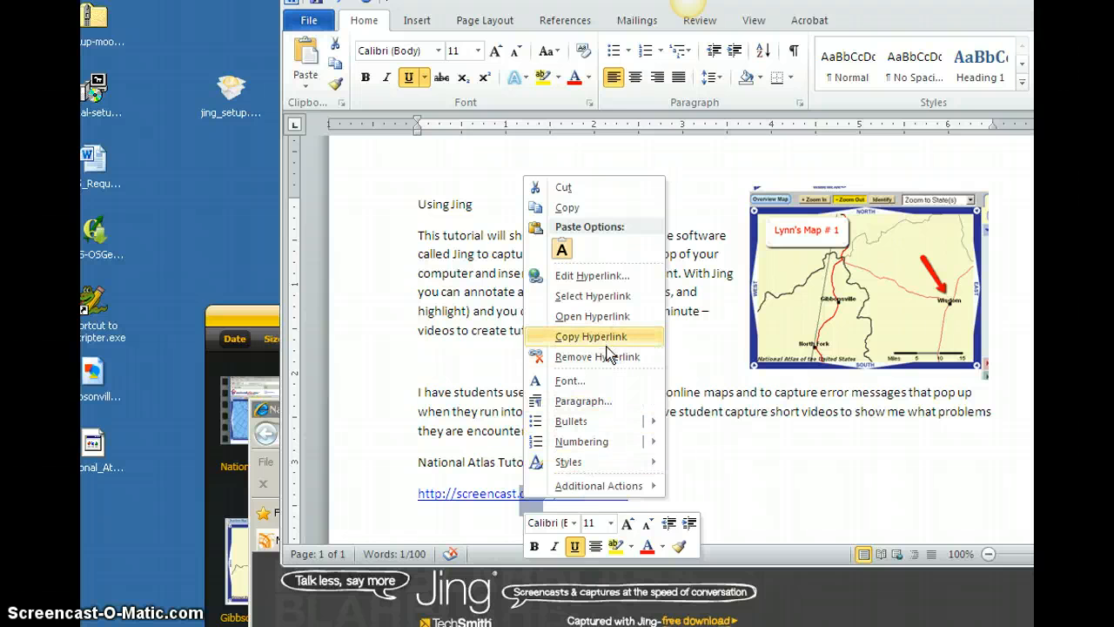
{"action": "left_click", "coordinate": [749, 451]}
{"action": "right_click", "coordinate": [610, 493]}
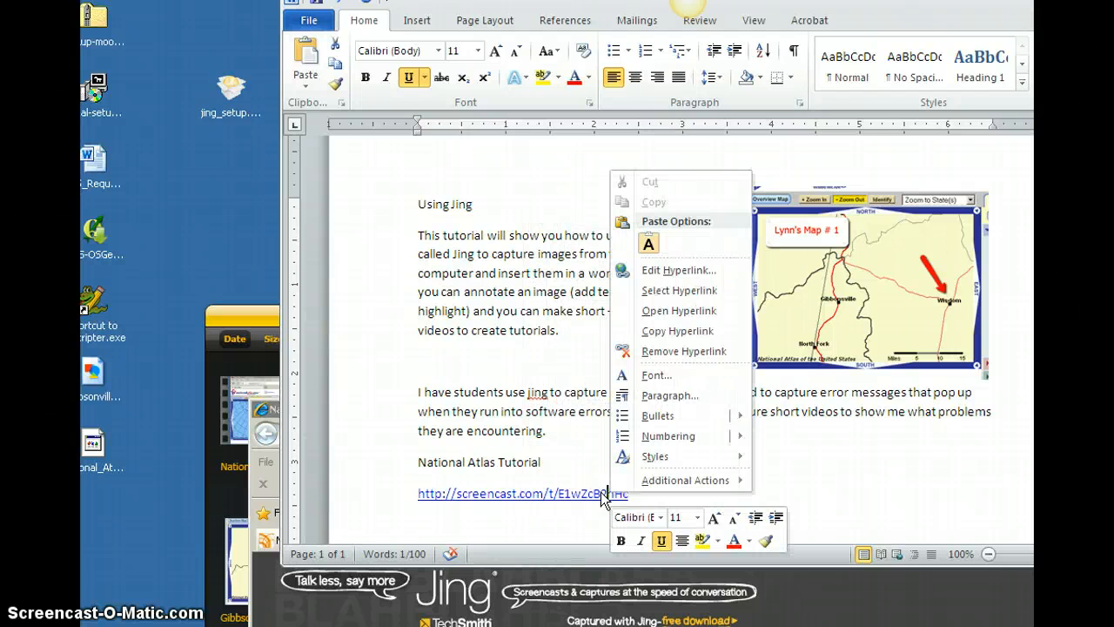
{"action": "left_click", "coordinate": [677, 311]}
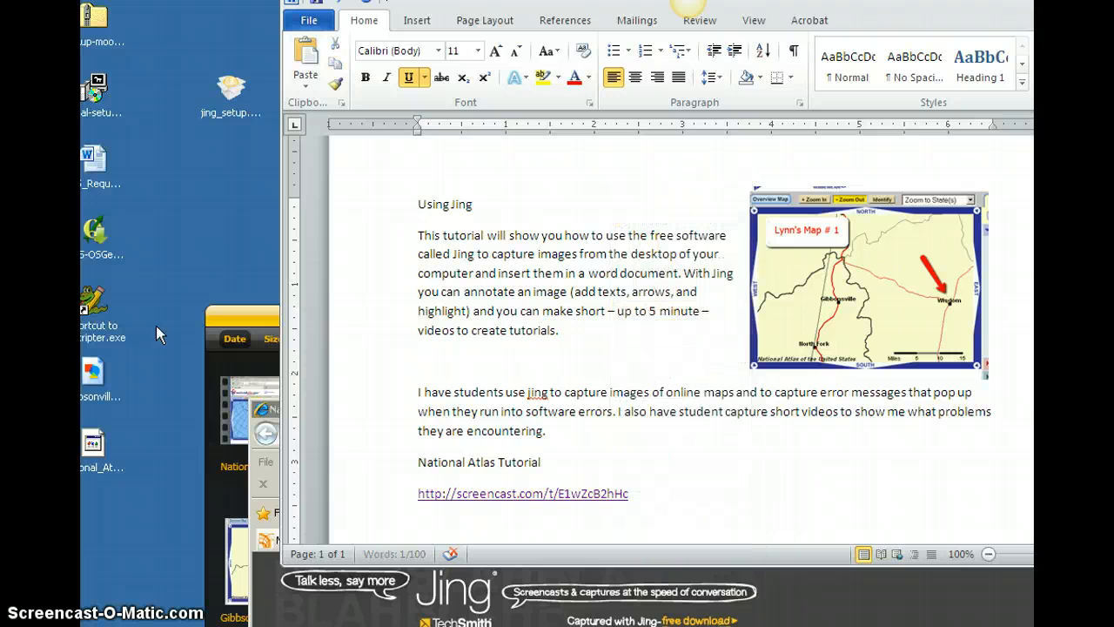
Step: Close the Jing History window and move the Internet Explorer window with the video page into full view
{"action": "left_click", "coordinate": [261, 320]}
{"action": "left_click", "coordinate": [818, 316]}
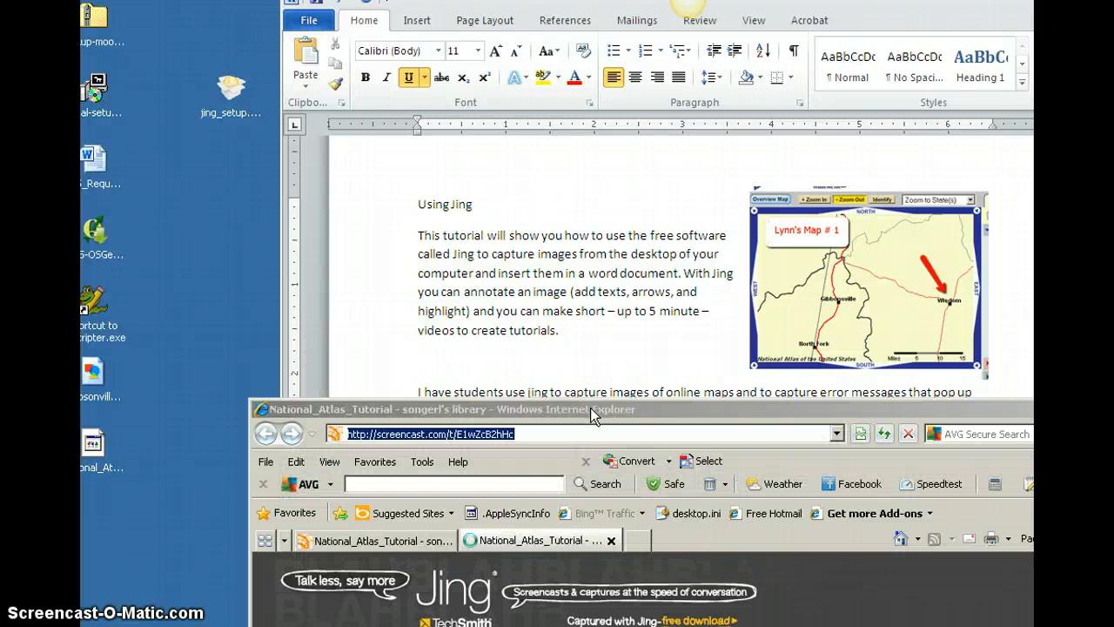
{"action": "left_click_drag", "start_coordinate": [591, 408], "coordinate": [395, 33]}
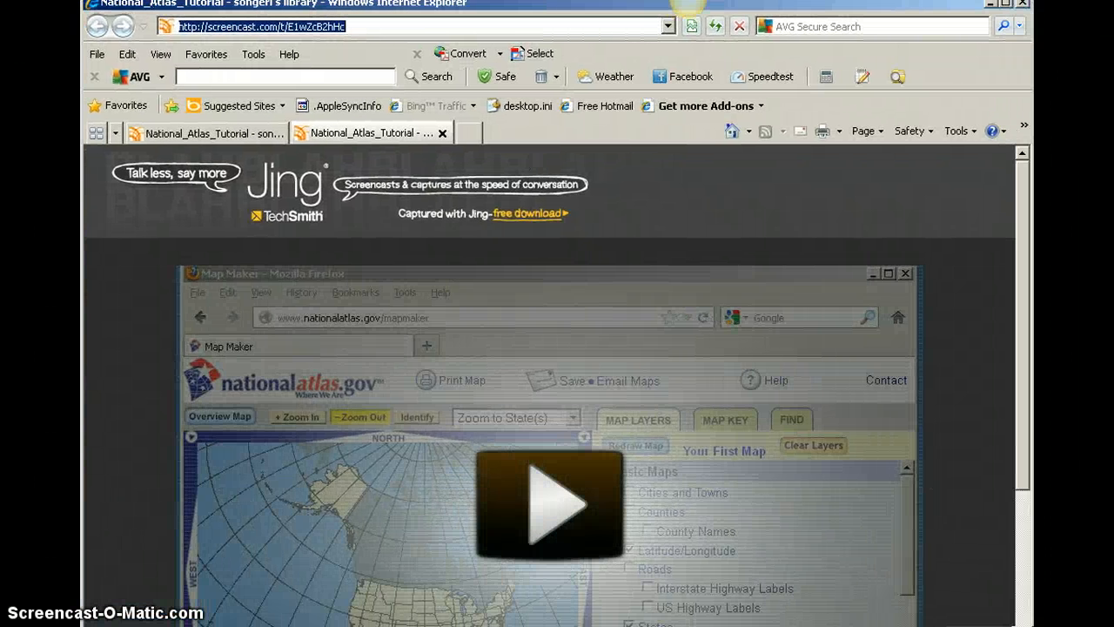
Step: Play the shared National_Atlas_Tutorial video briefly, close the browser and bring the Word window back into full view
{"action": "left_click_drag", "start_coordinate": [1021, 420], "coordinate": [1030, 510]}
{"action": "left_click", "coordinate": [548, 397]}
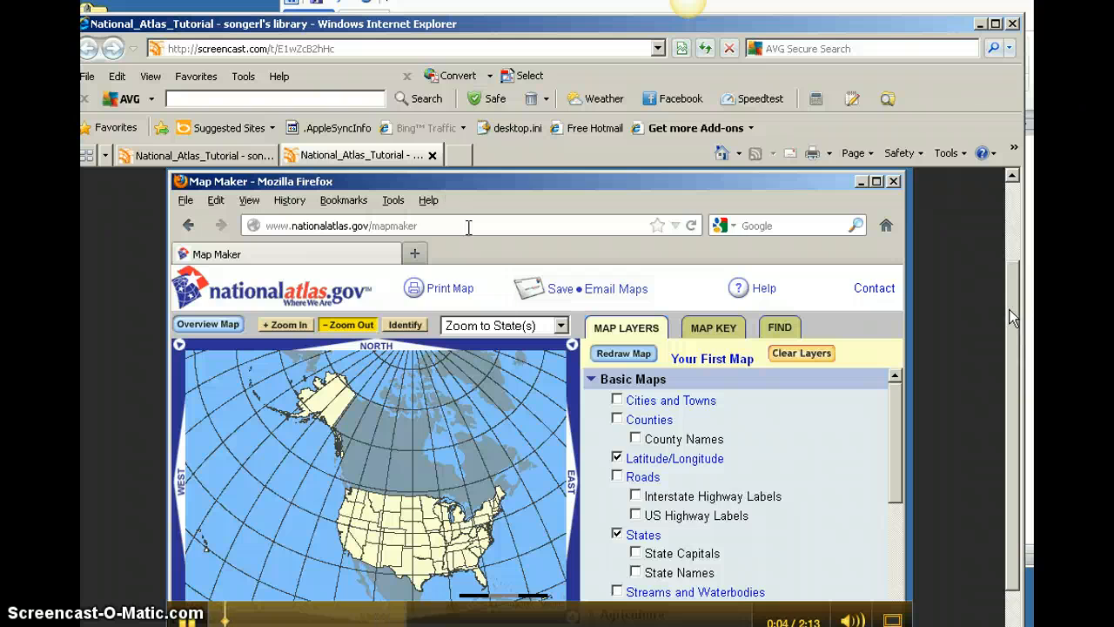
{"action": "left_click_drag", "start_coordinate": [1010, 312], "coordinate": [1007, 400]}
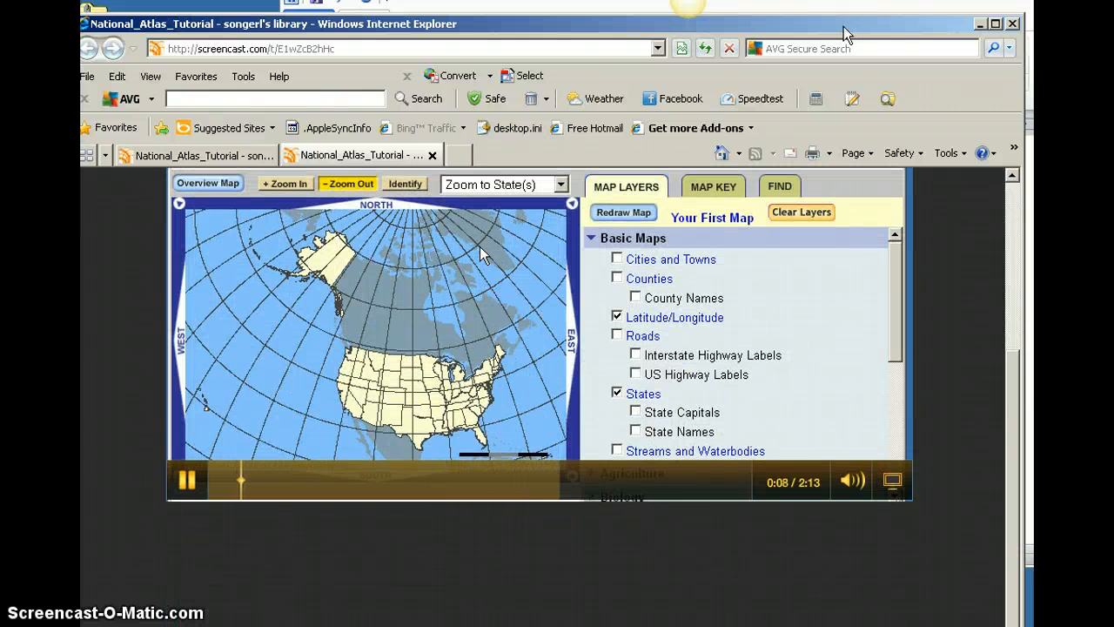
{"action": "left_click_drag", "start_coordinate": [844, 26], "coordinate": [839, 90]}
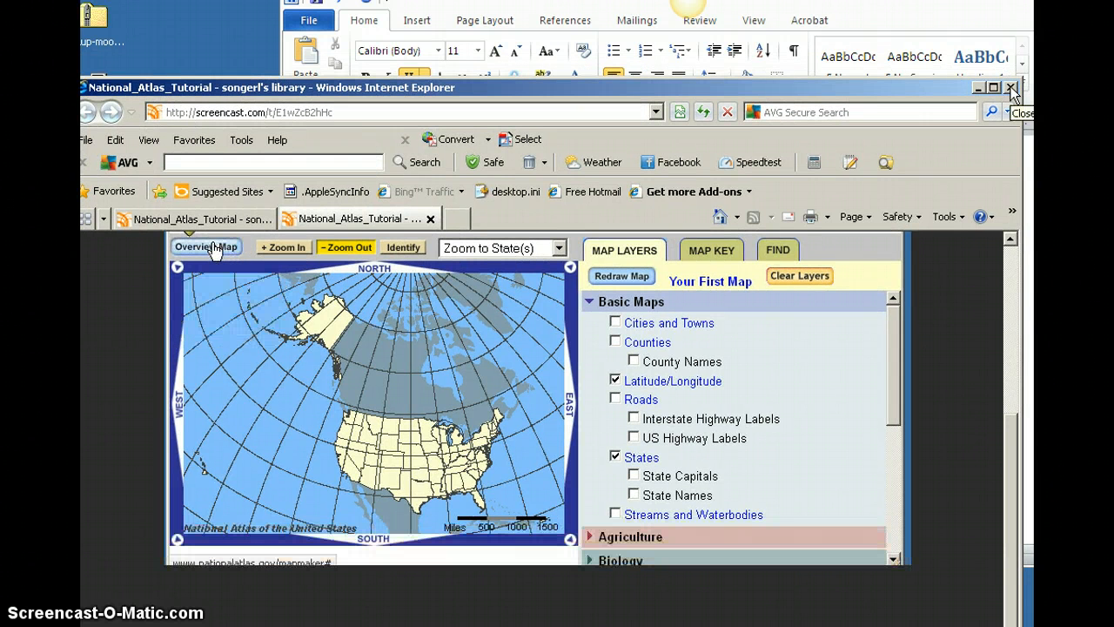
{"action": "left_click", "coordinate": [1011, 88]}
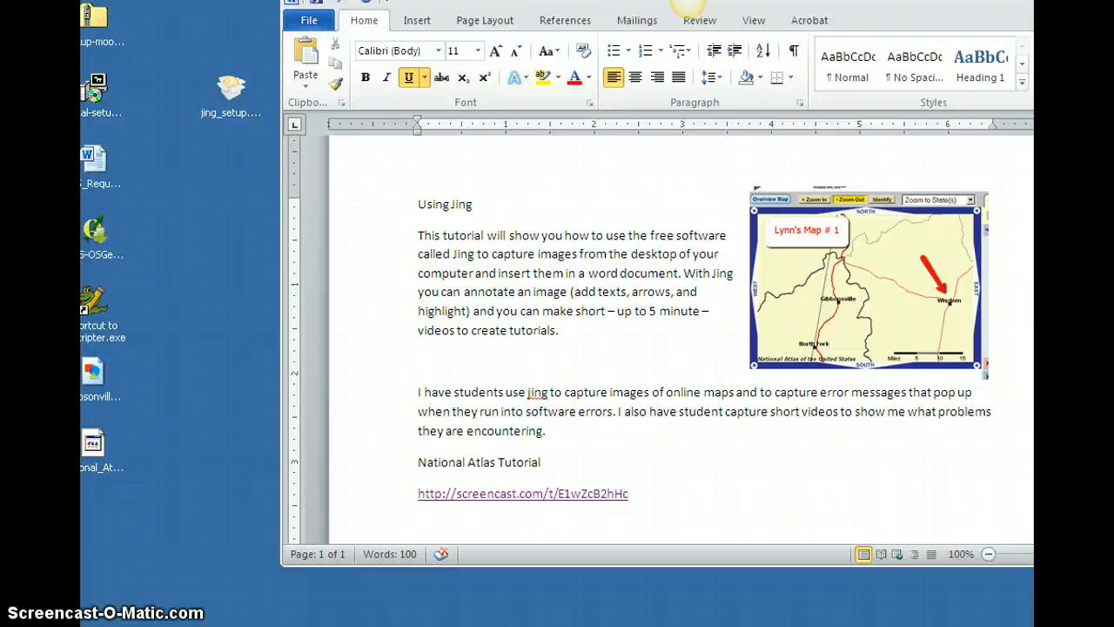
{"action": "left_click_drag", "start_coordinate": [610, 11], "coordinate": [486, 32]}
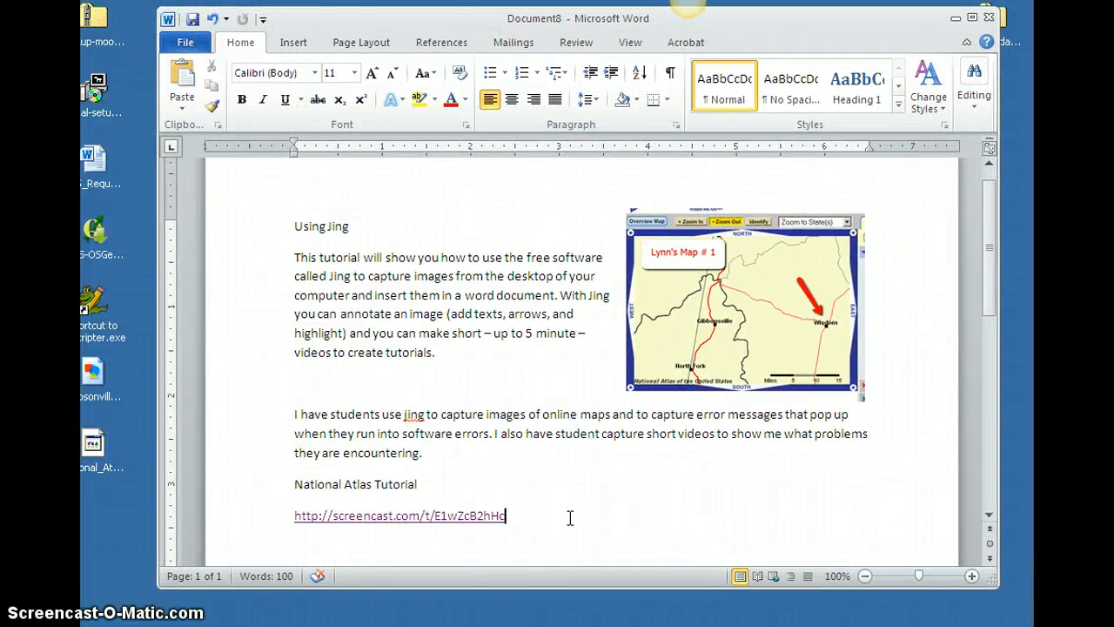